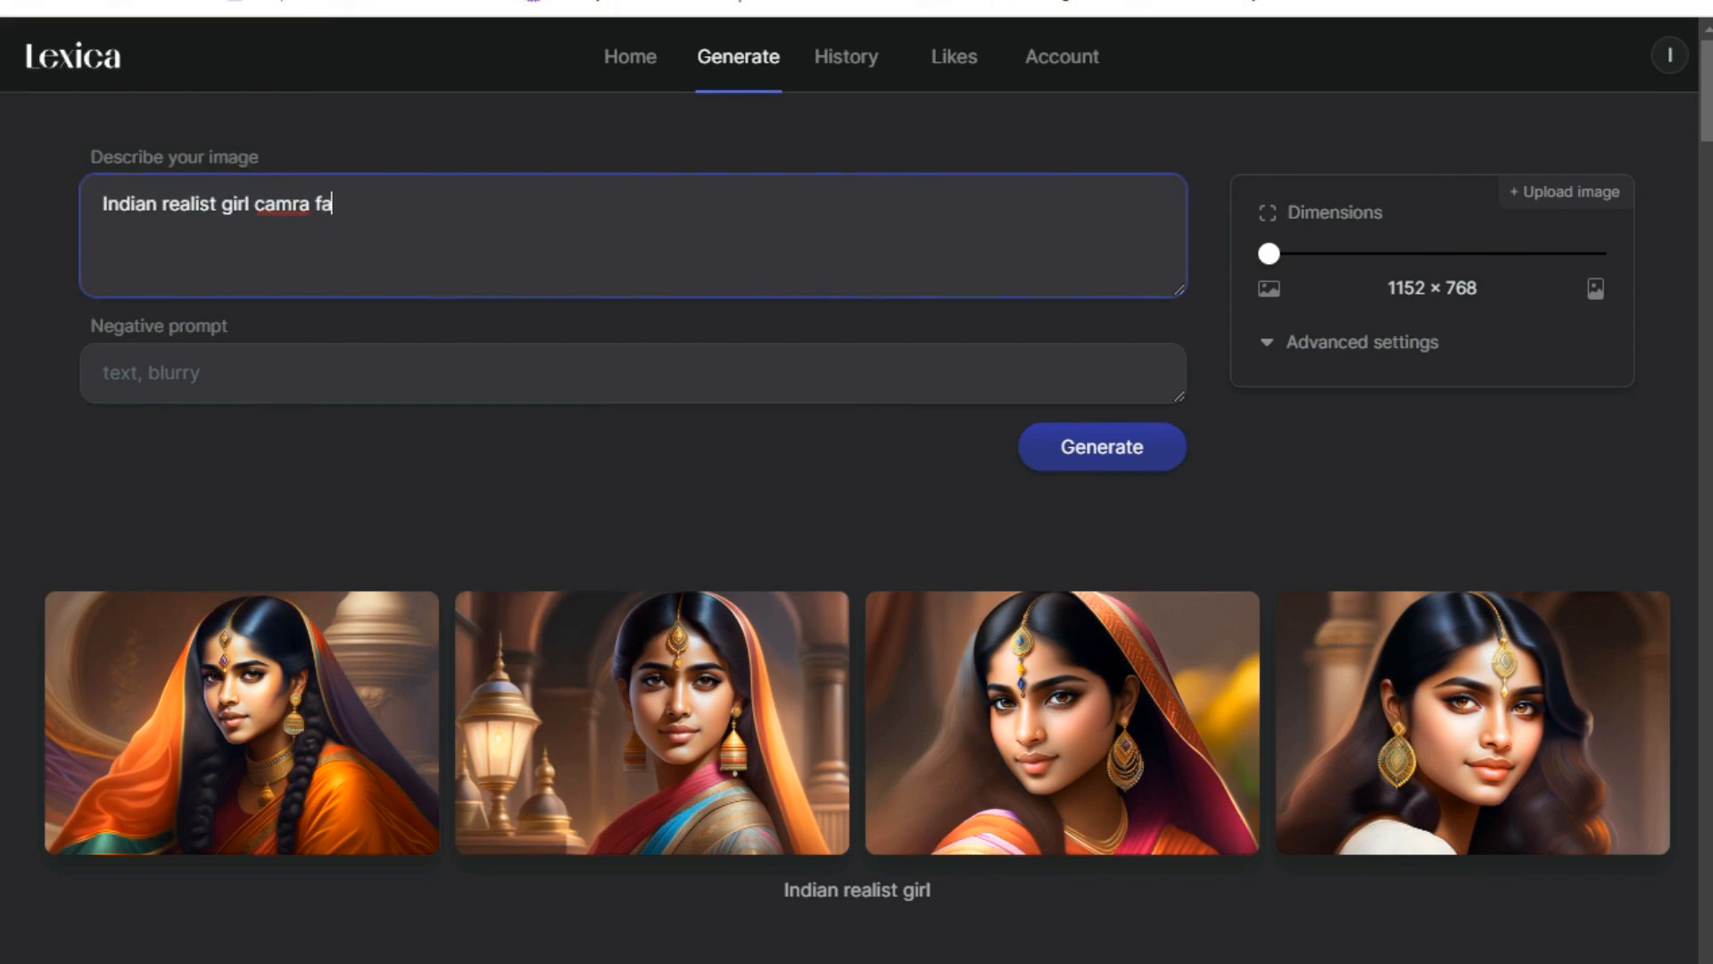
# Generate images with the prompt "Indian realist girl camra facing" and save the camera-facing portrait with the blue lamp
pyautogui.write('facing')
pyautogui.rightClick(265, 207)
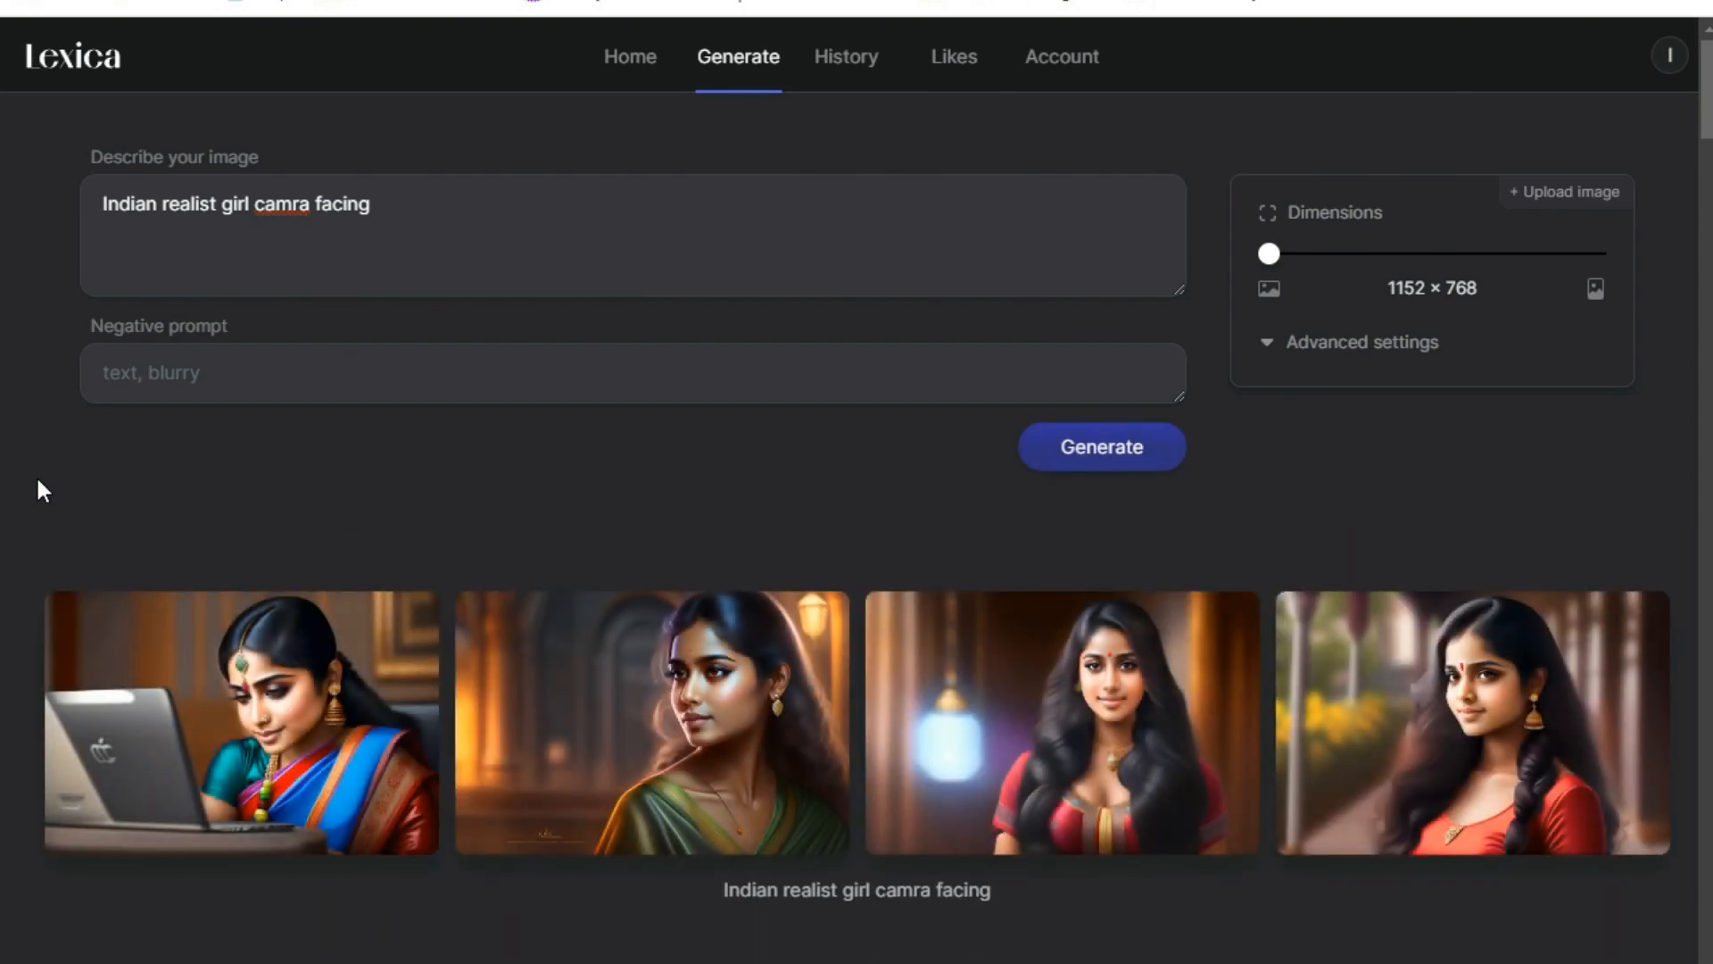
pyautogui.click(1111, 714)
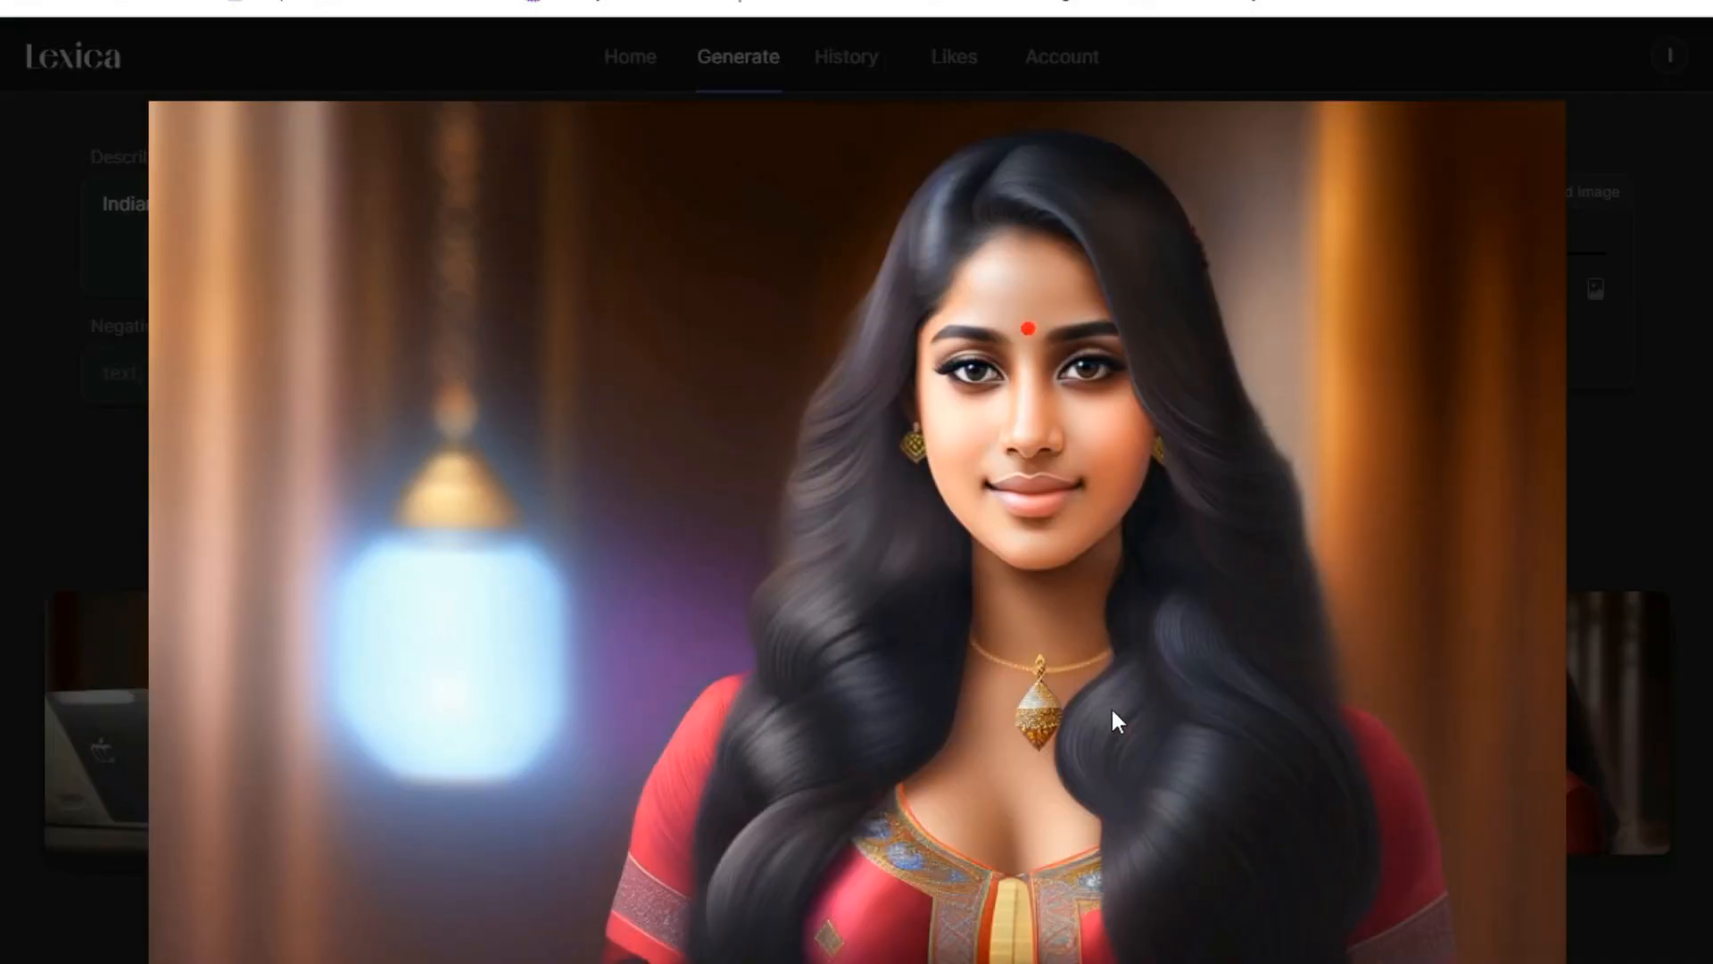
pyautogui.rightClick(993, 463)
pyautogui.click(1069, 511)
pyautogui.click(16, 411)
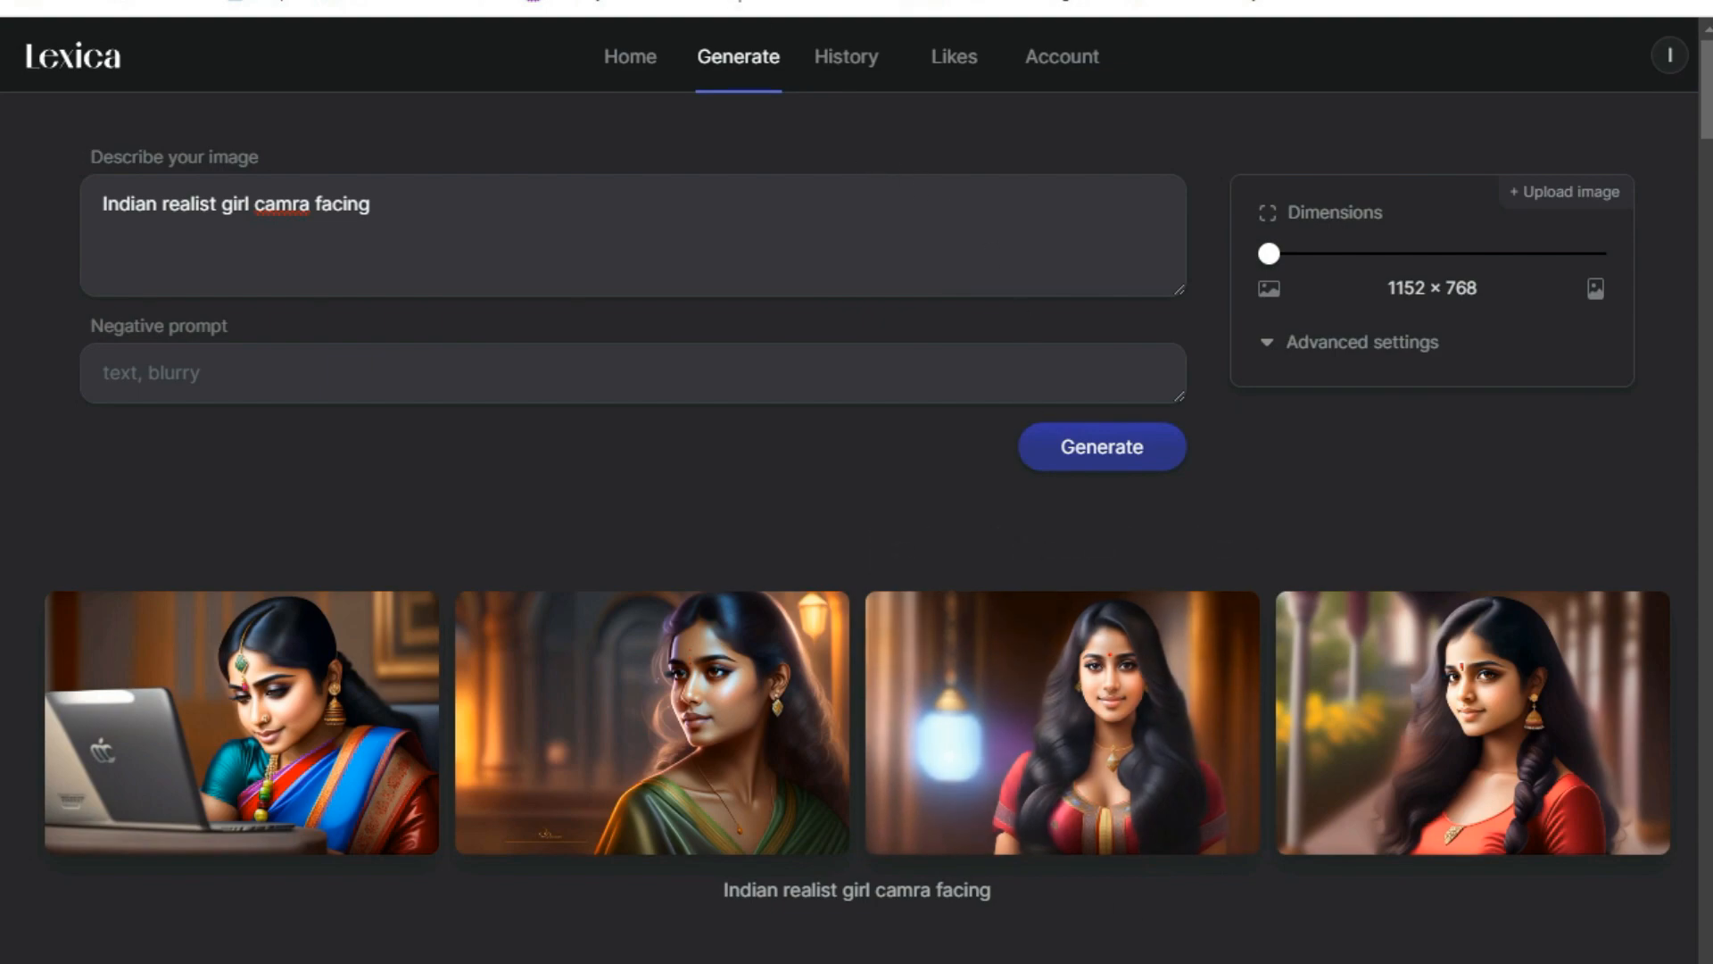
# Switch to remove.bg, remove the background from the saved portrait and download the preview-size cutout
pyautogui.click(473, 7)
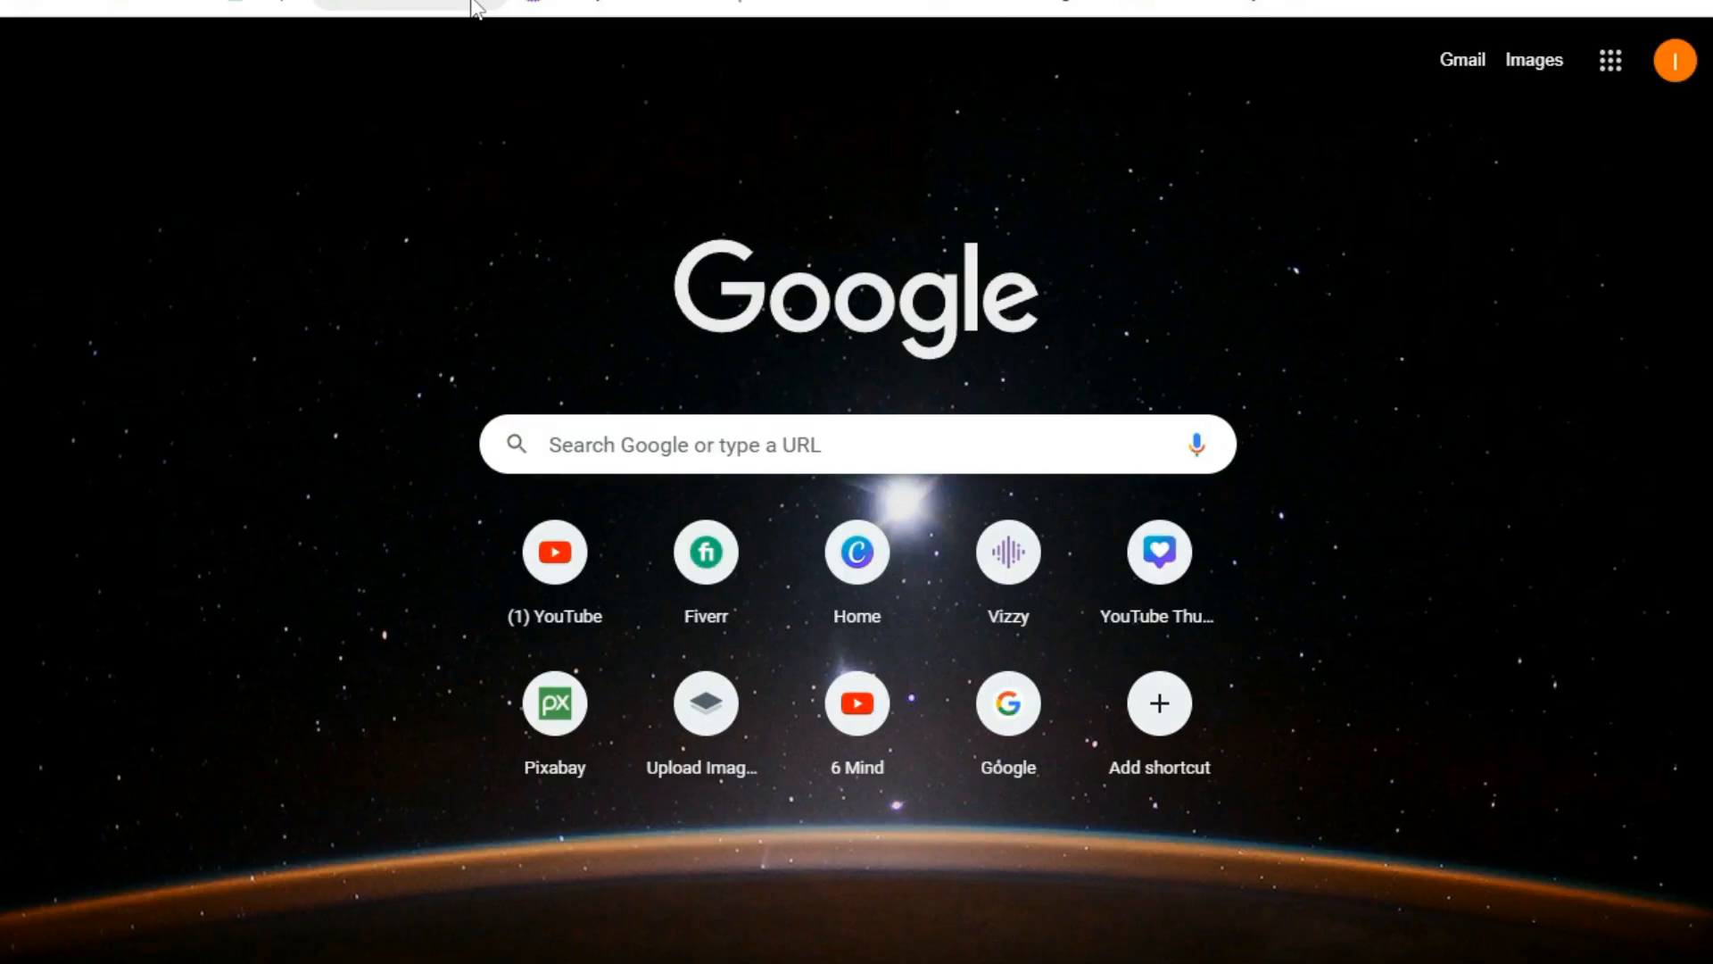
pyautogui.click(480, 2)
pyautogui.click(835, 799)
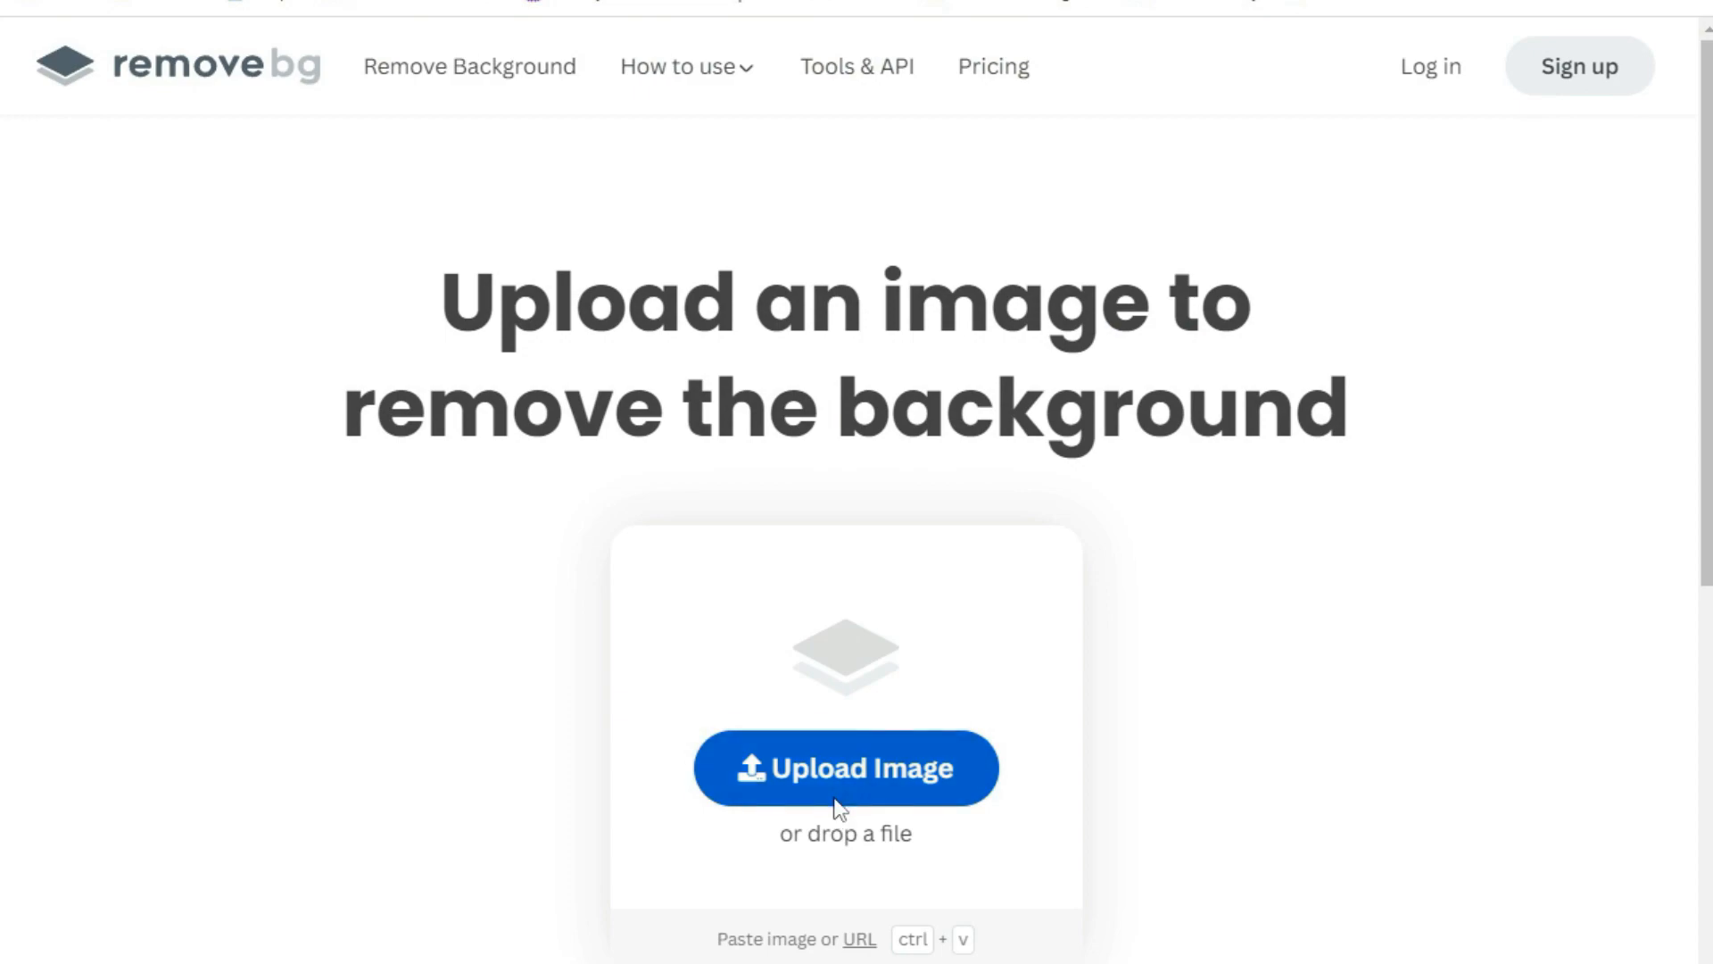
pyautogui.doubleClick(464, 112)
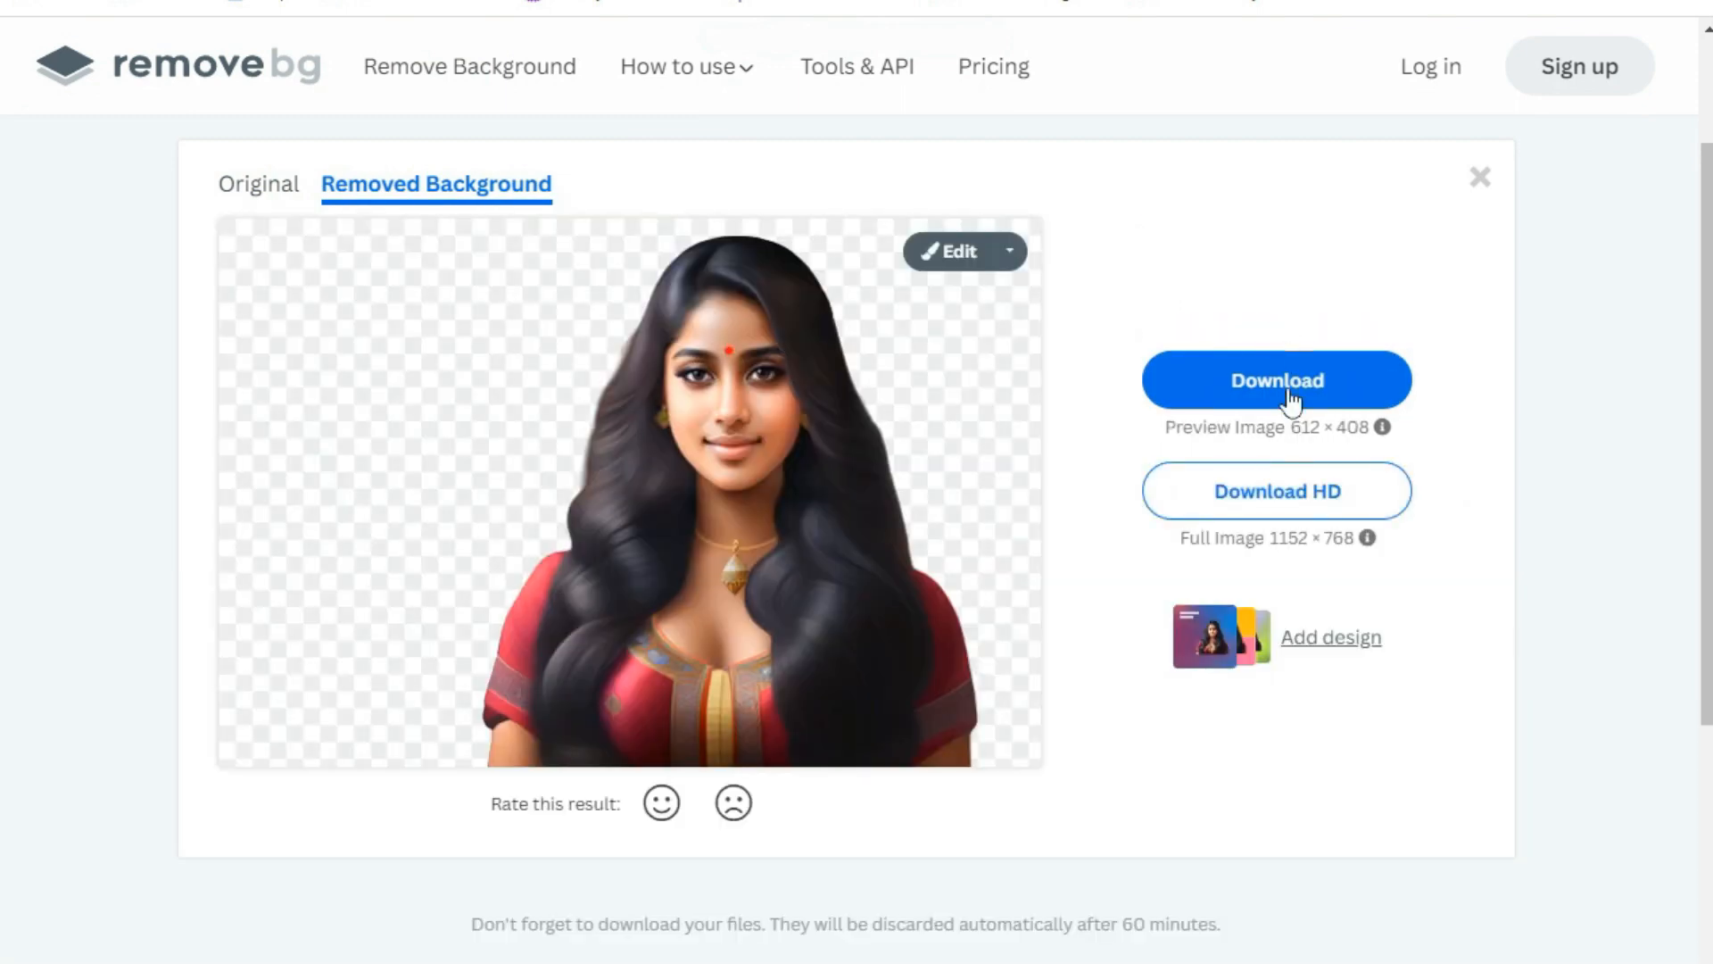
pyautogui.click(1285, 390)
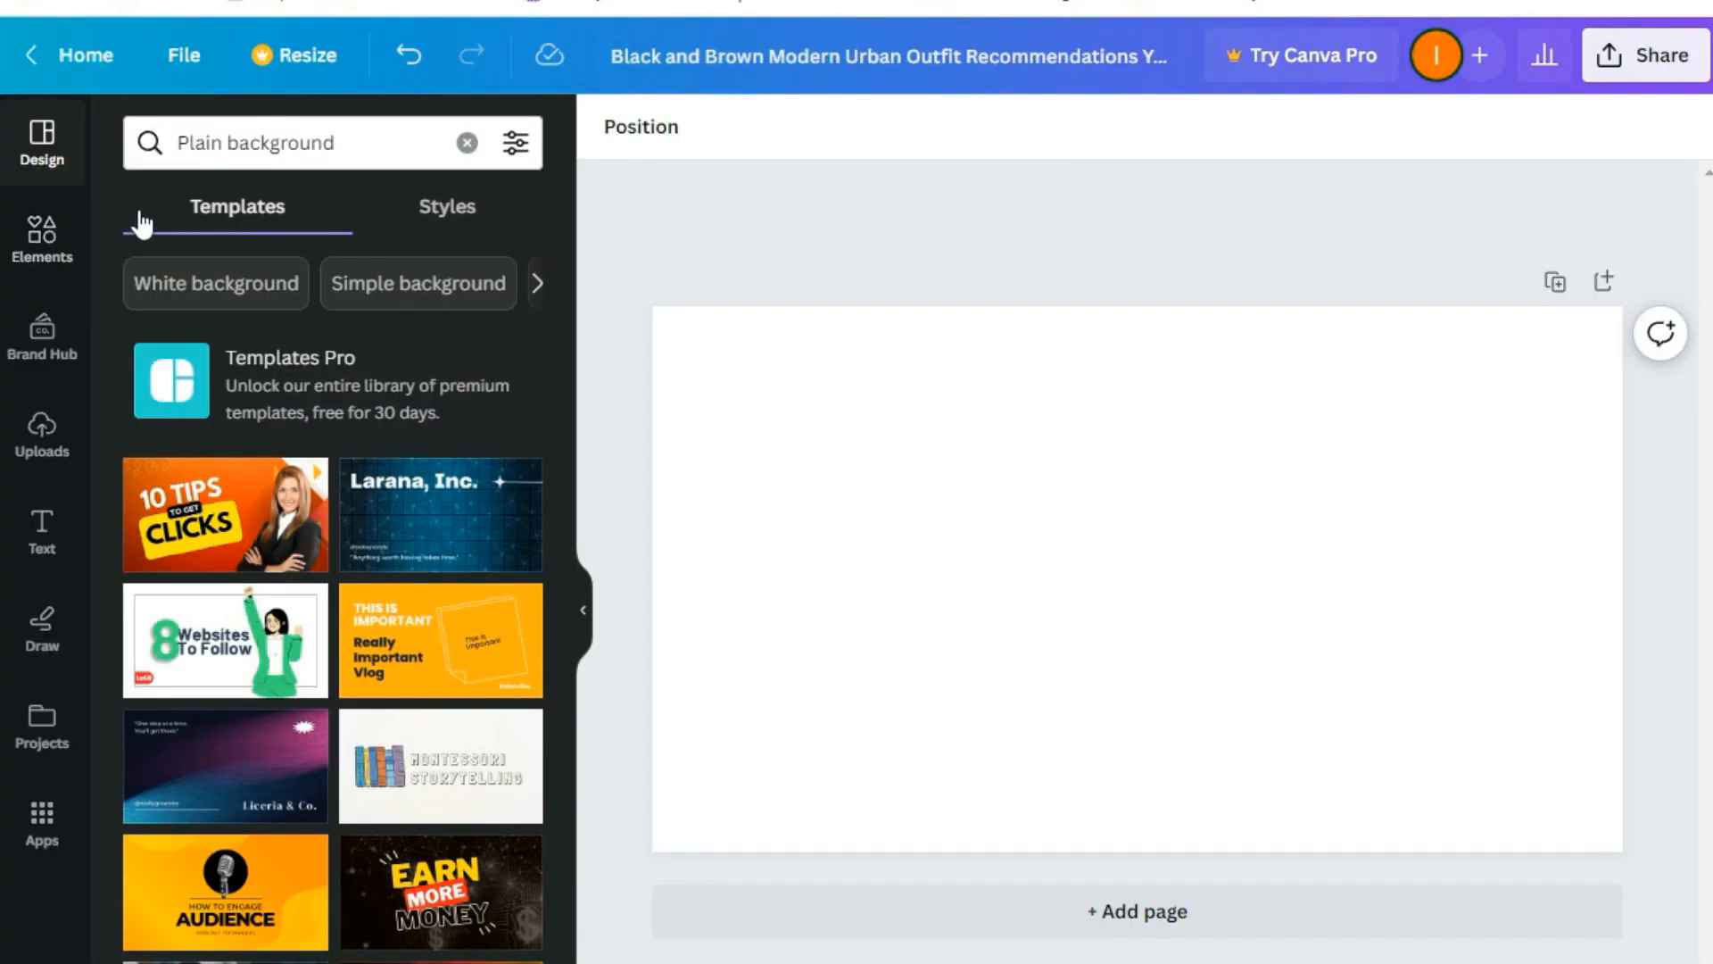
# Upload the green background image and the background-removed portrait from Downloads to the Canva design
pyautogui.click(40, 427)
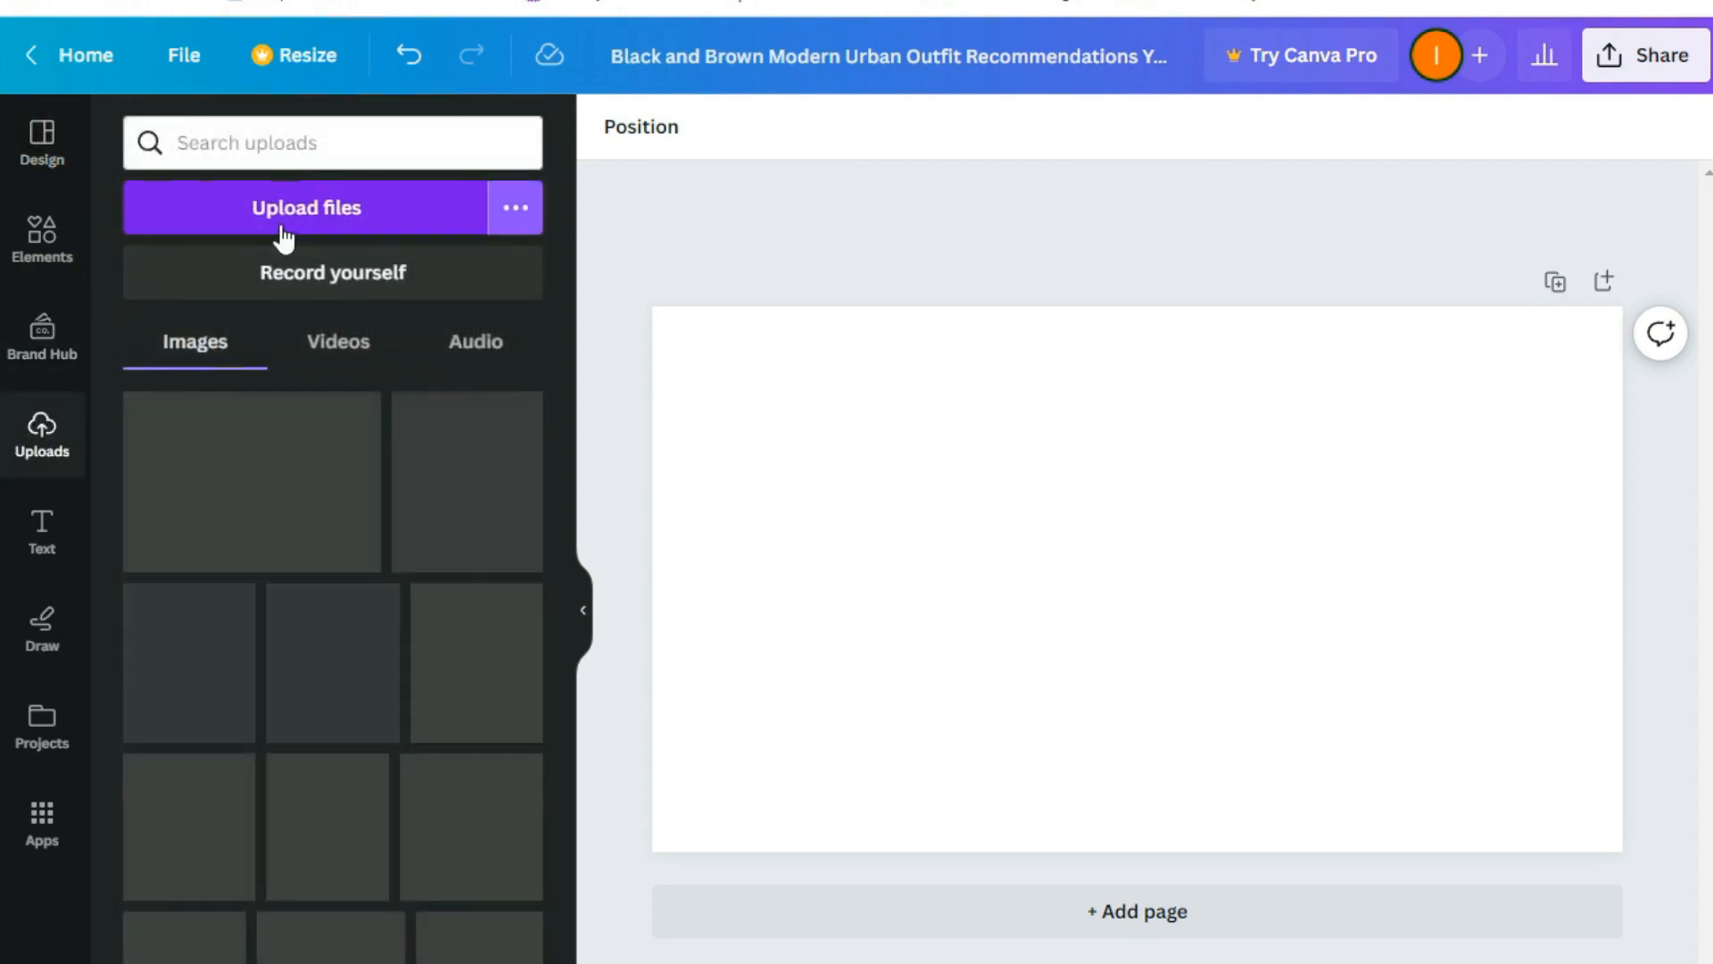
pyautogui.click(266, 207)
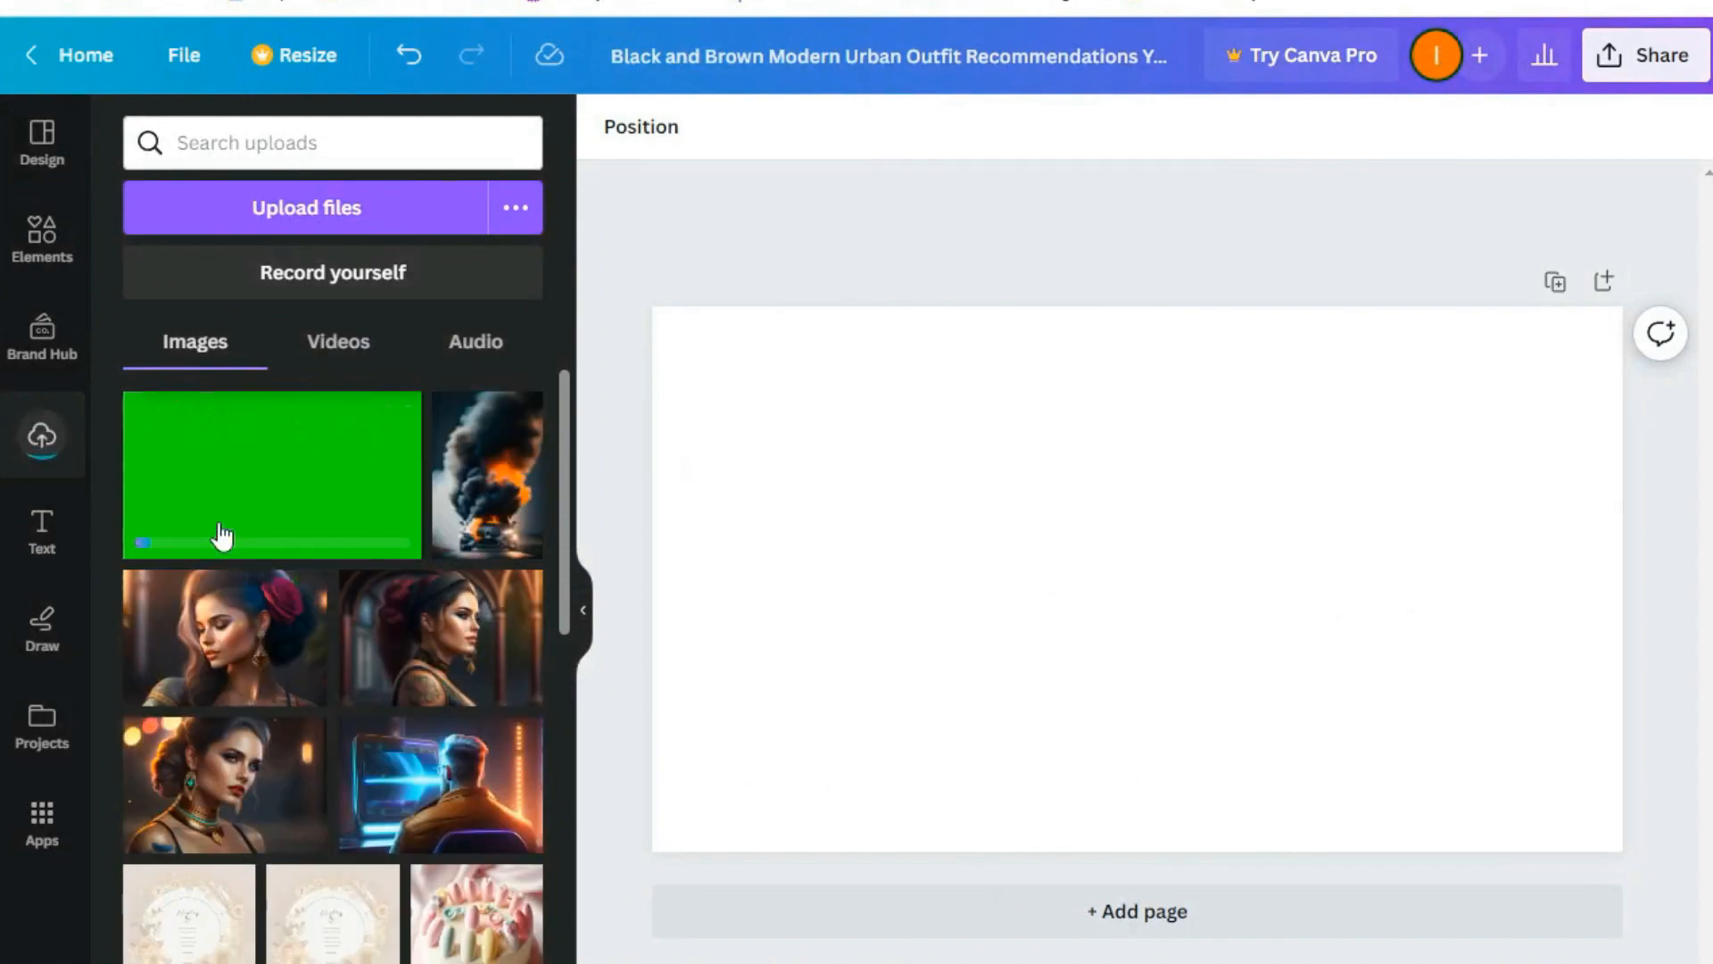
pyautogui.click(319, 214)
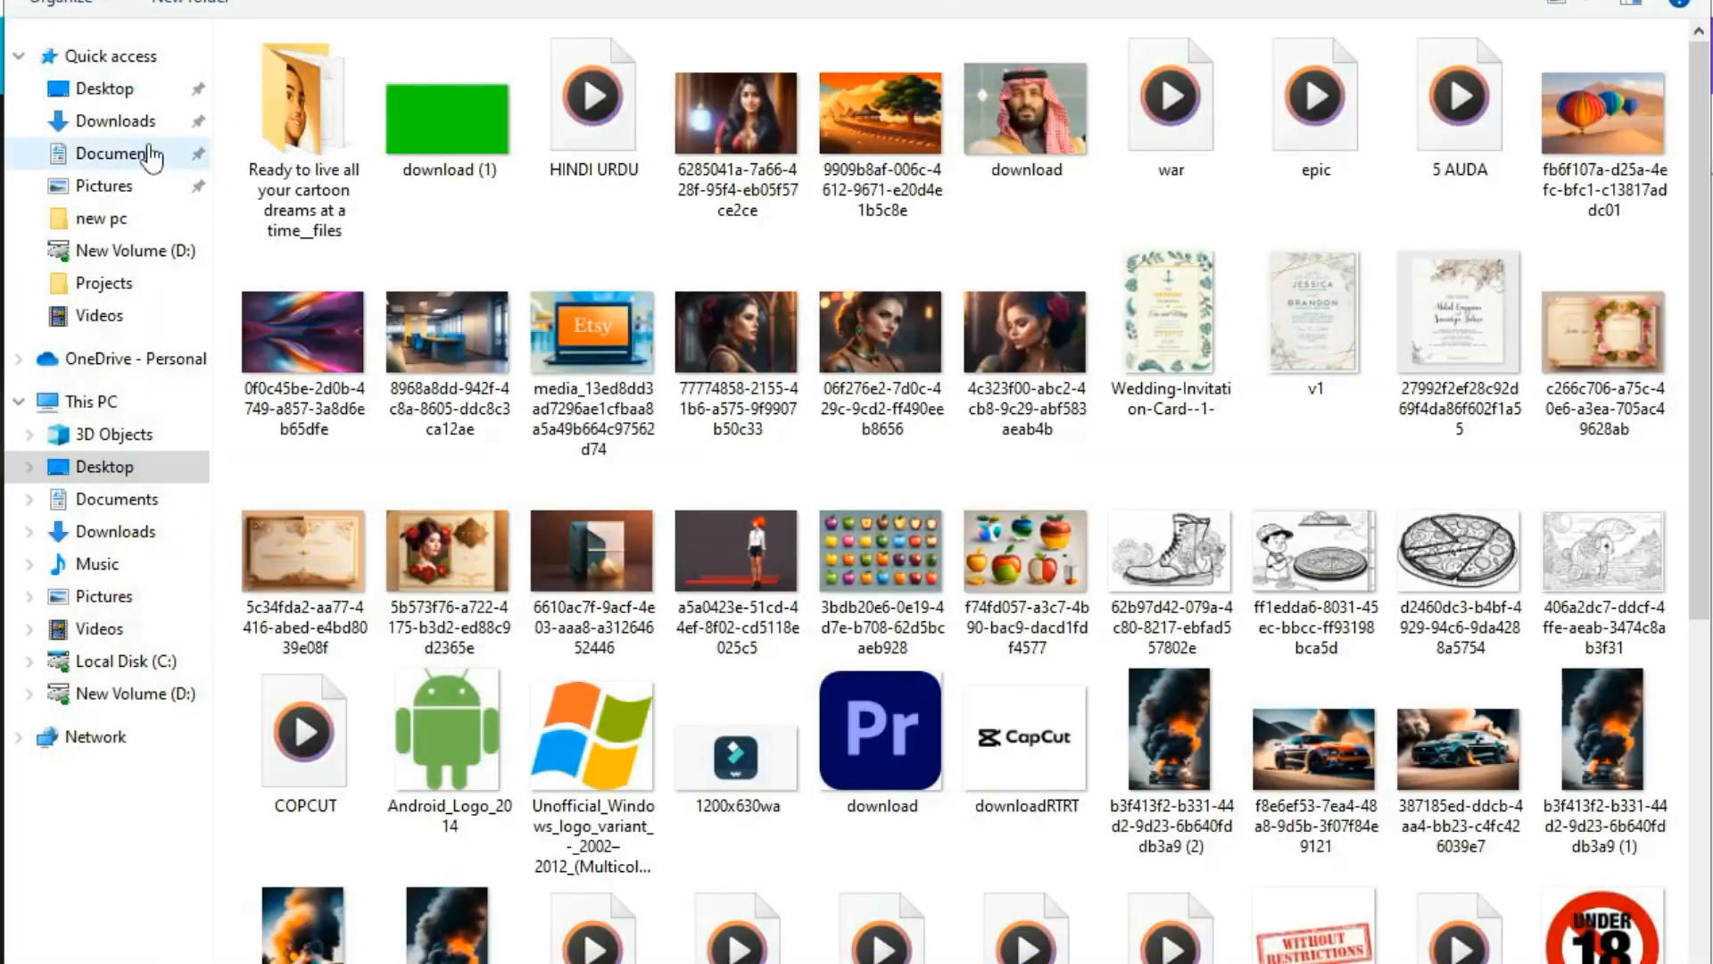
pyautogui.click(121, 122)
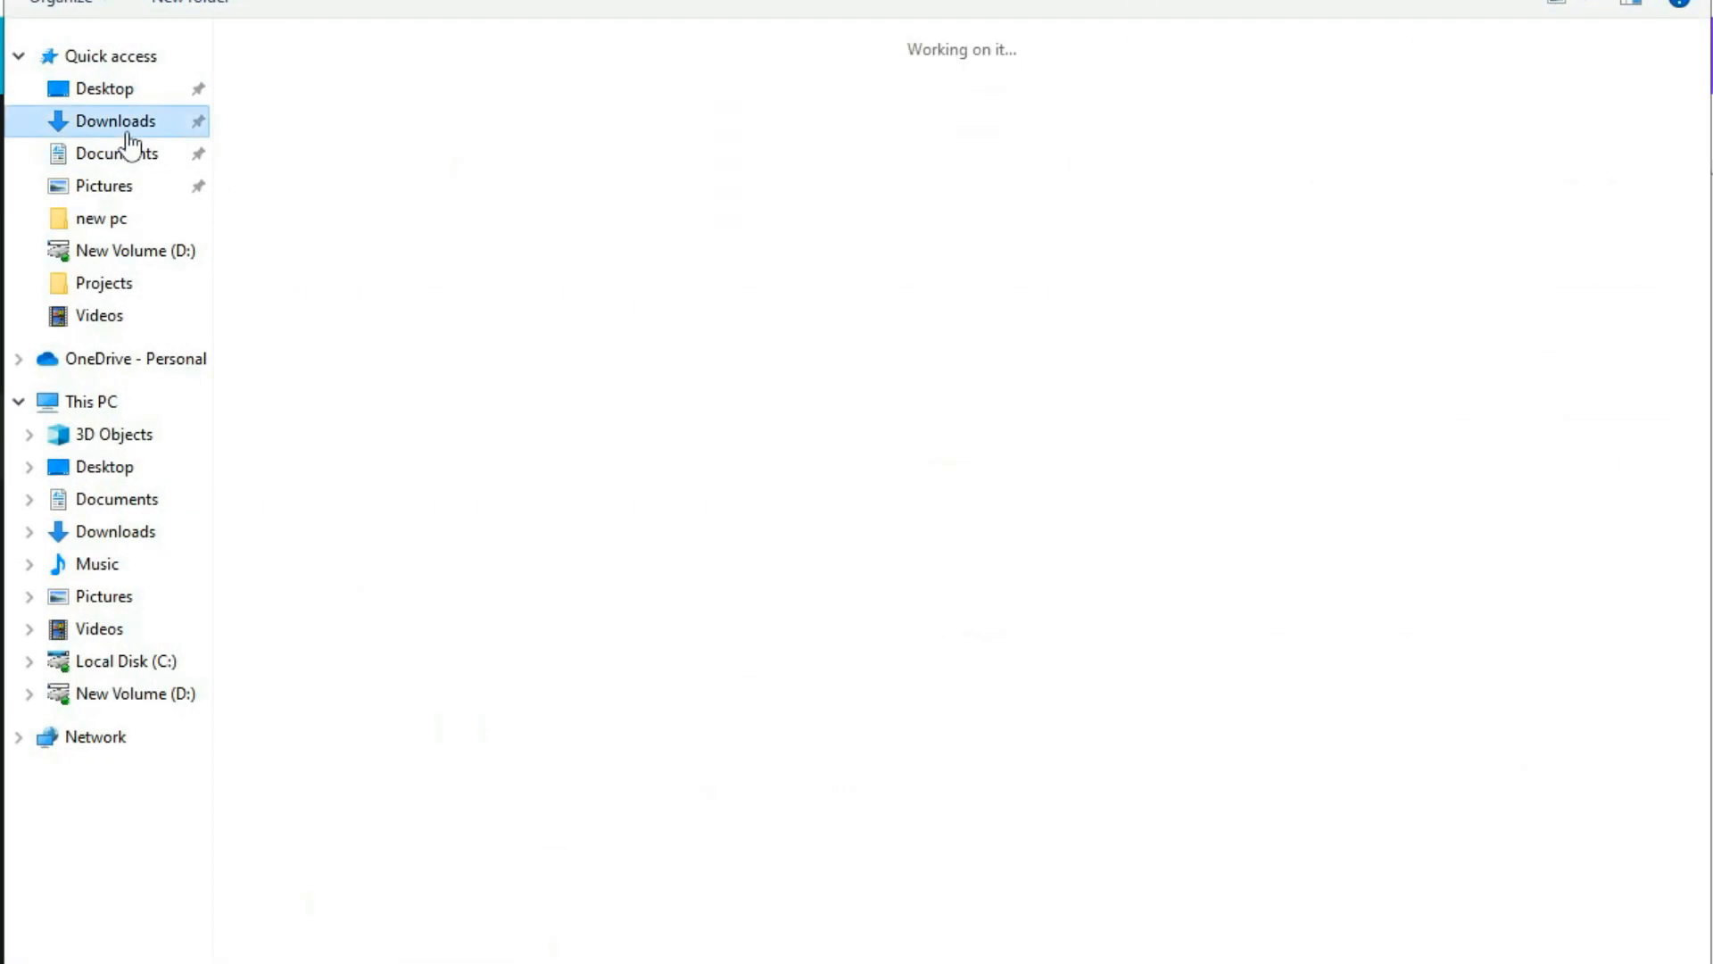
pyautogui.doubleClick(591, 152)
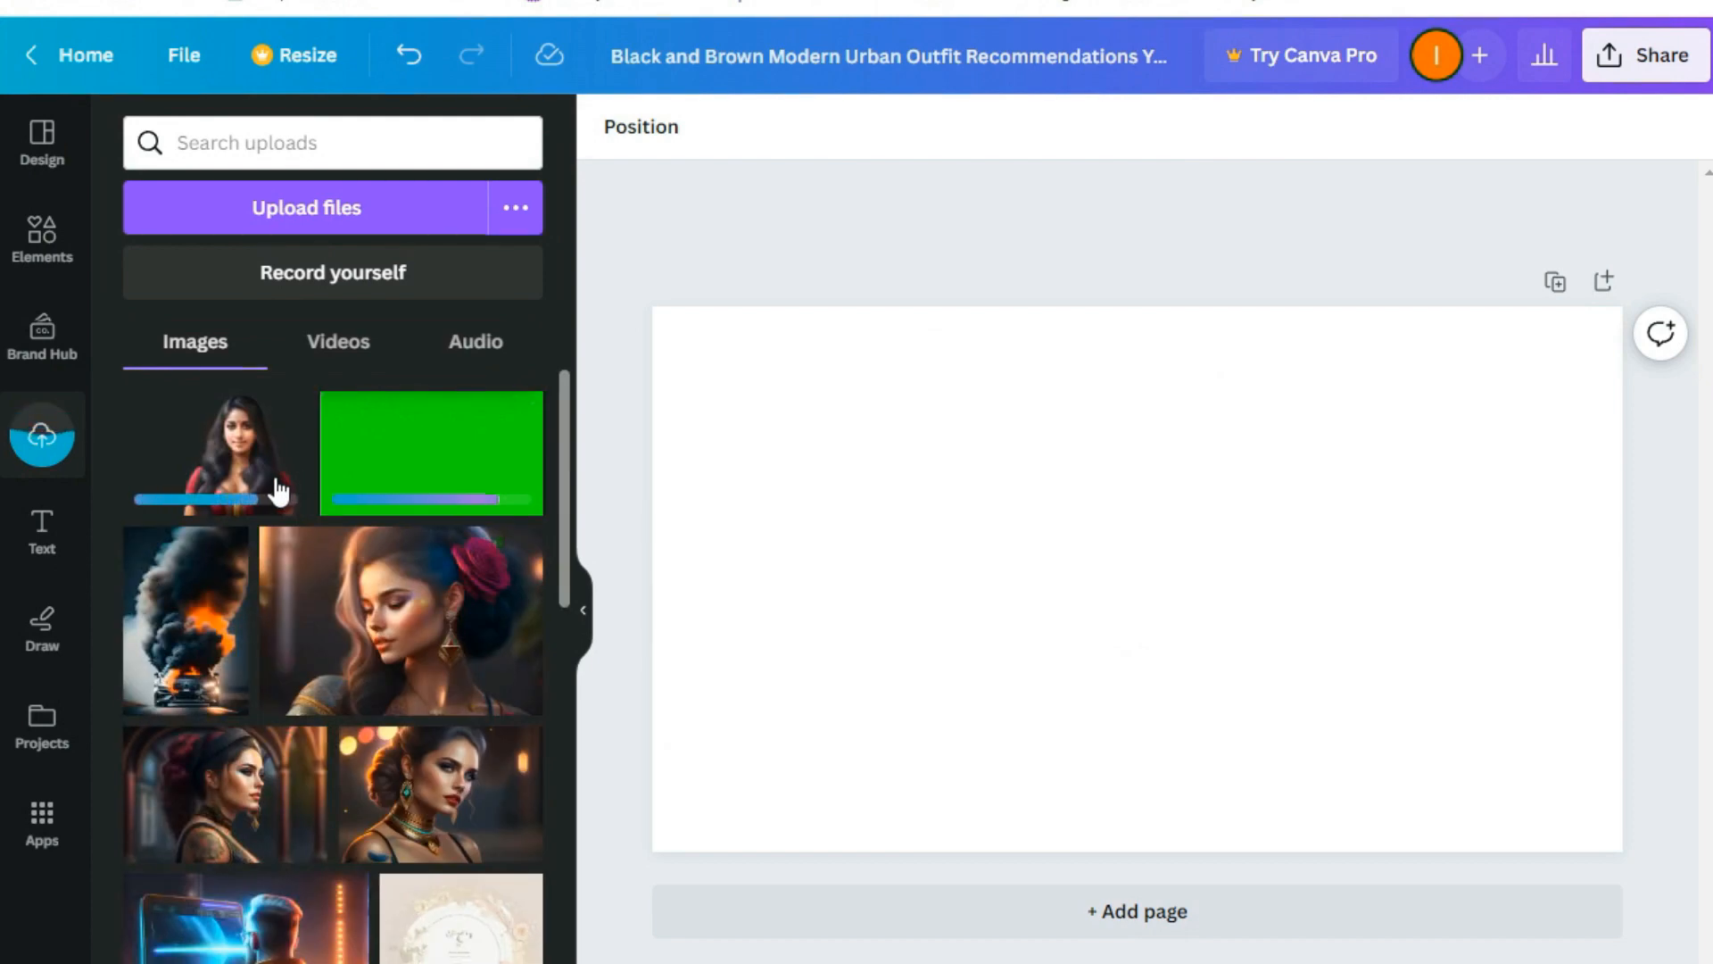
# Fill the blank page with the uploaded green image and place the portrait cutout on it
pyautogui.moveTo(405, 482); pyautogui.dragTo(788, 332)
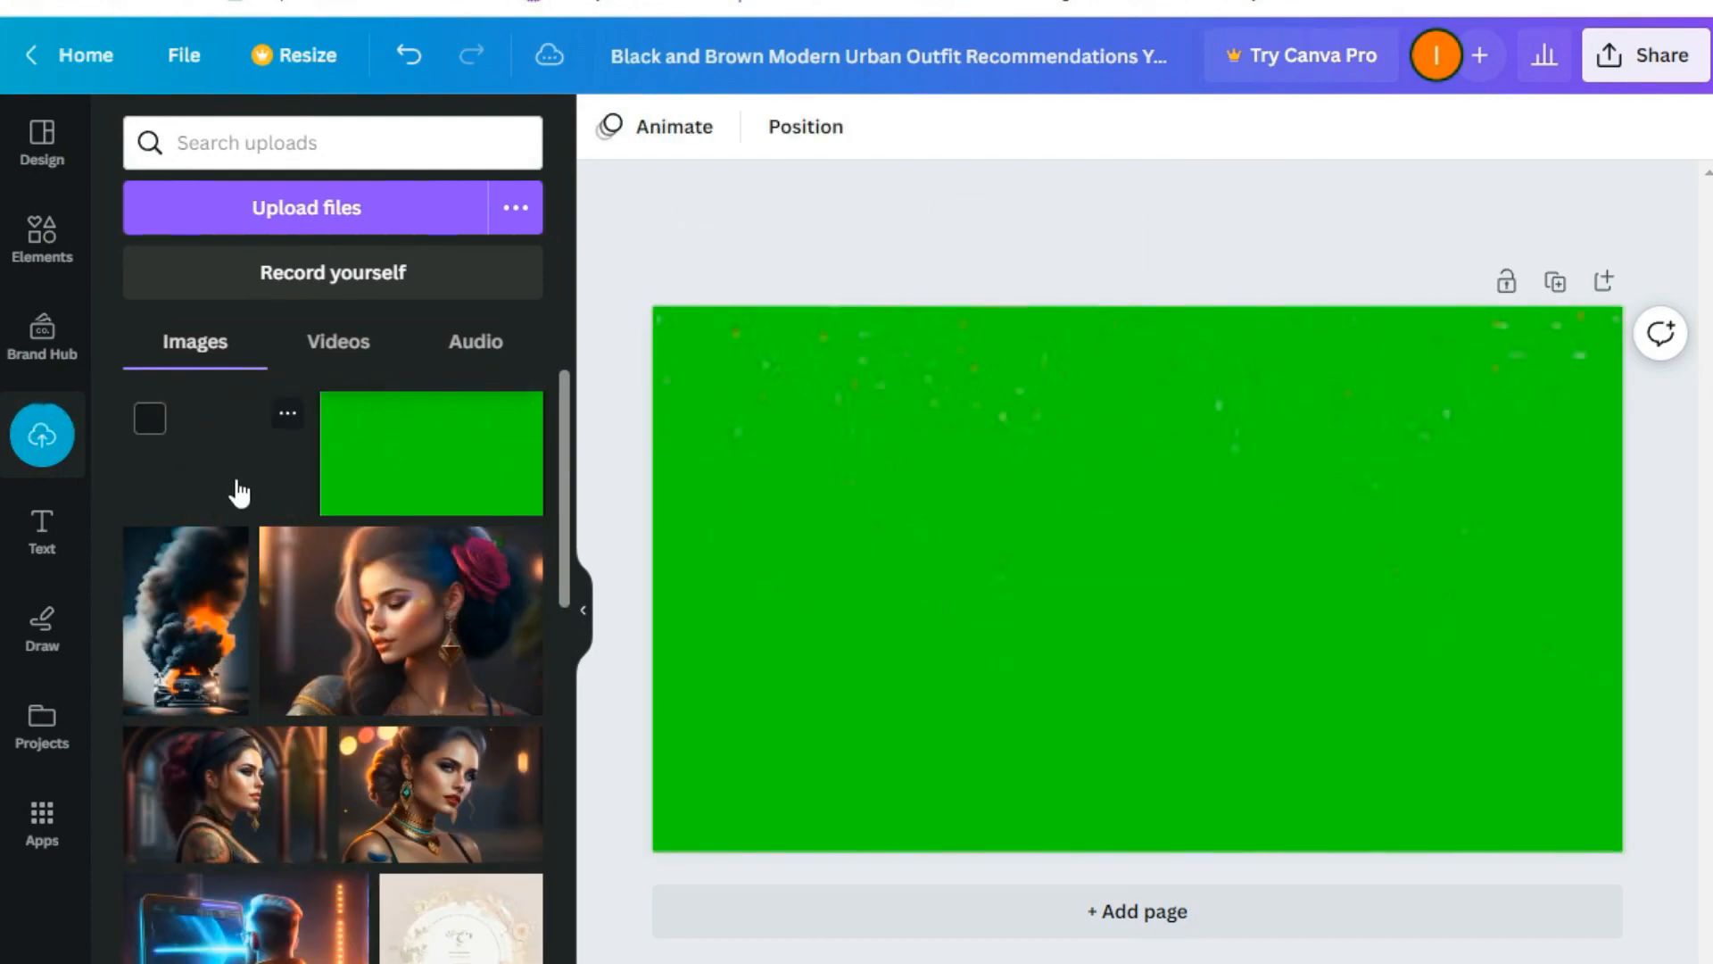
pyautogui.moveTo(238, 473); pyautogui.dragTo(867, 512)
pyautogui.click(1127, 734)
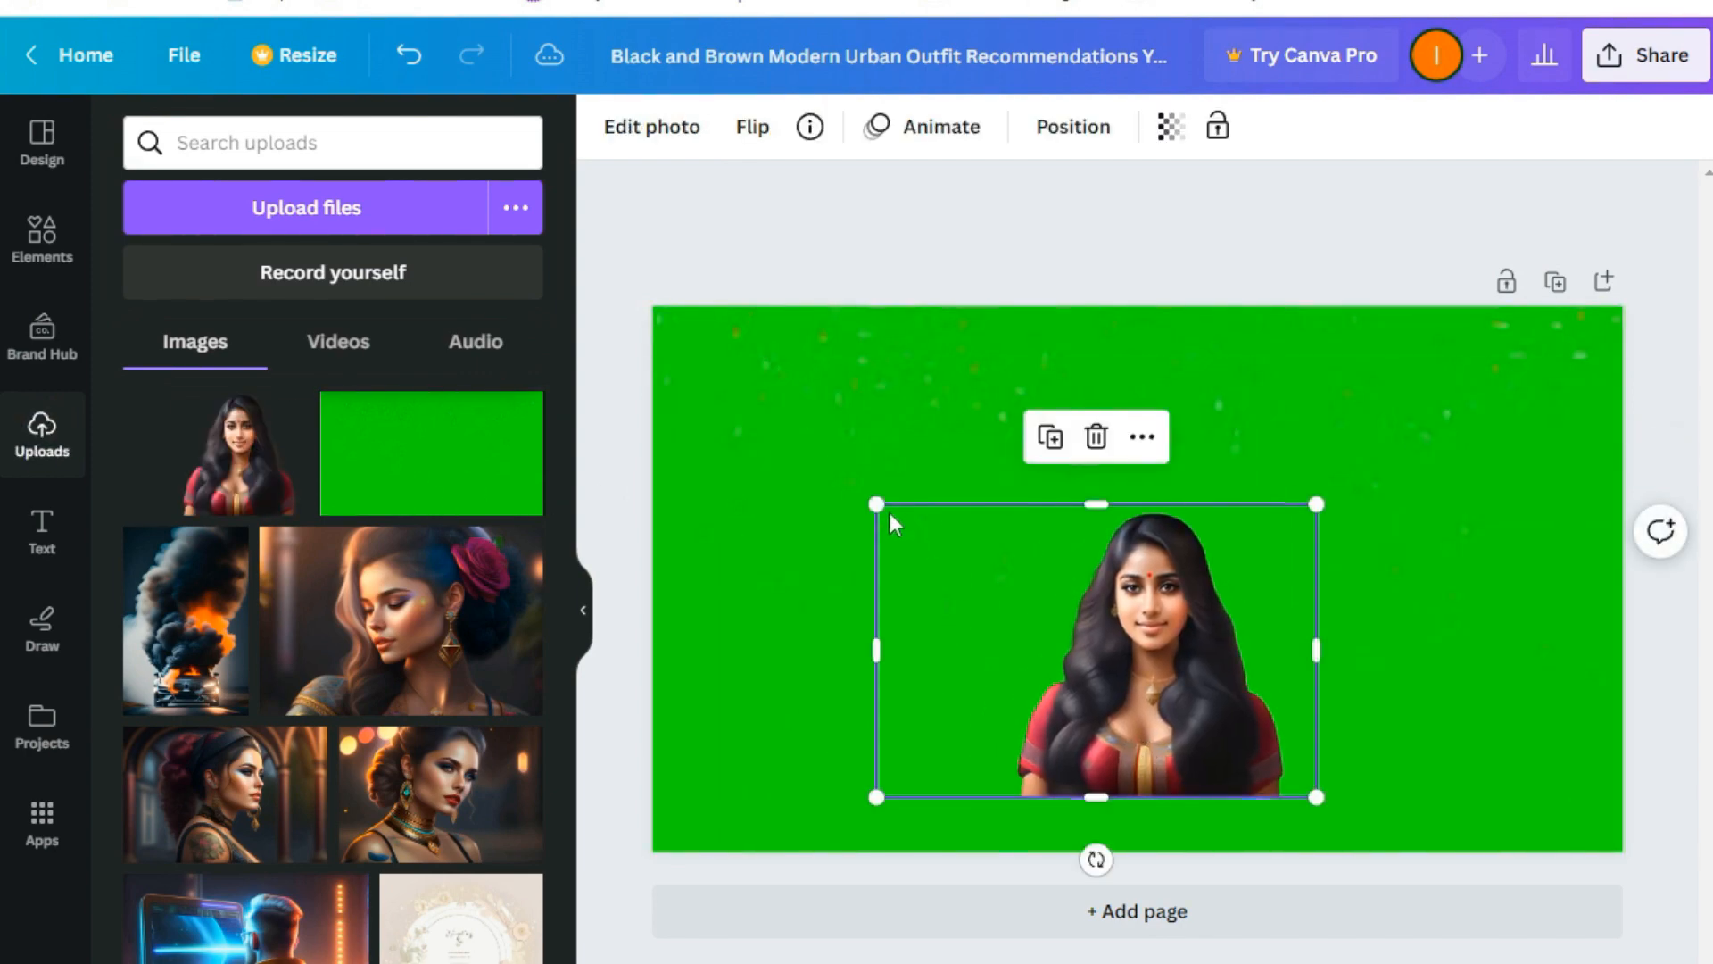
# Enlarge the portrait cutout to fill the page height and position it along the page's lower edge
pyautogui.moveTo(877, 500); pyautogui.dragTo(603, 323)
pyautogui.moveTo(1182, 674); pyautogui.dragTo(1265, 739)
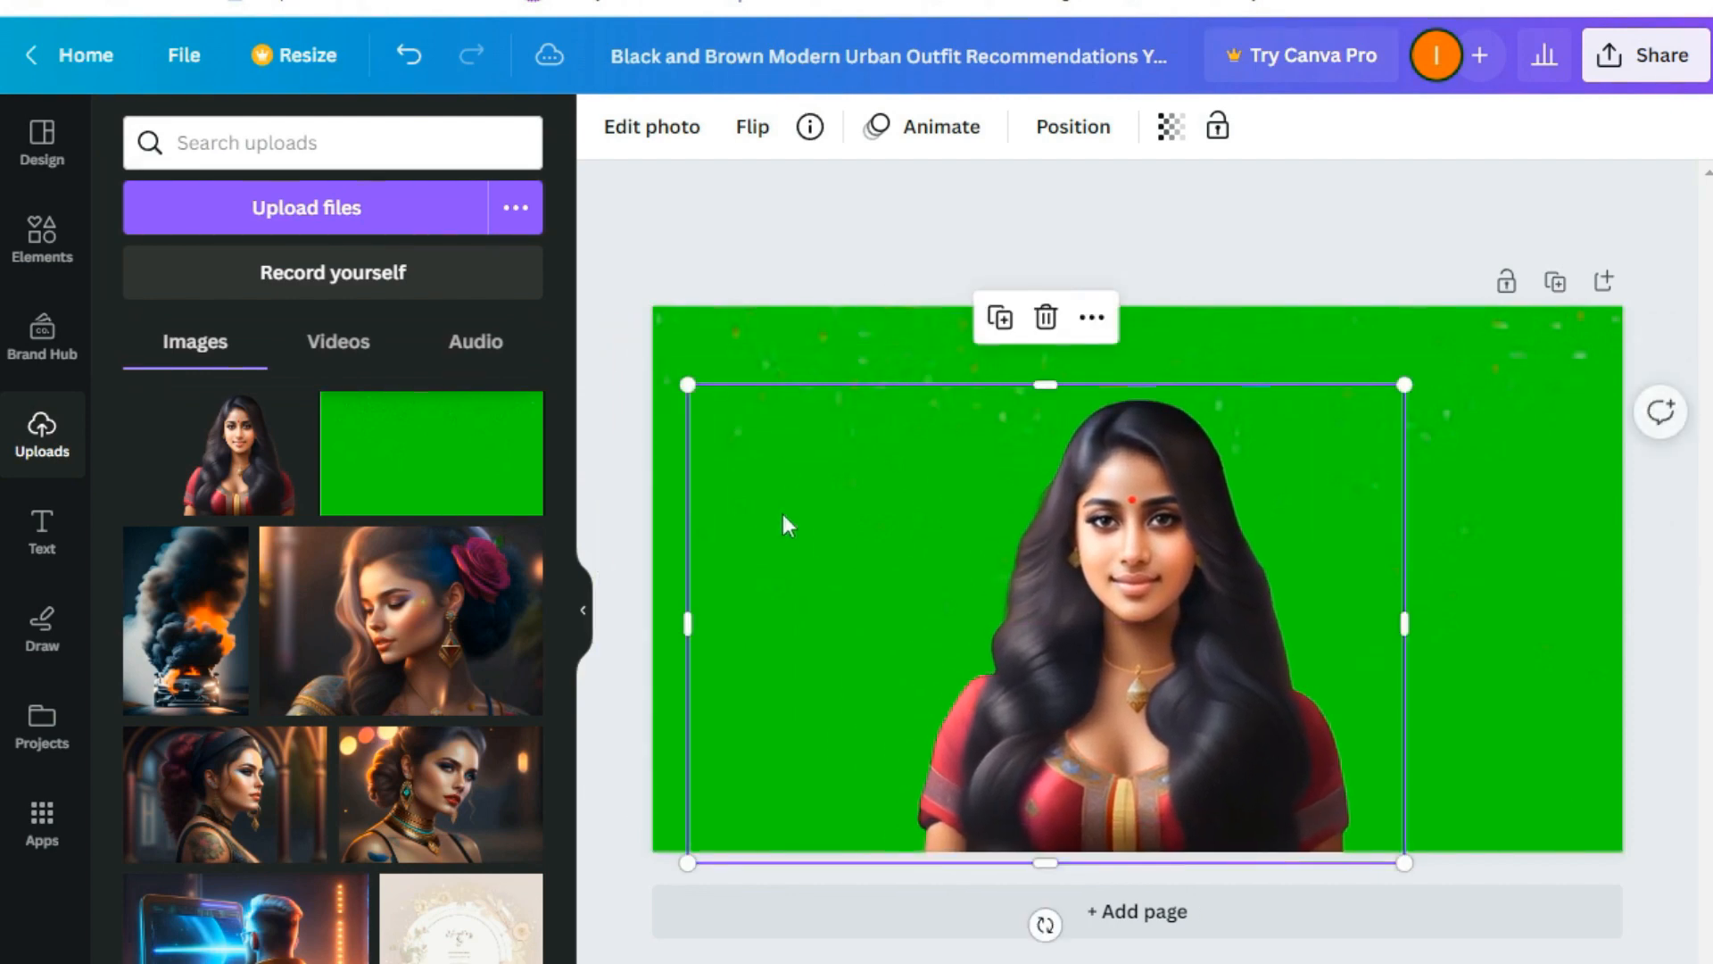
pyautogui.moveTo(688, 384); pyautogui.dragTo(611, 282)
pyautogui.moveTo(1021, 723)
pyautogui.mouseDown()
pyautogui.moveTo(1041, 723)
pyautogui.moveTo(1040, 680)
pyautogui.moveTo(1040, 708)
pyautogui.mouseUp()
# Download the finished green-screen portrait design
pyautogui.click(1617, 72)
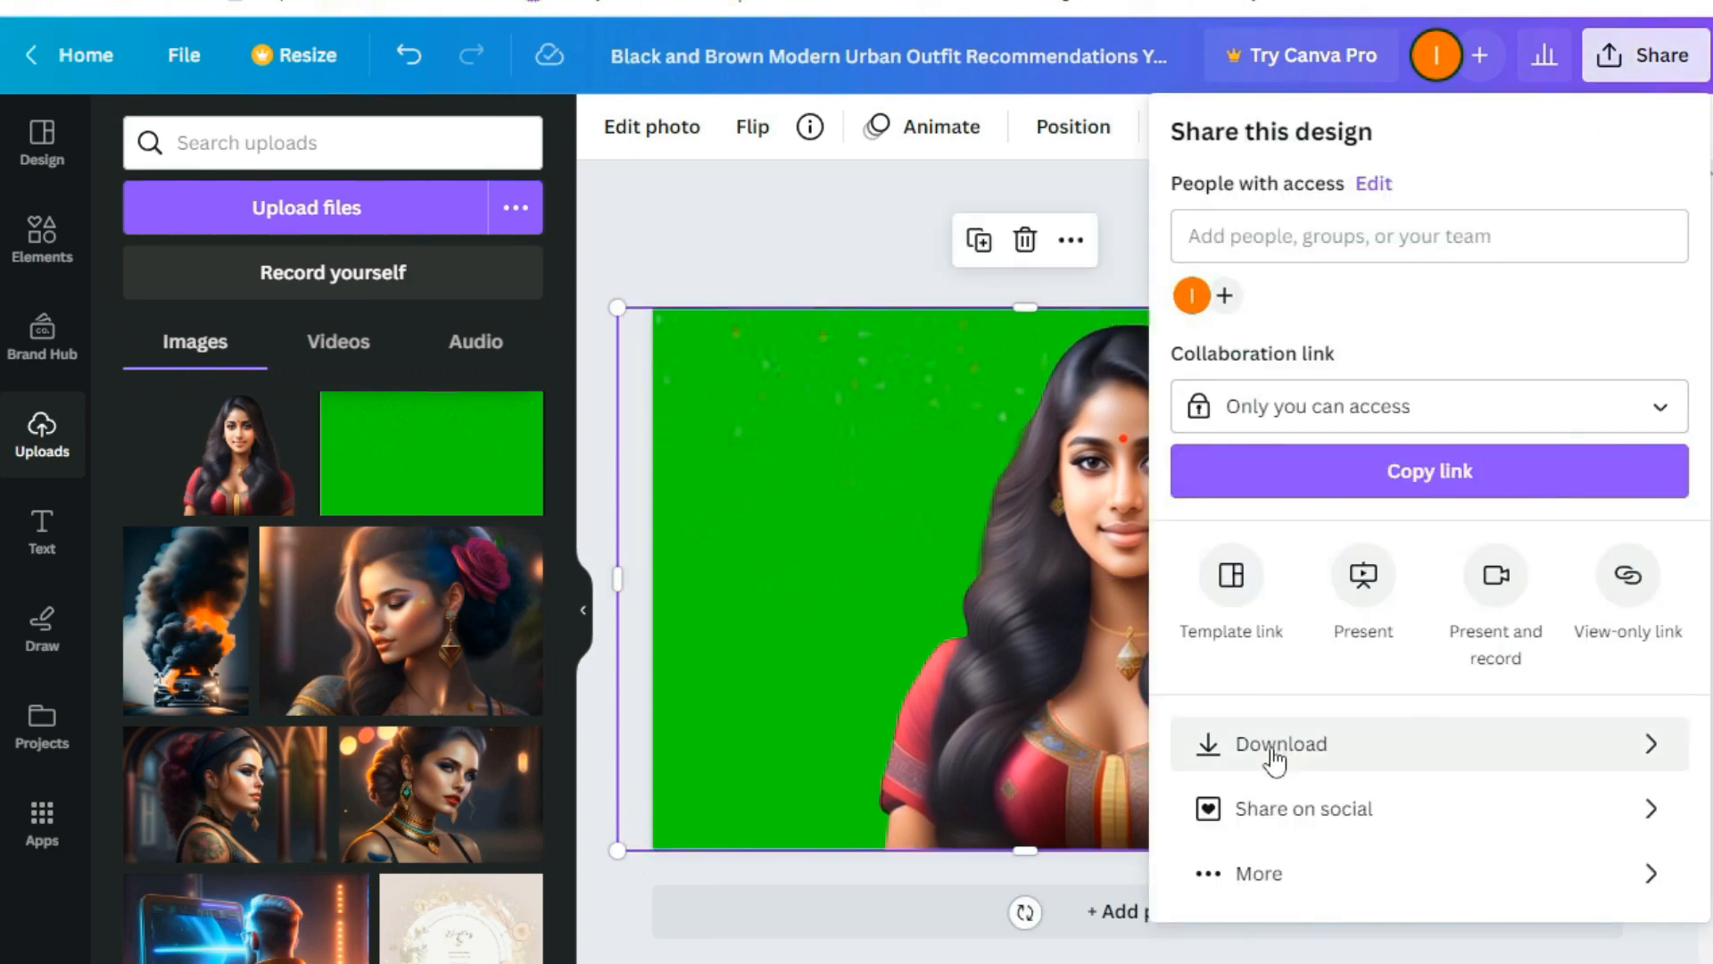
pyautogui.click(1276, 744)
pyautogui.click(1386, 578)
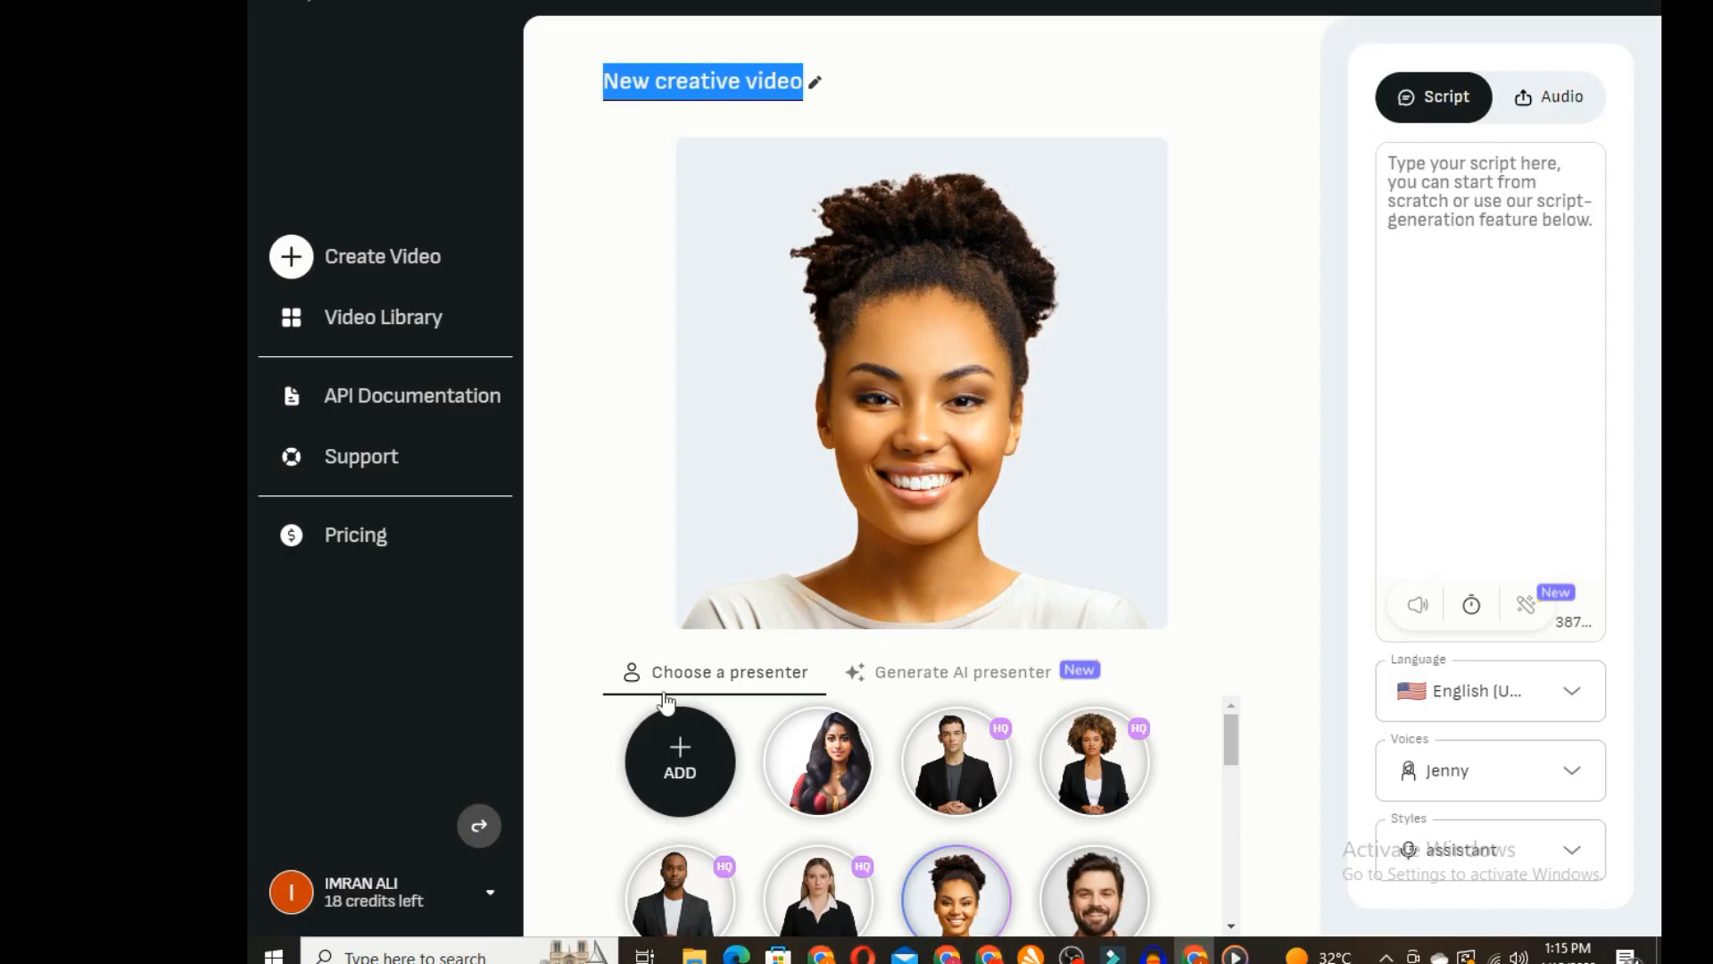
# Add the green-screen portrait from Downloads as a custom presenter for the new creative video
pyautogui.click(675, 748)
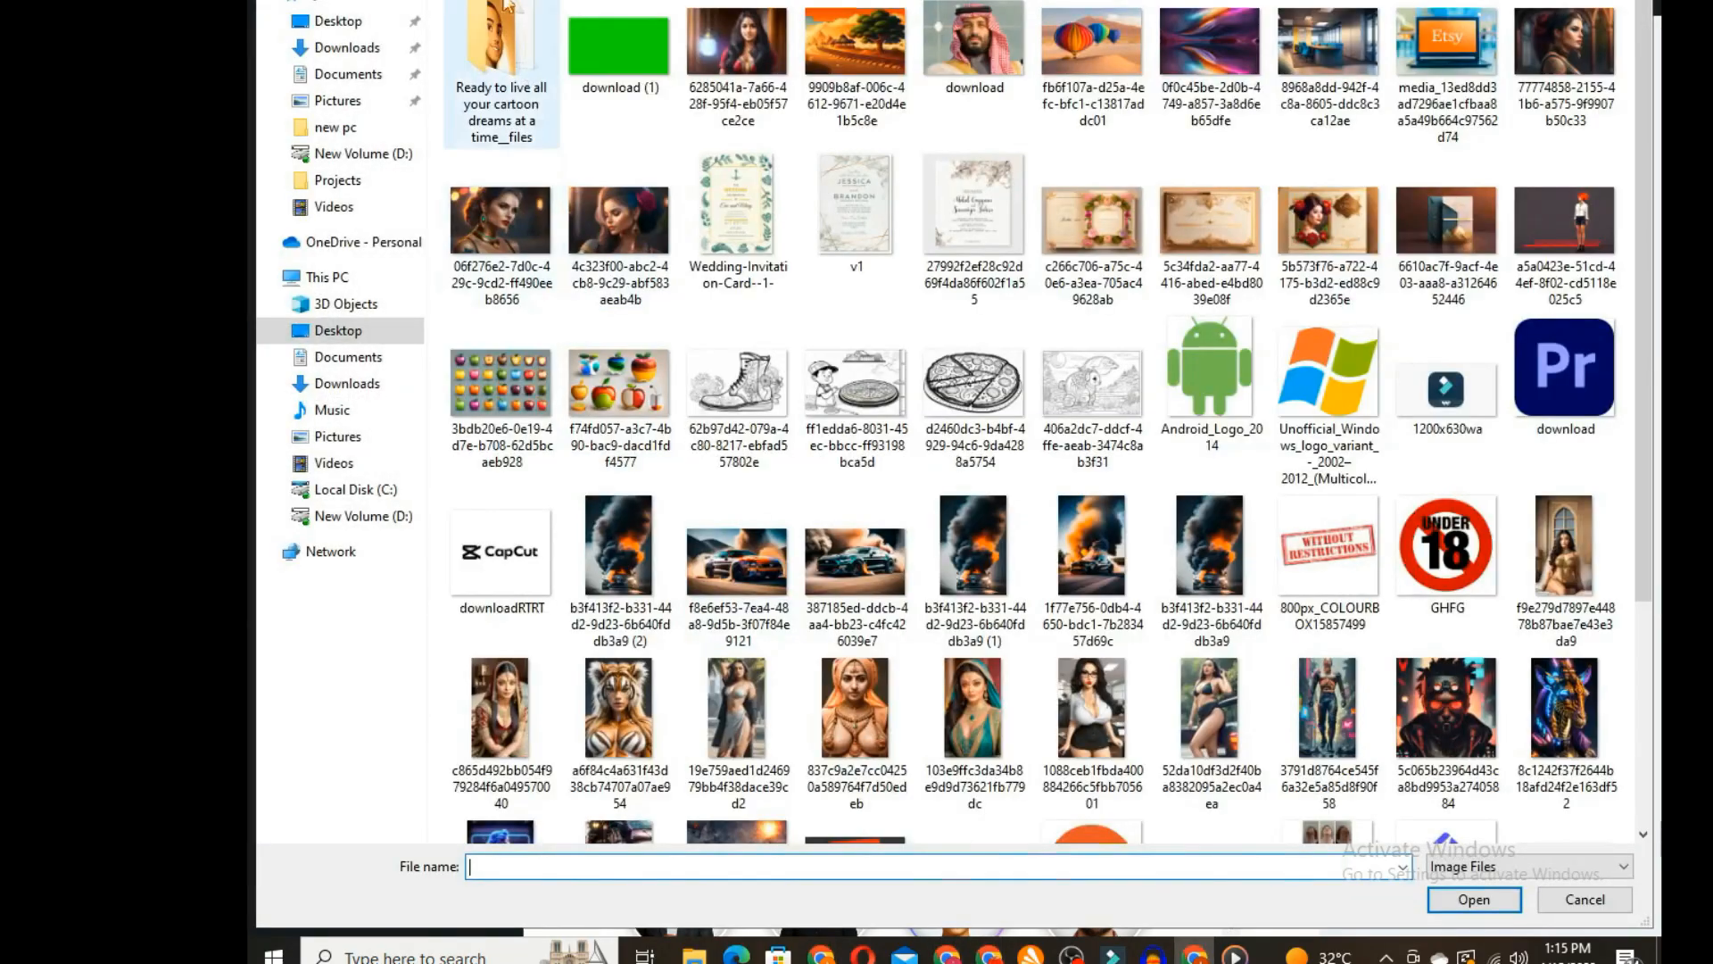
pyautogui.click(333, 46)
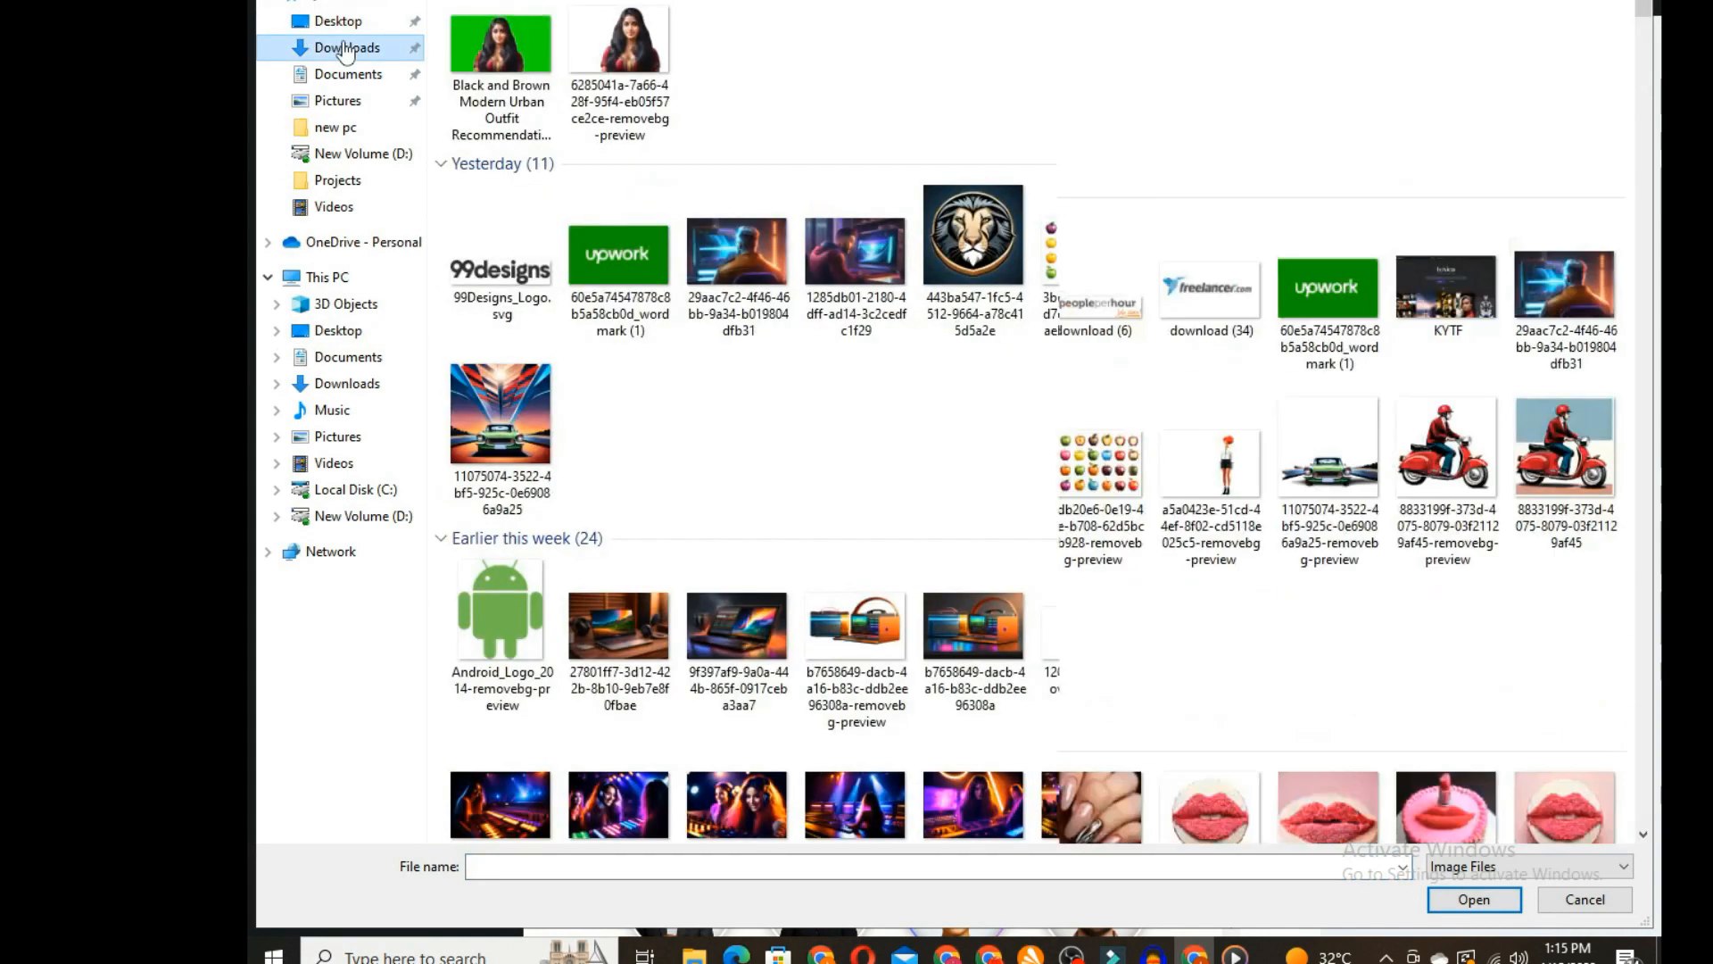
pyautogui.click(512, 105)
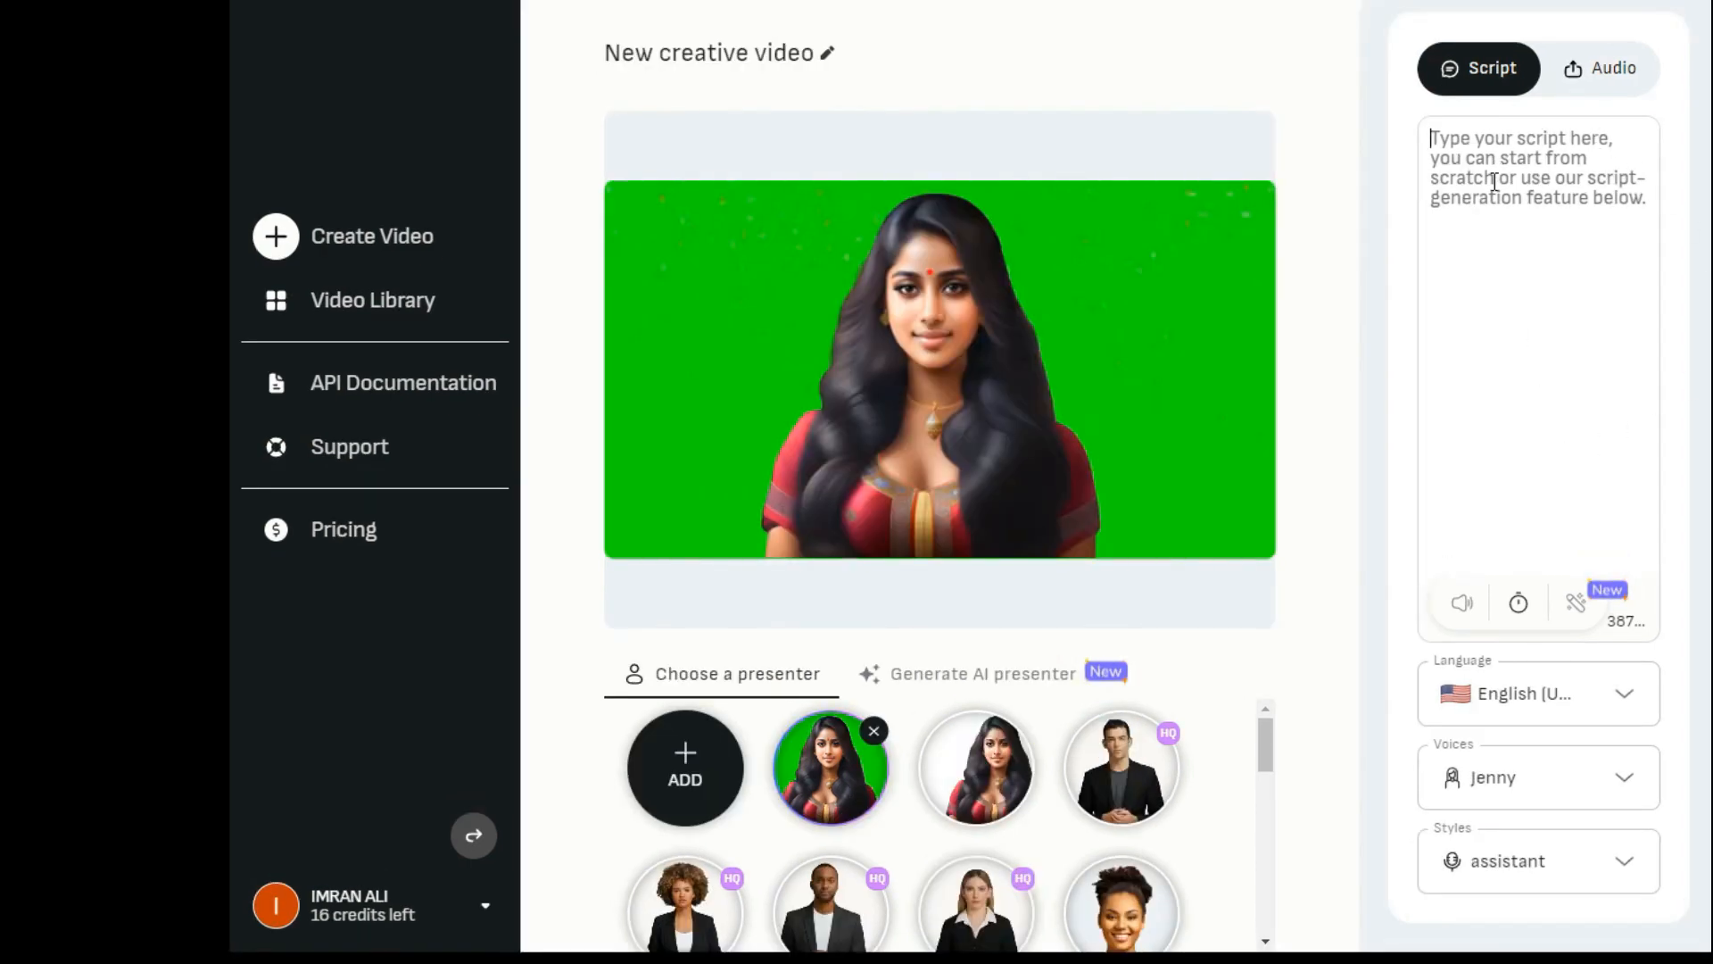
# Enter "TYPE" as the presenter's script
pyautogui.write('TYPR')
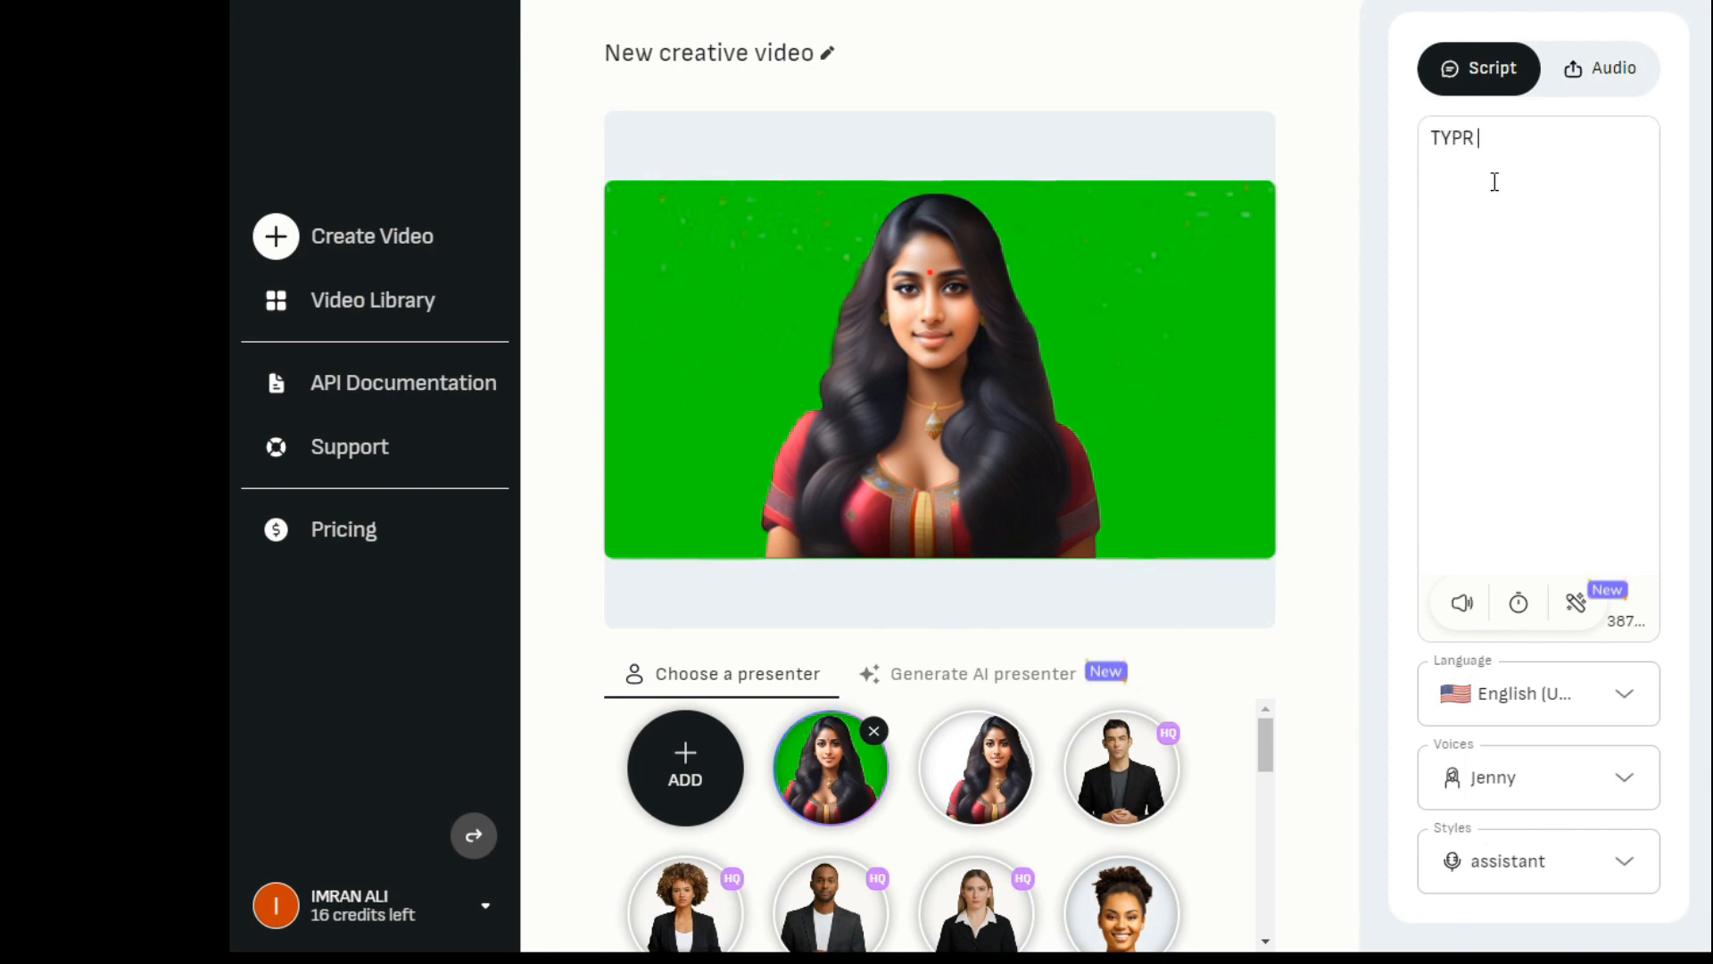
pyautogui.press('BackSpace')
pyautogui.press('BackSpace')
pyautogui.press('BackSpace')
pyautogui.press('BackSpace')
pyautogui.write('TYPE')
# Set the script language to Hindi (India) and choose the female voice Swara
pyautogui.click(1622, 698)
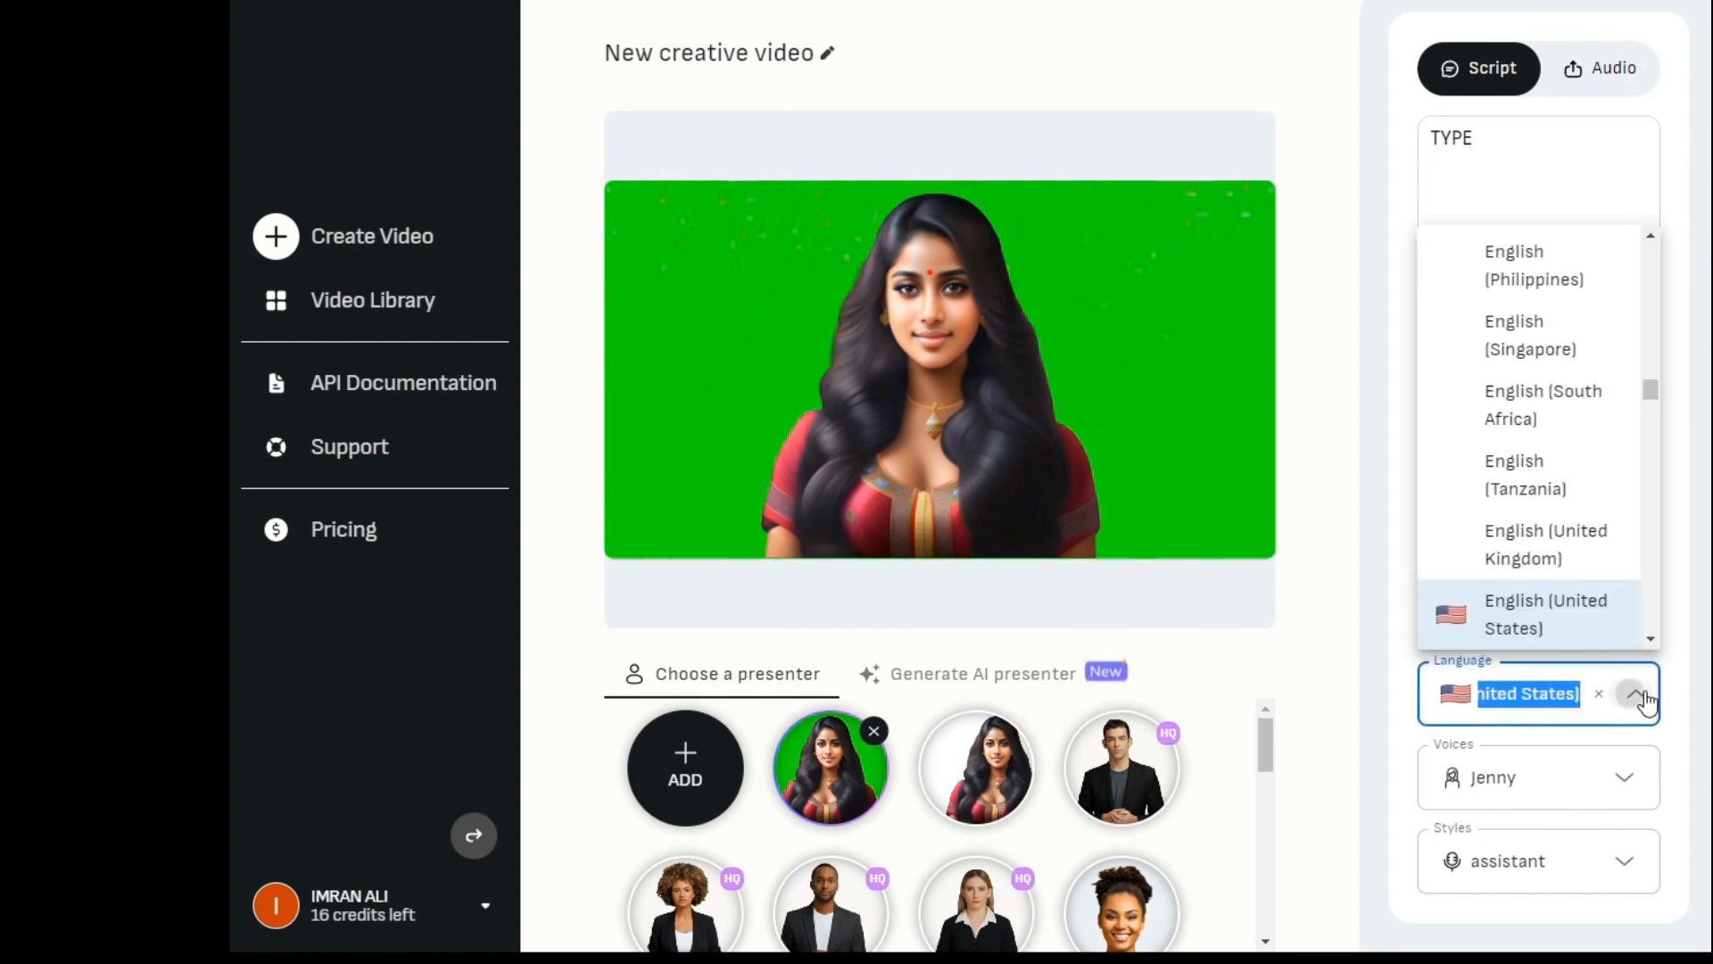
pyautogui.moveTo(1652, 389); pyautogui.dragTo(1652, 439)
pyautogui.click(1553, 474)
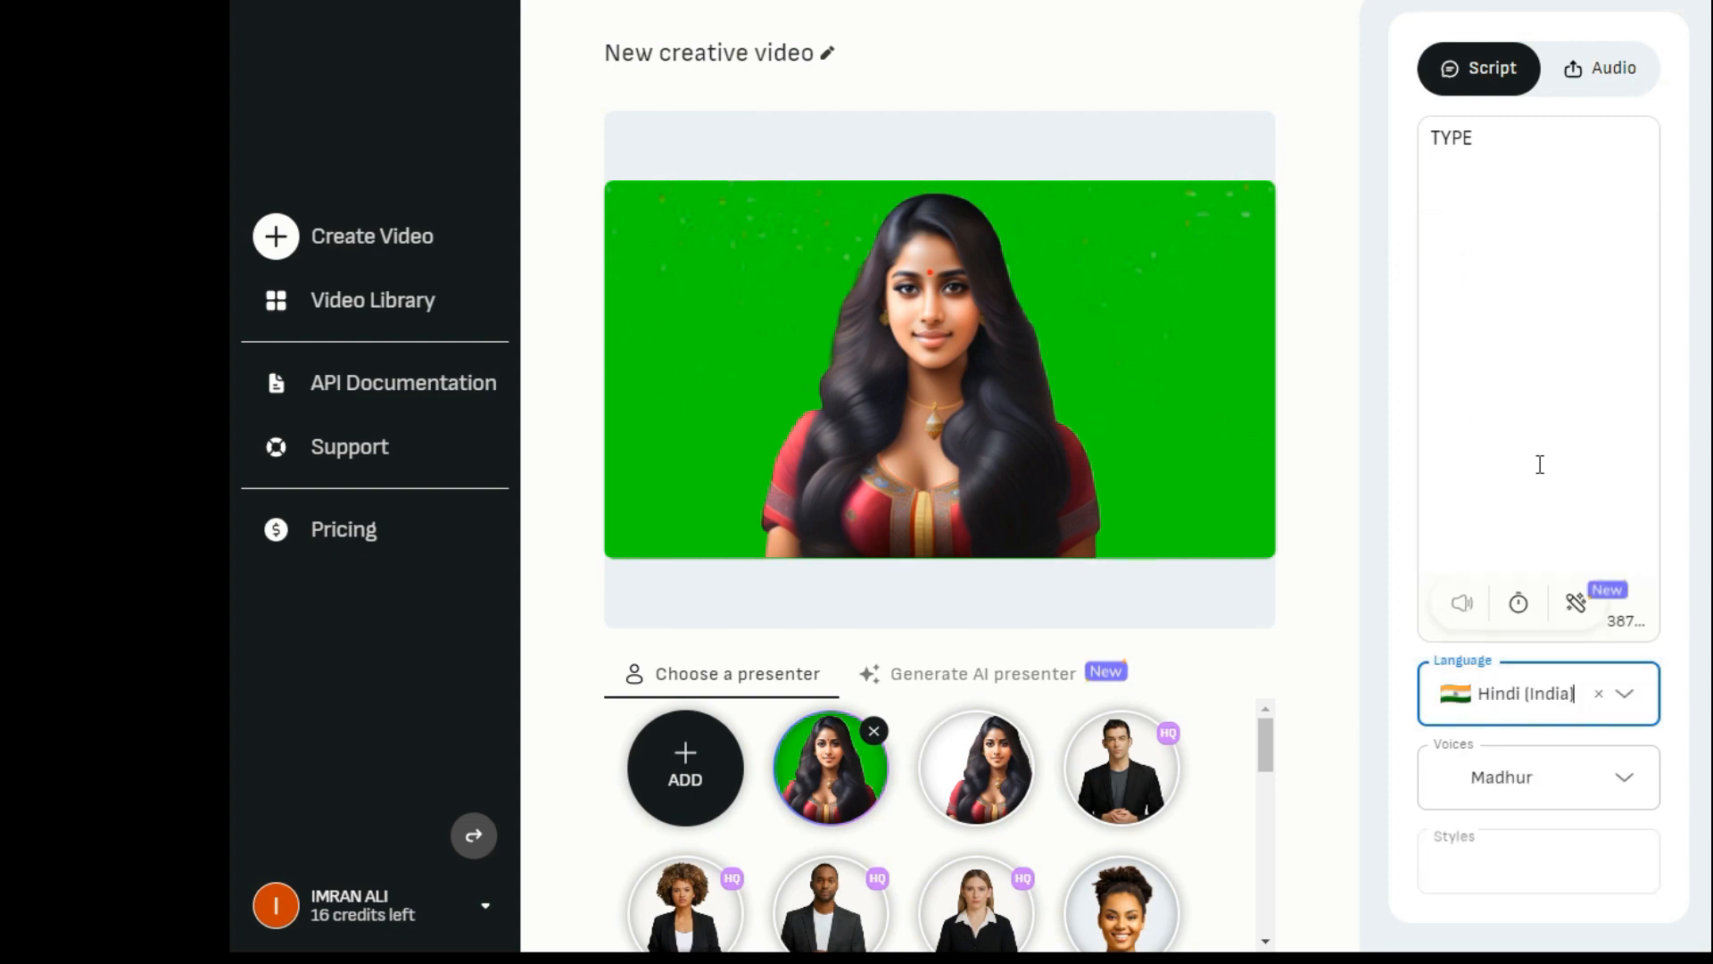
pyautogui.click(1622, 778)
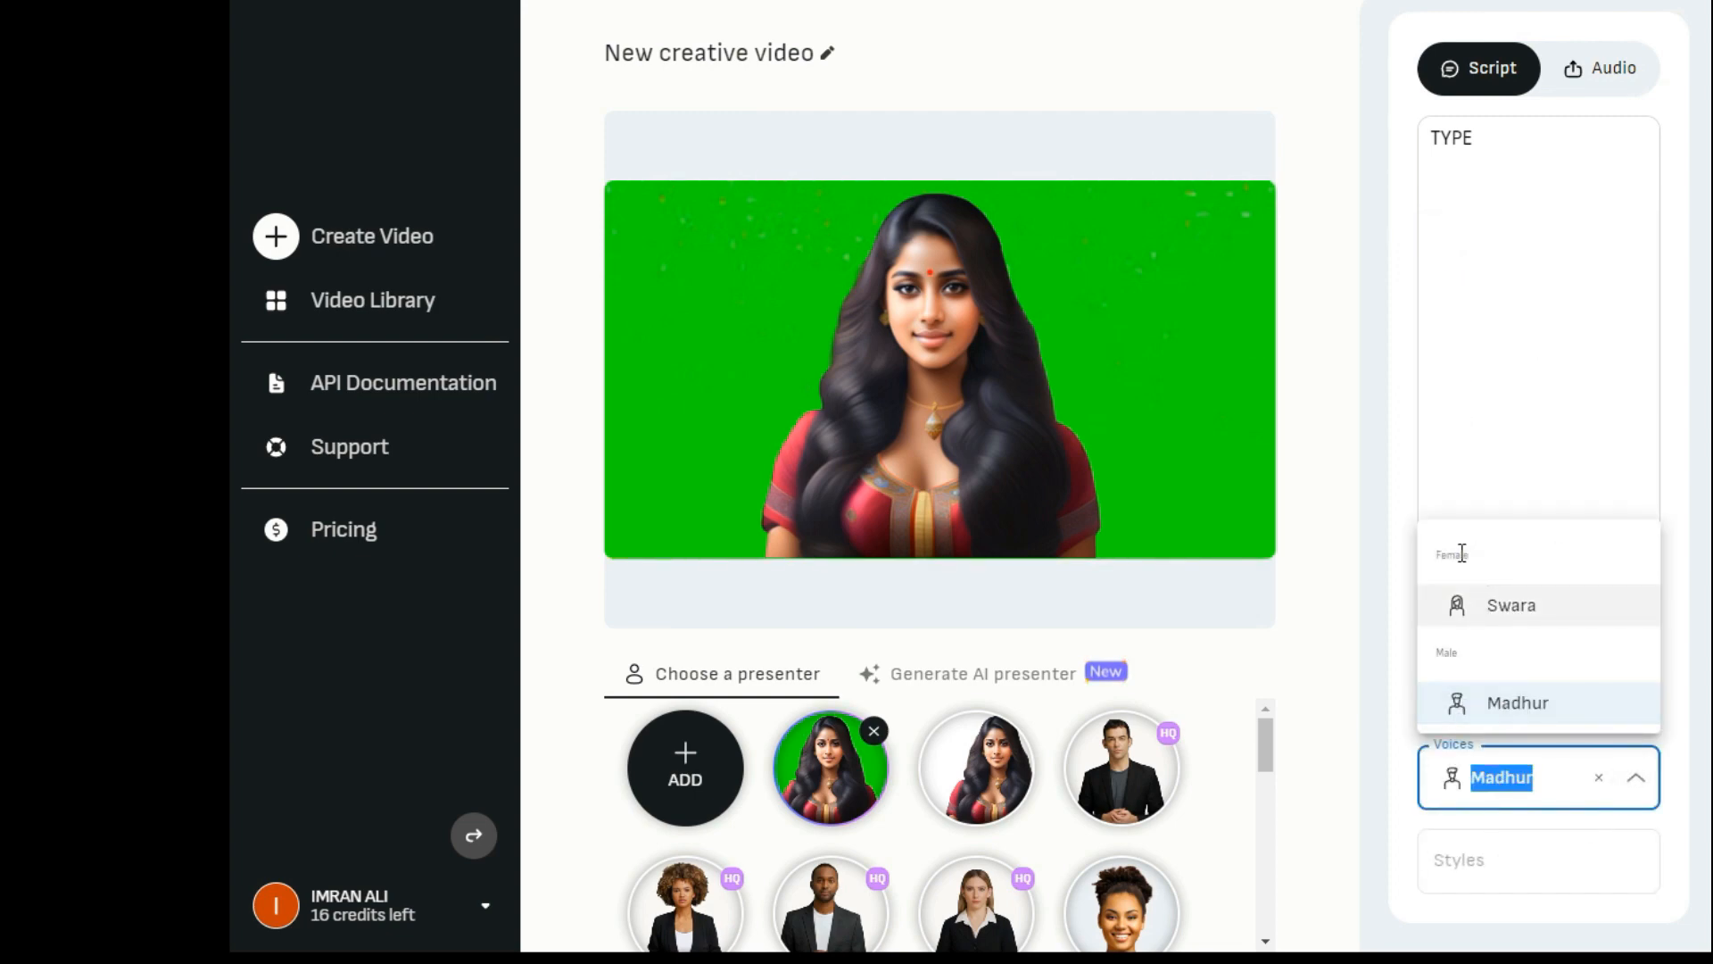
pyautogui.click(1501, 611)
# Replace the presenter's script with the sample text "EFWEFWEFSDFS"
pyautogui.moveTo(1524, 142); pyautogui.dragTo(1411, 168)
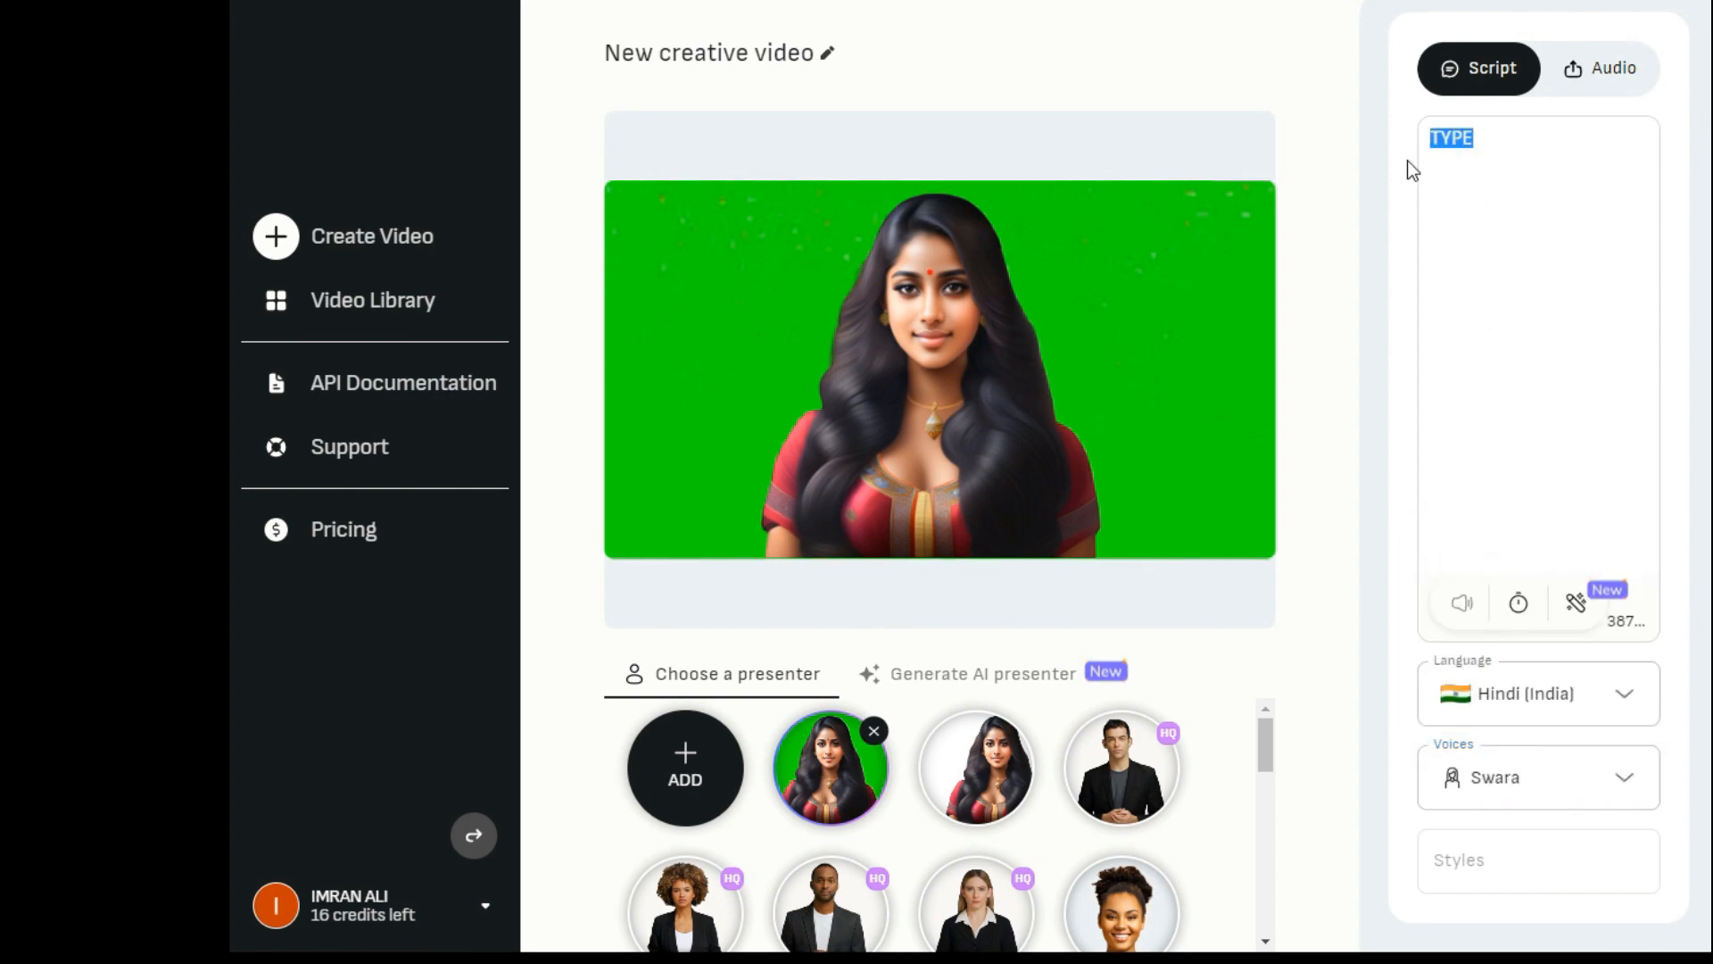
pyautogui.click(1510, 159)
pyautogui.write('EFWEFWEFSDFS')
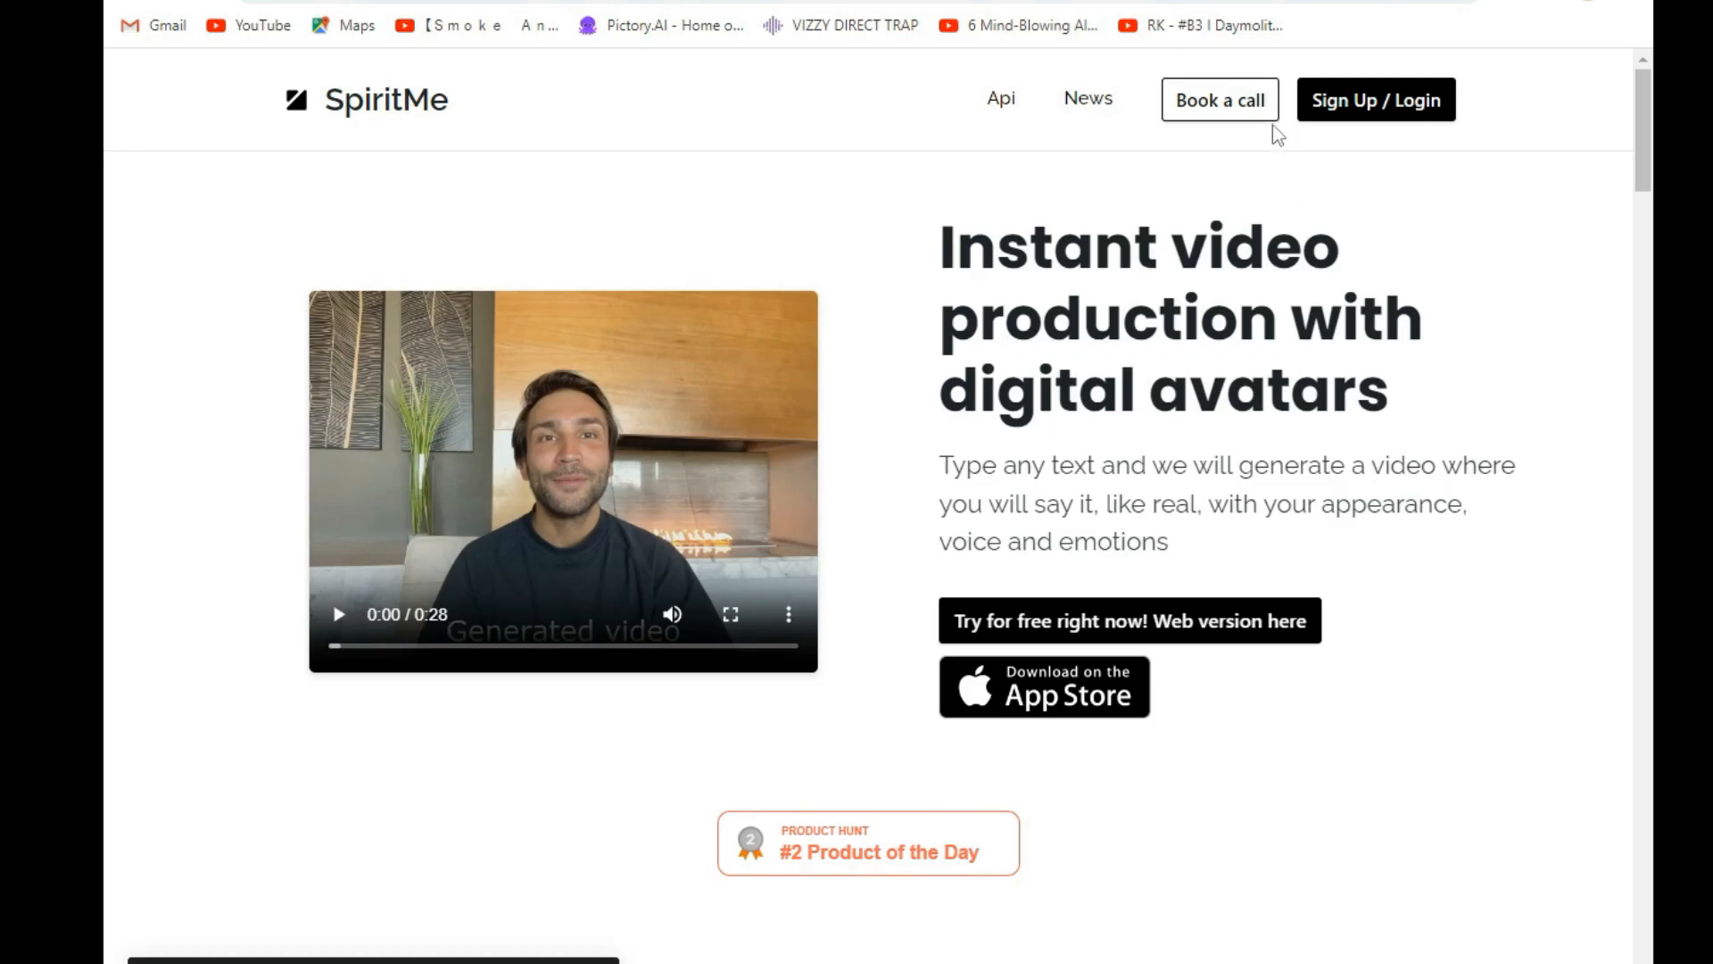
# Switch to SpiritMe and set the new video's speech language to Hindi
pyautogui.scroll(-15, 1655, 143)
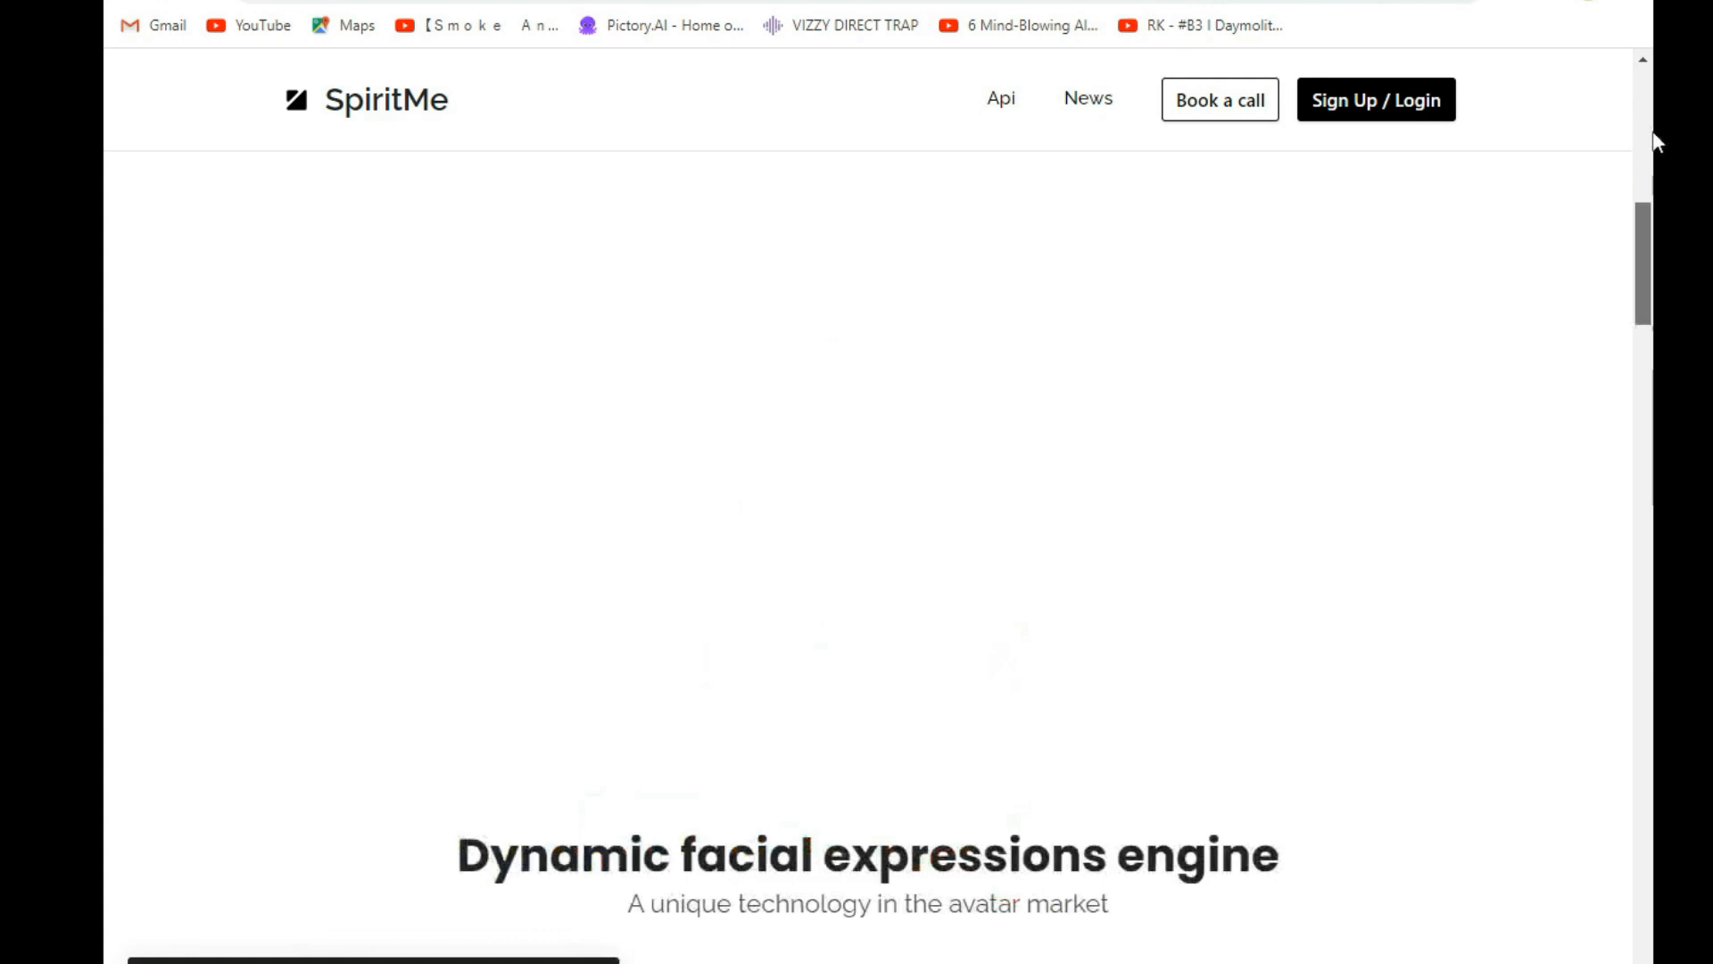
pyautogui.moveTo(1654, 133); pyautogui.dragTo(1653, 19)
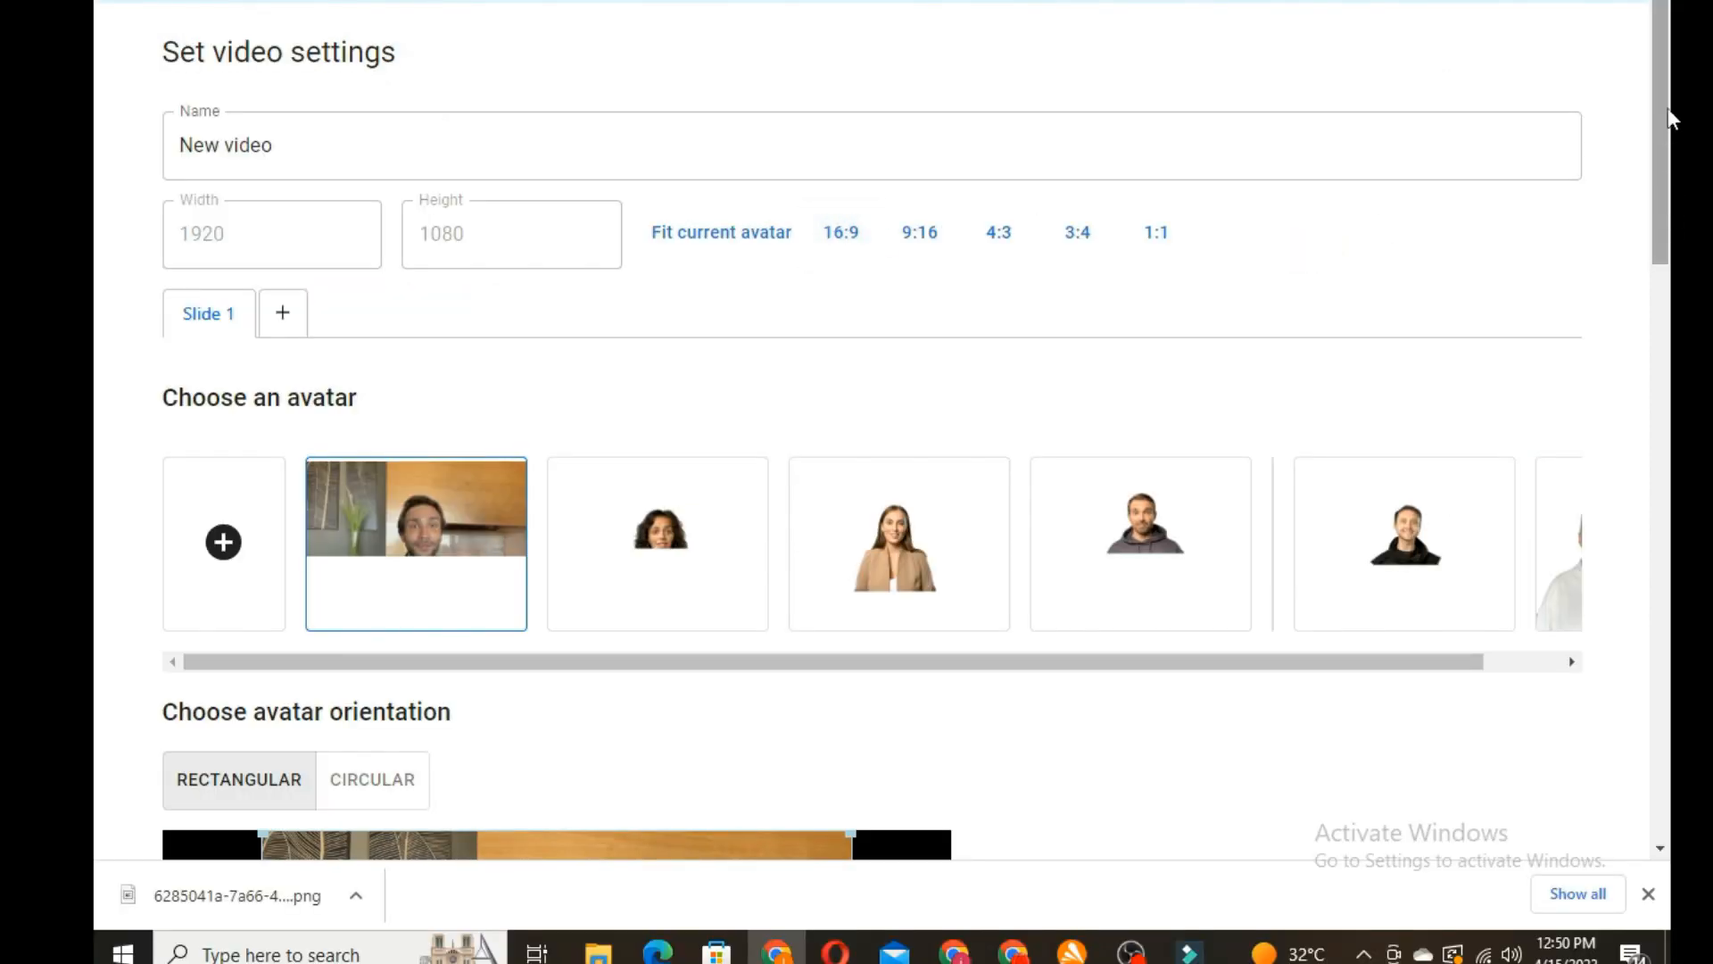
pyautogui.scroll(-3, 1668, 187)
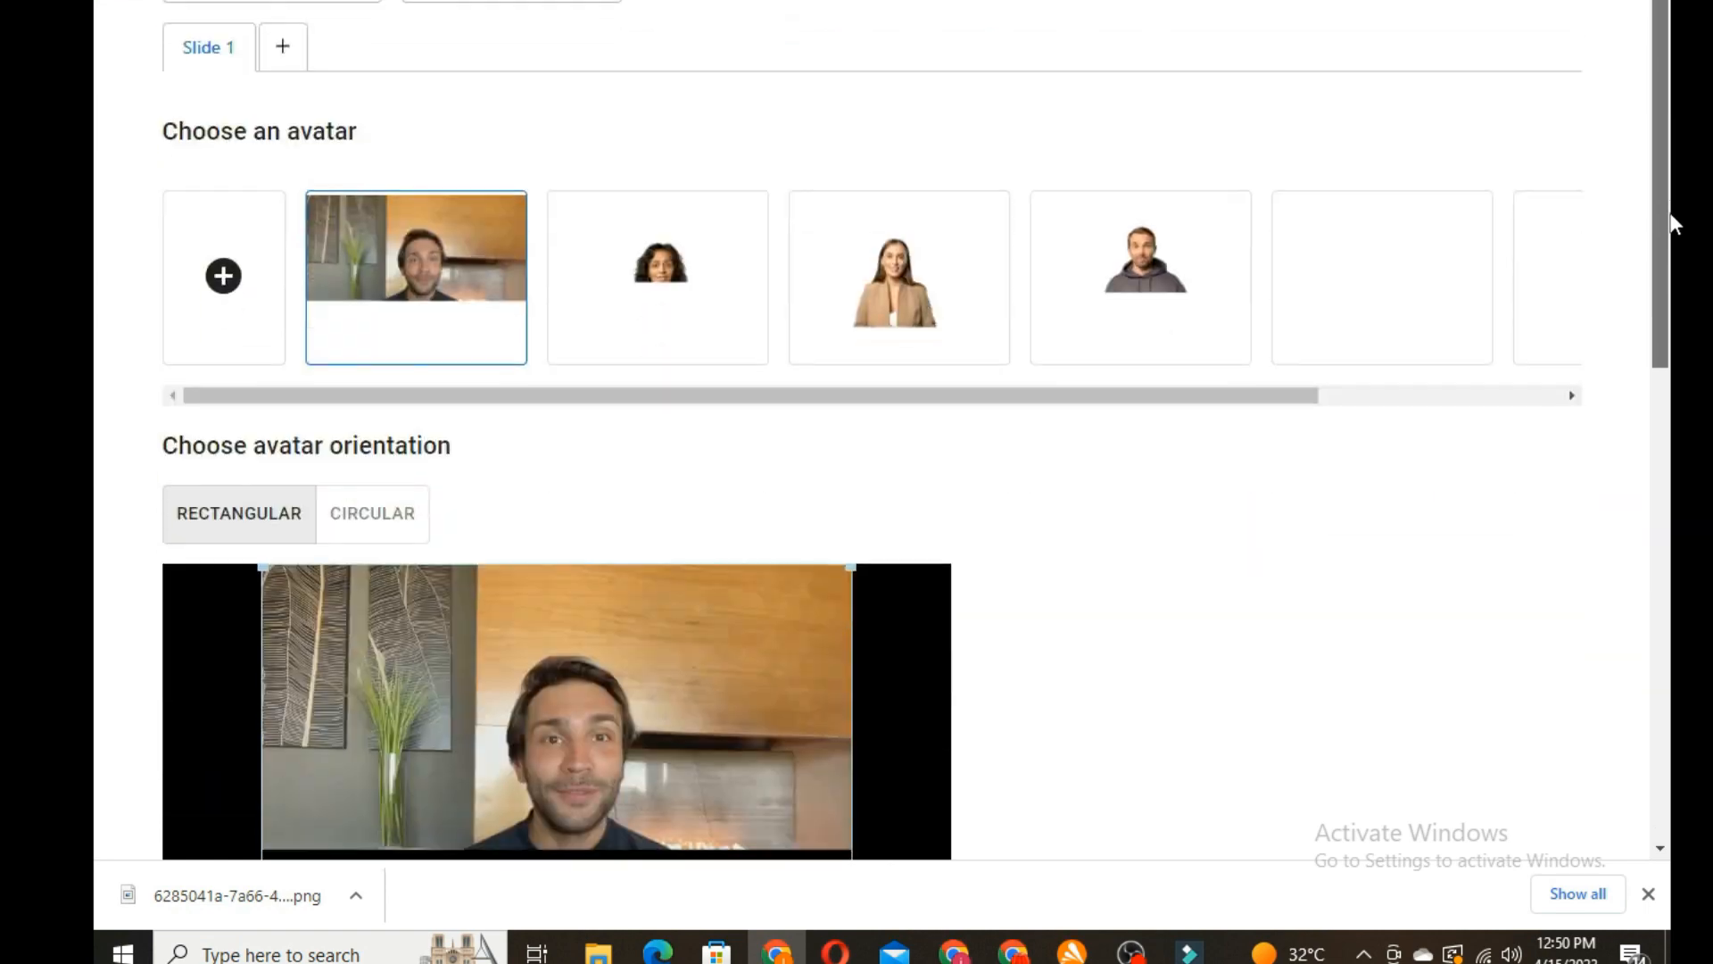
pyautogui.moveTo(1665, 178); pyautogui.dragTo(1675, 589)
pyautogui.scroll(-1, 1675, 589)
pyautogui.click(482, 318)
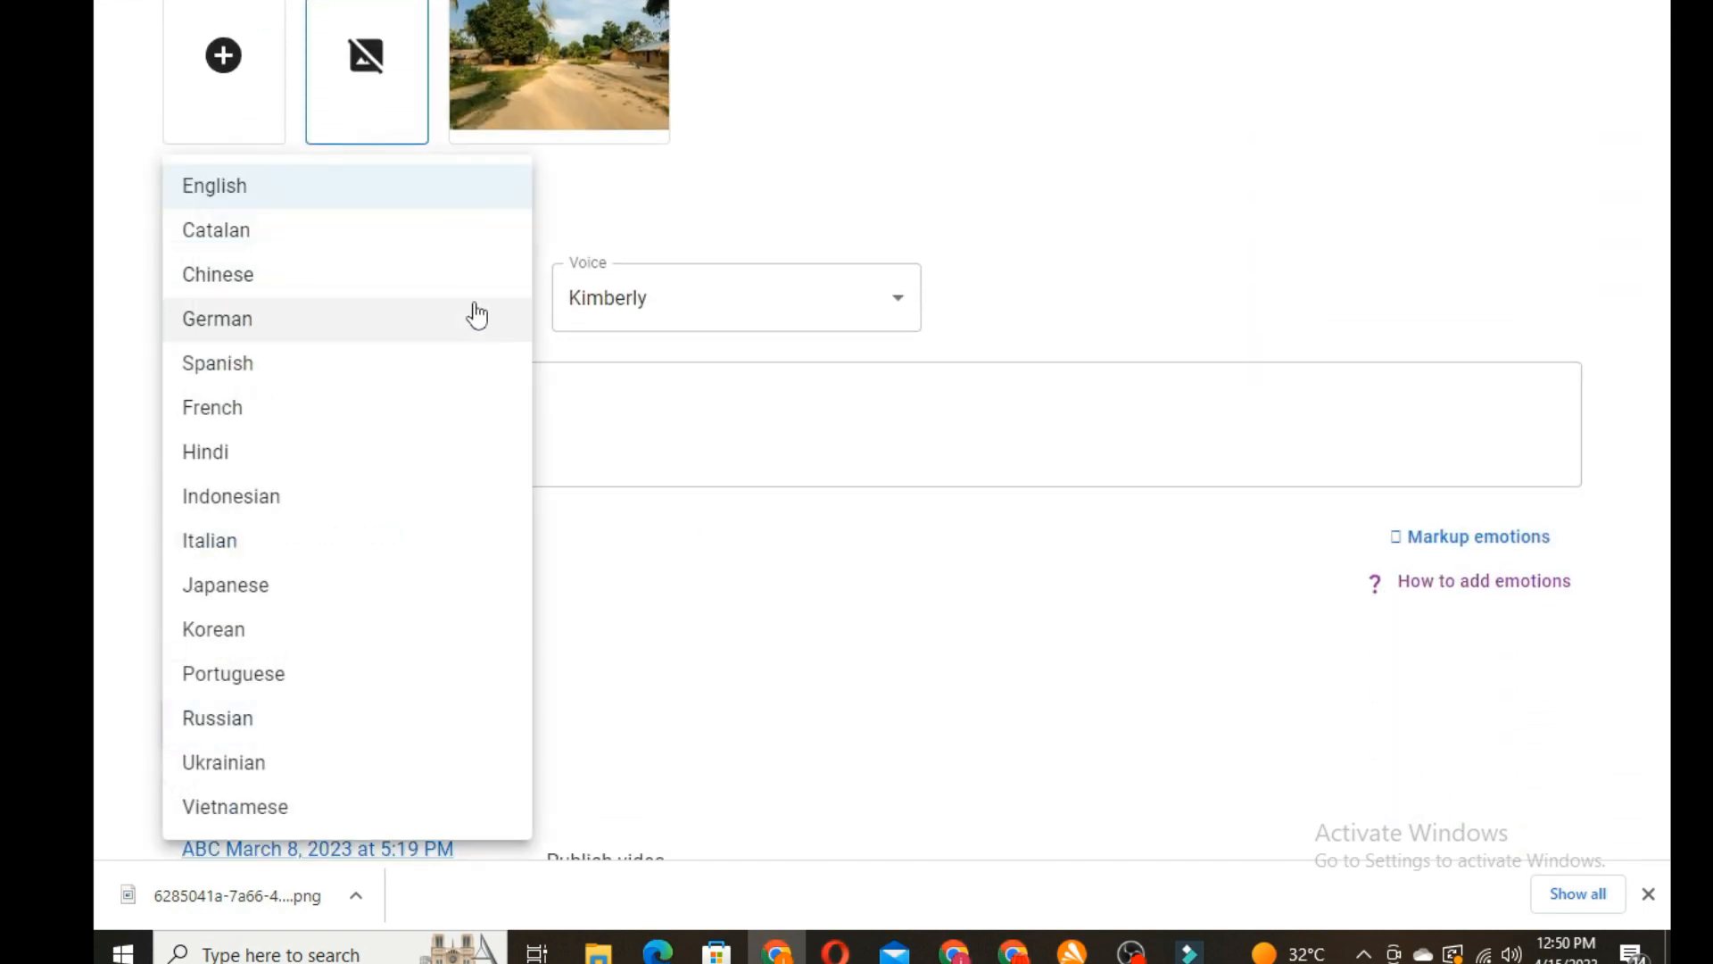
pyautogui.click(223, 455)
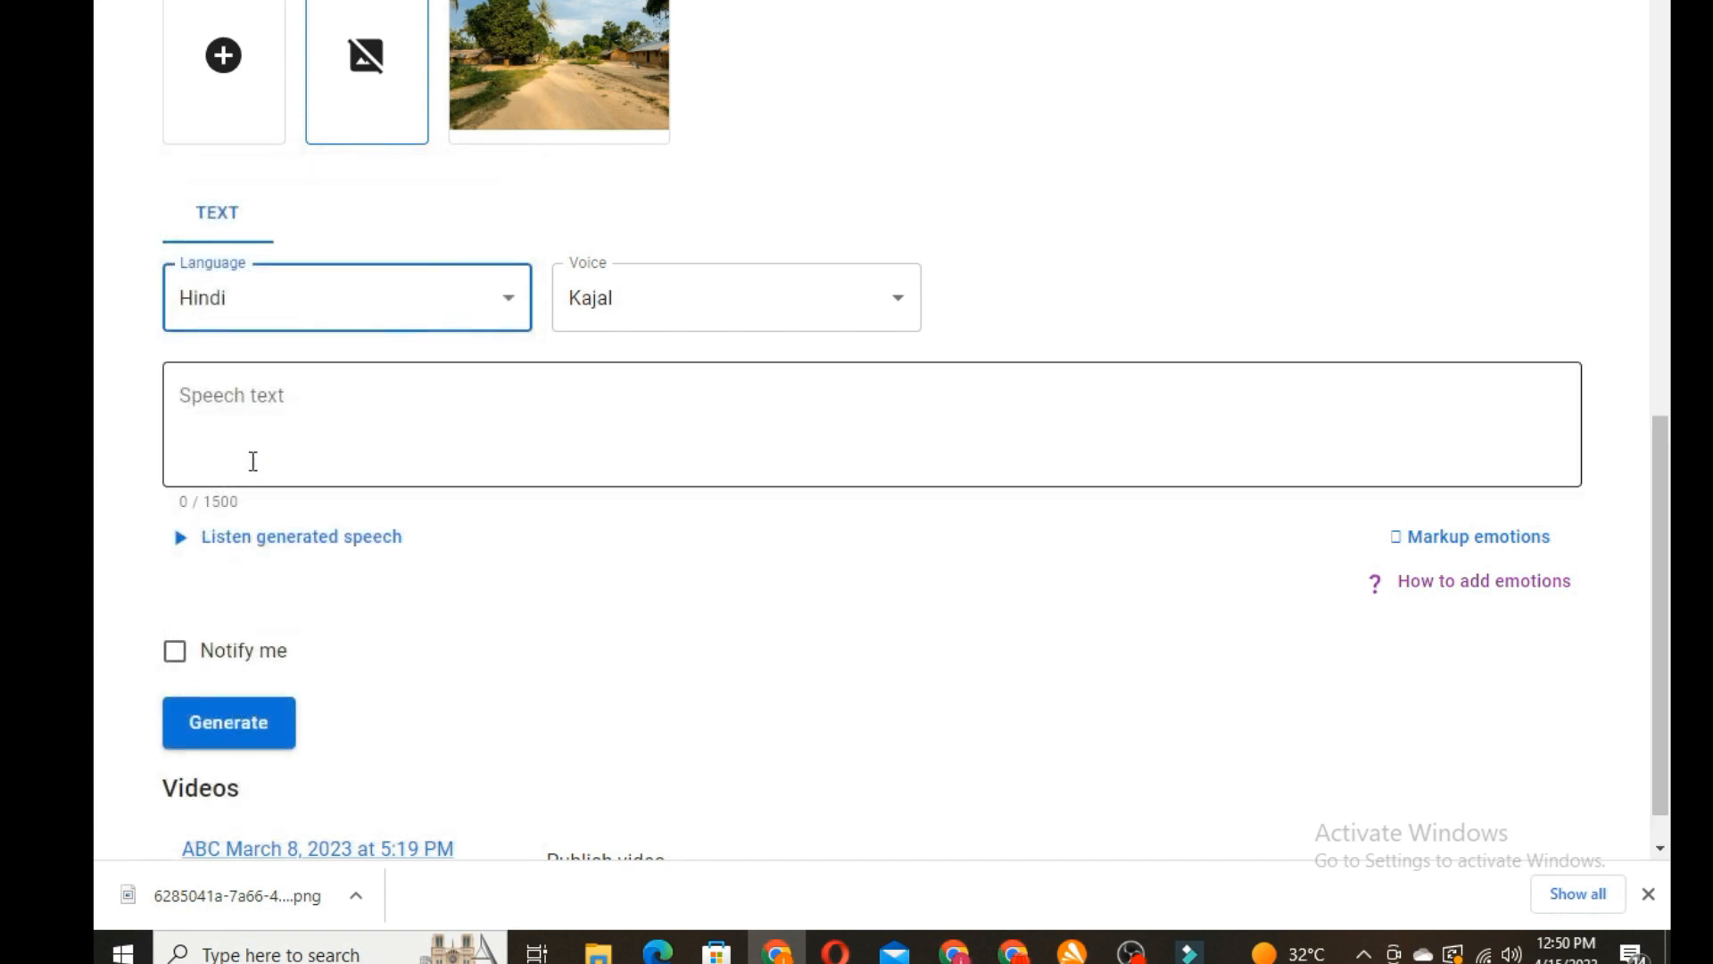
# Enter "Namshkaar mere tamaam dosto ko" as the avatar's speech text
pyautogui.click(304, 429)
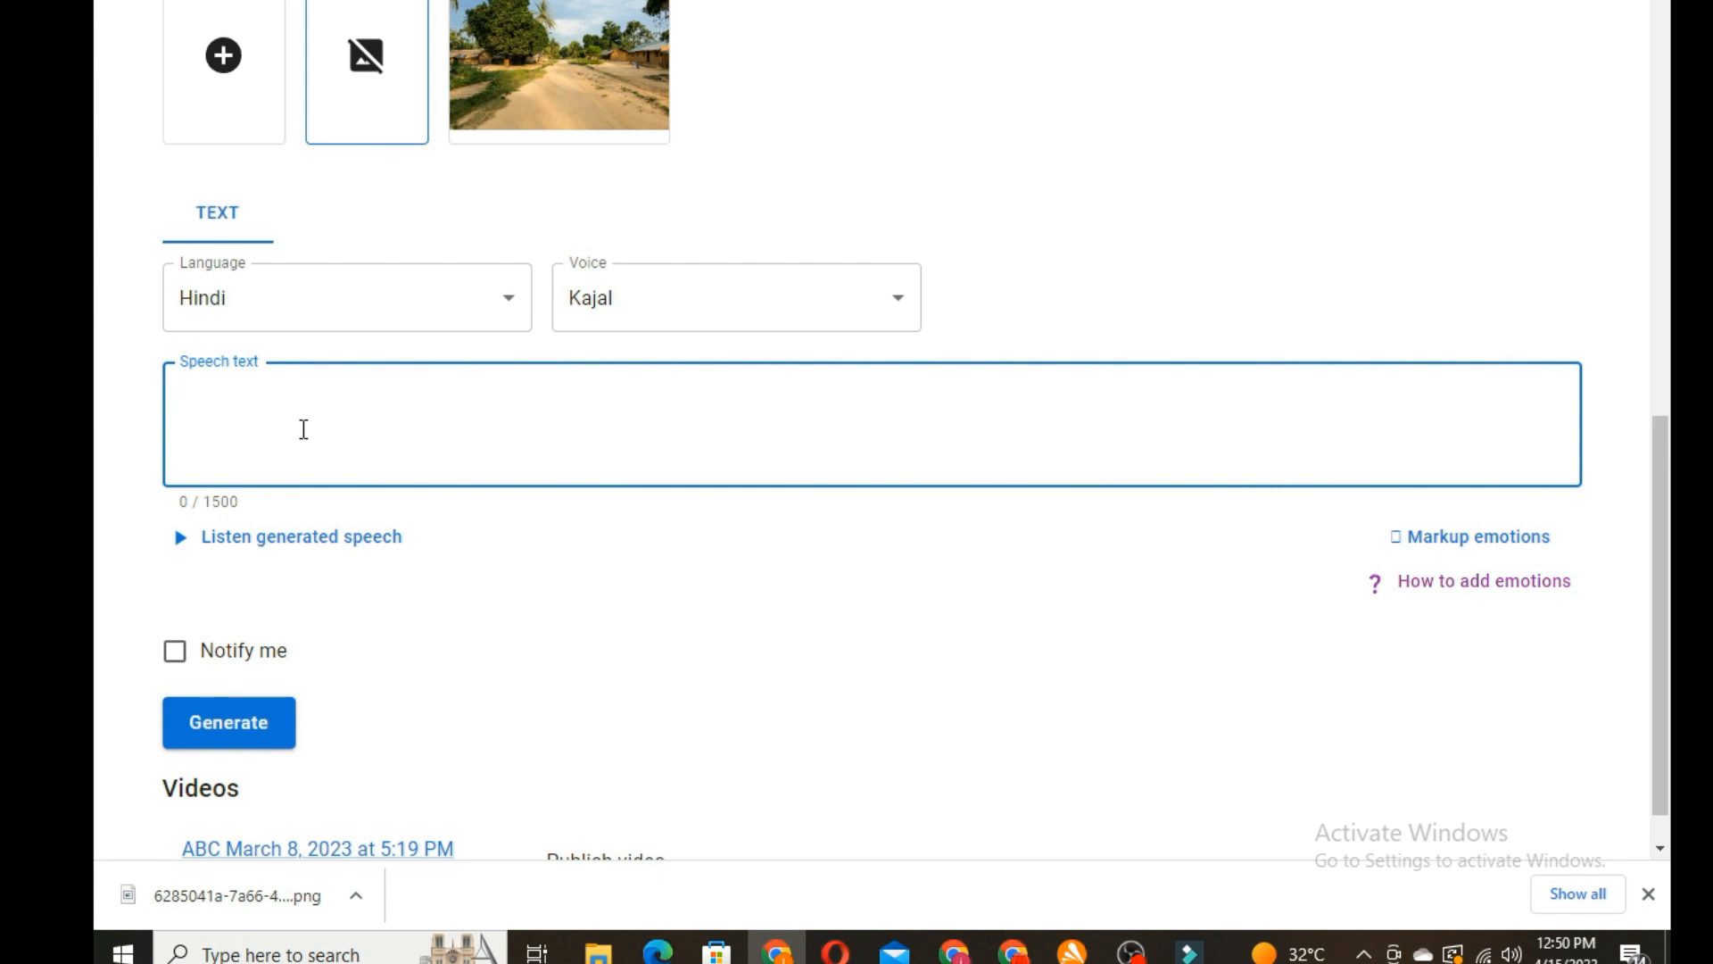
pyautogui.write('Namshkaar ')
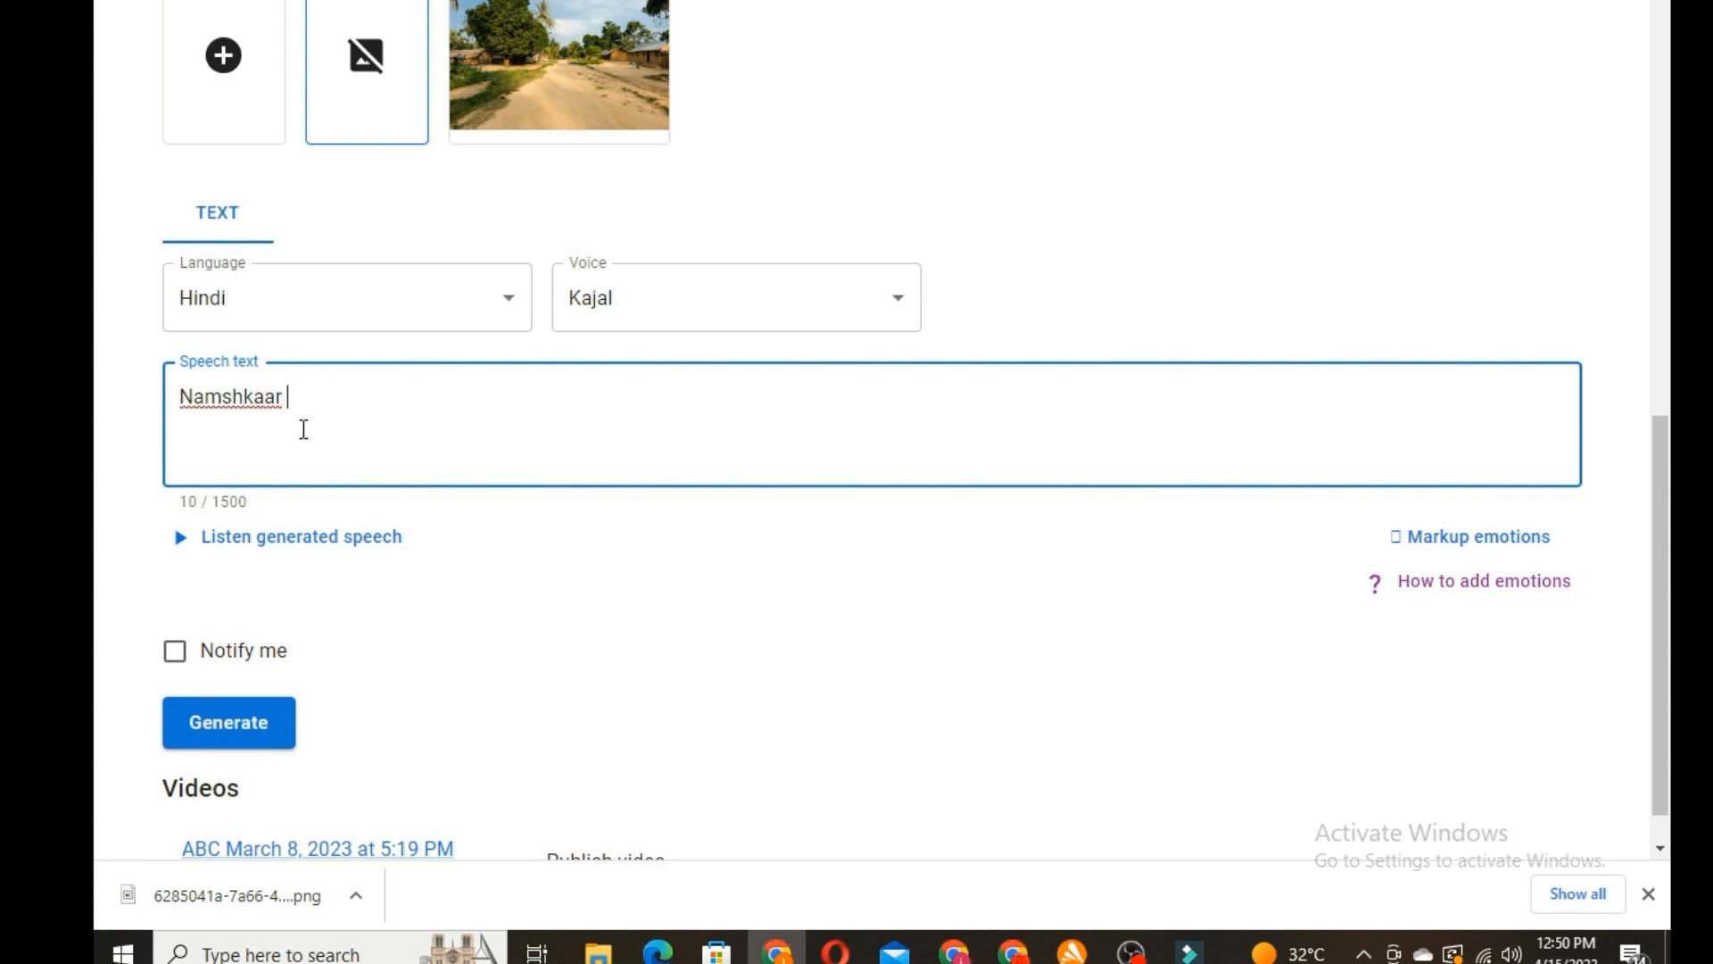
pyautogui.write('mere tamaam ')
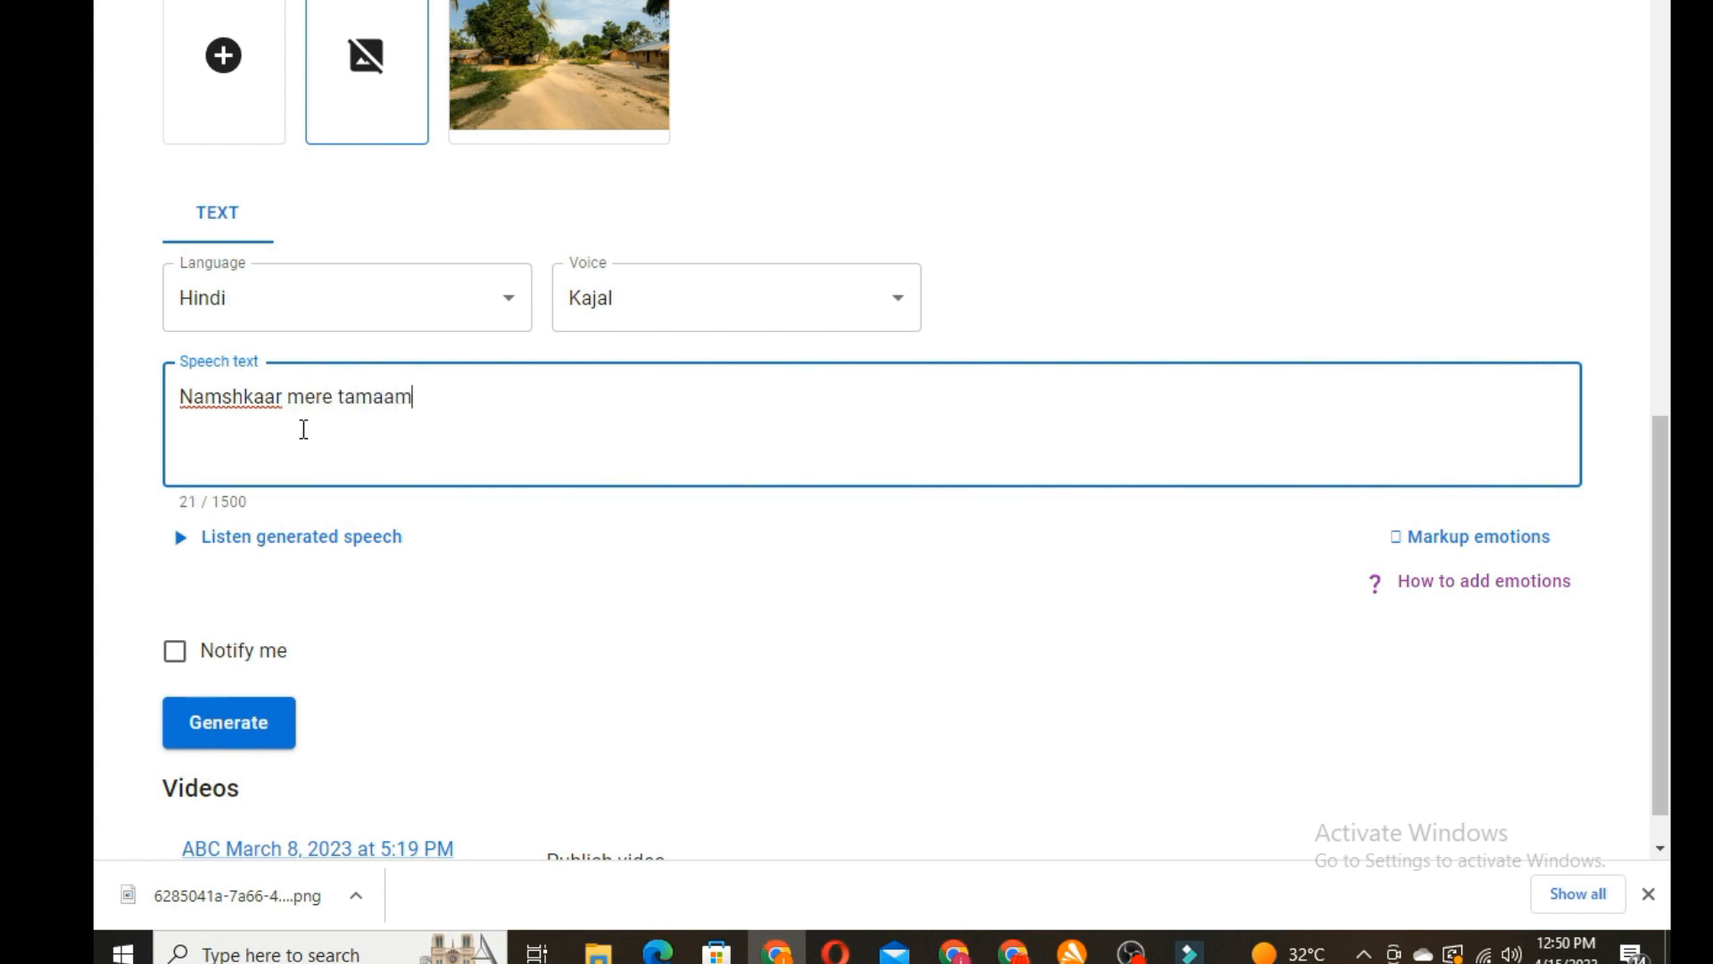
pyautogui.write('yotube')
pyautogui.press('BackSpace')
pyautogui.press('BackSpace')
pyautogui.press('BackSpace')
pyautogui.write('osto ko')
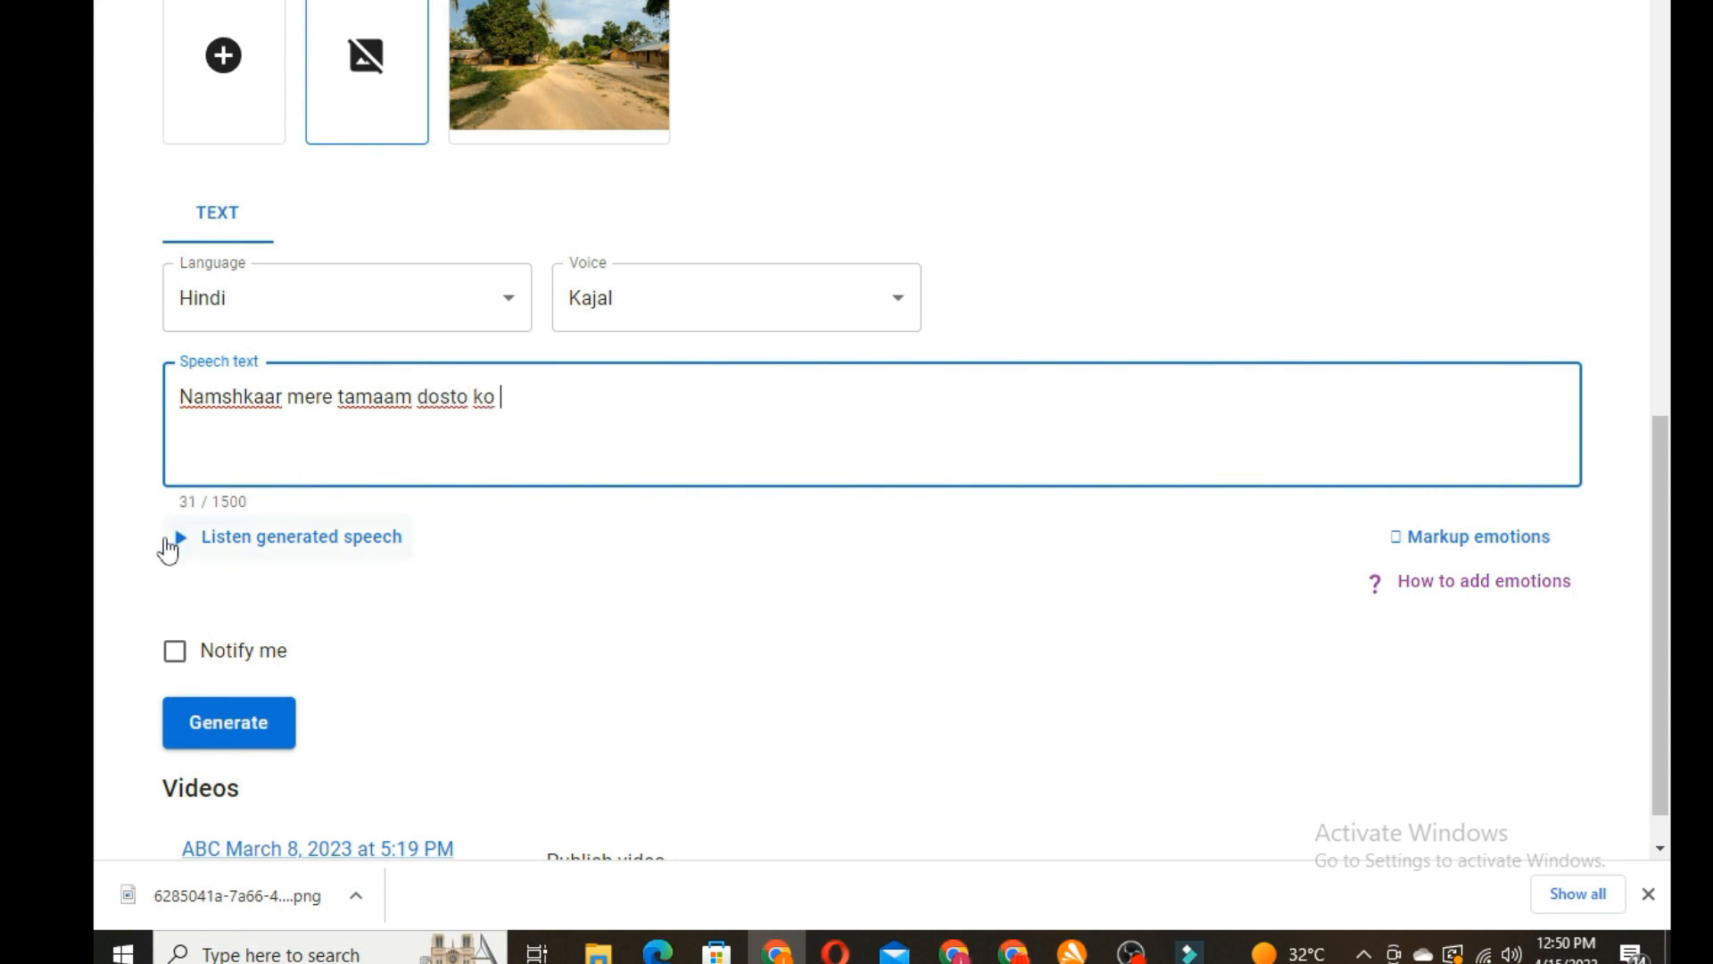
# Listen to the generated Hindi speech, add extra "aa" letters inside "Namshkaar" to adjust its pronunciation, and listen again
pyautogui.click(183, 542)
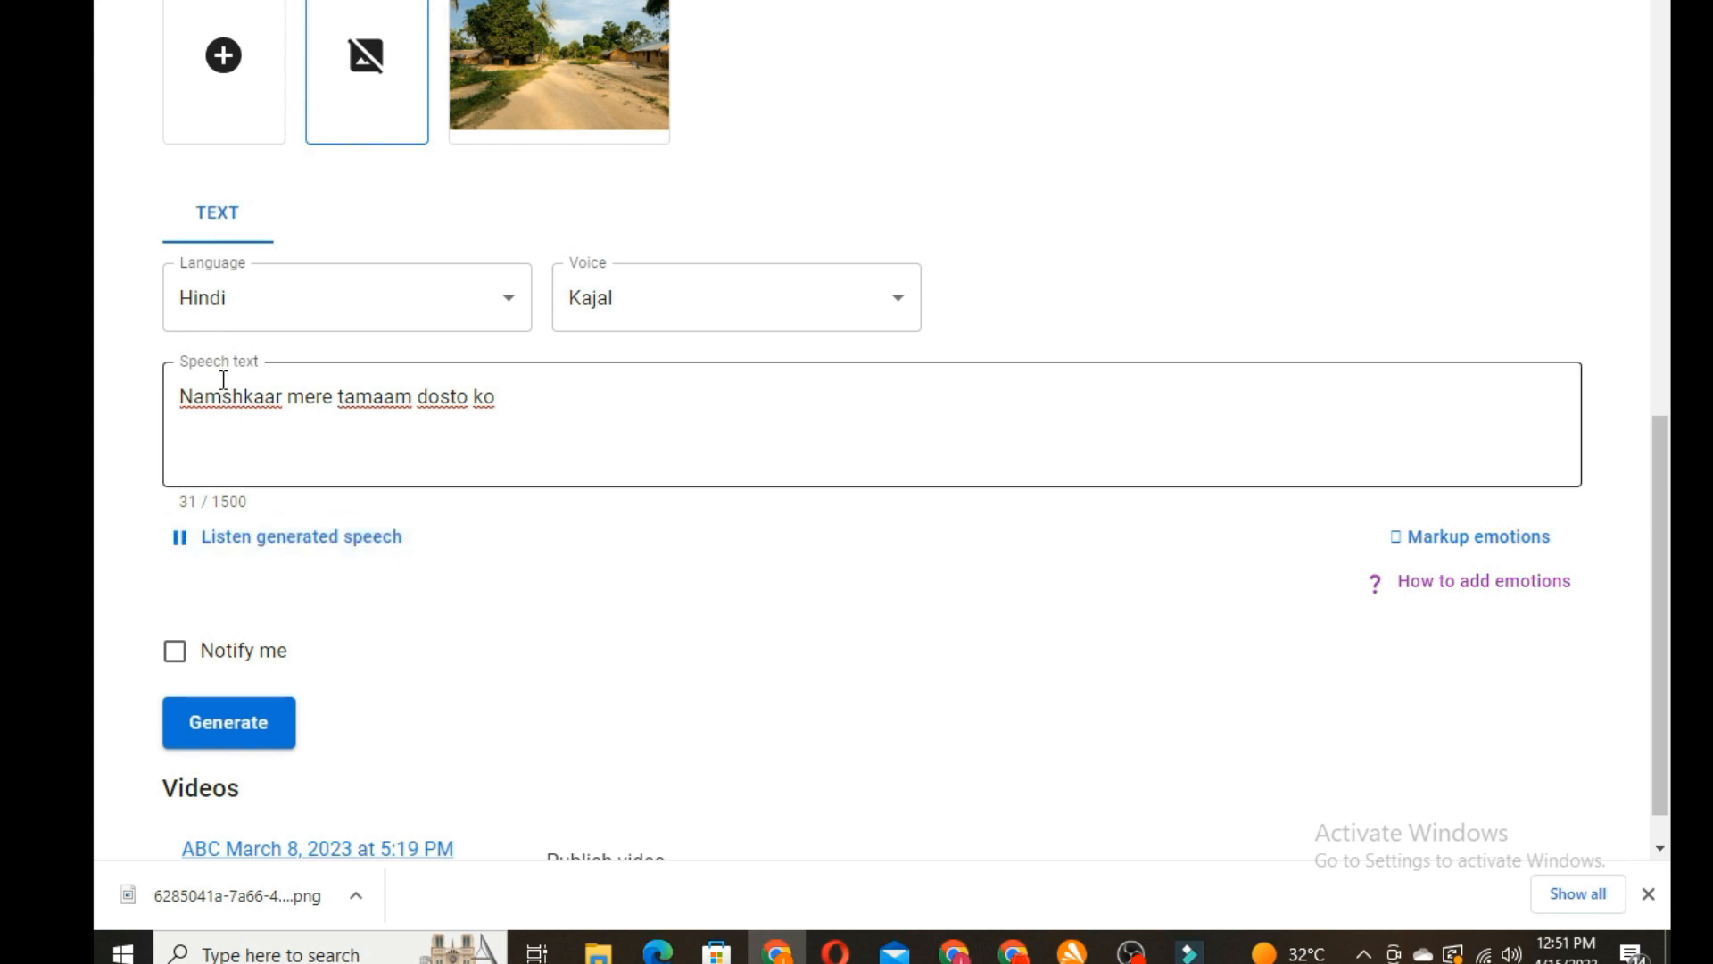
pyautogui.click(268, 402)
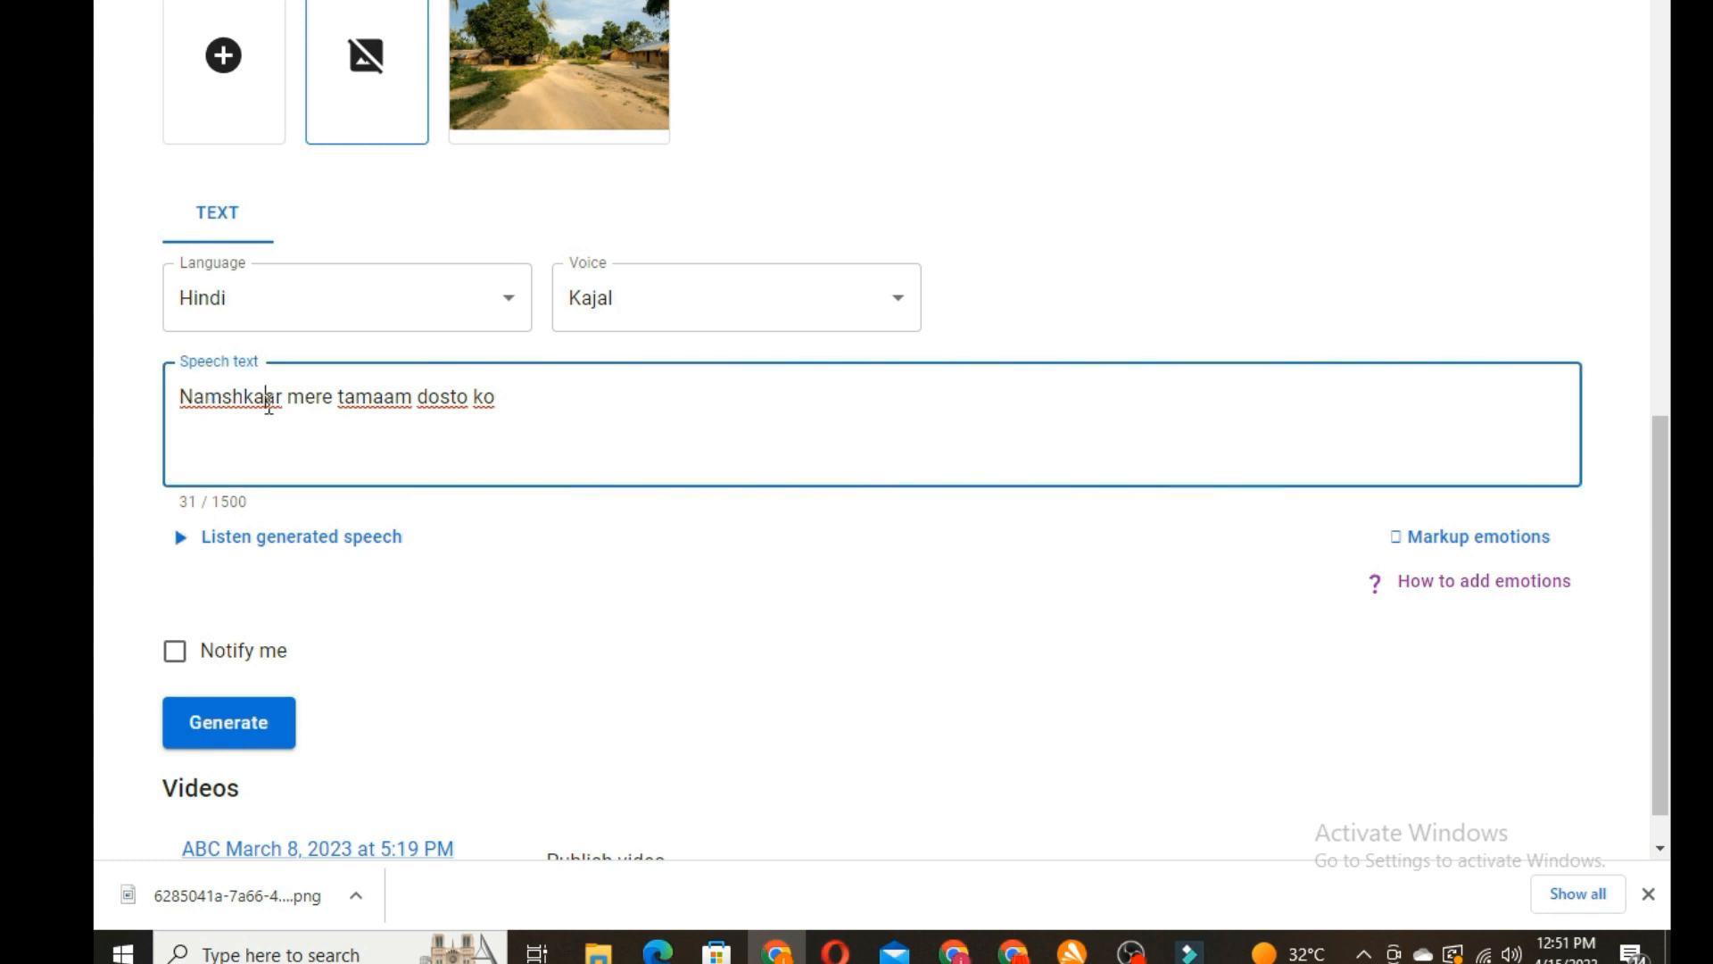
pyautogui.write('aa')
pyautogui.click(180, 539)
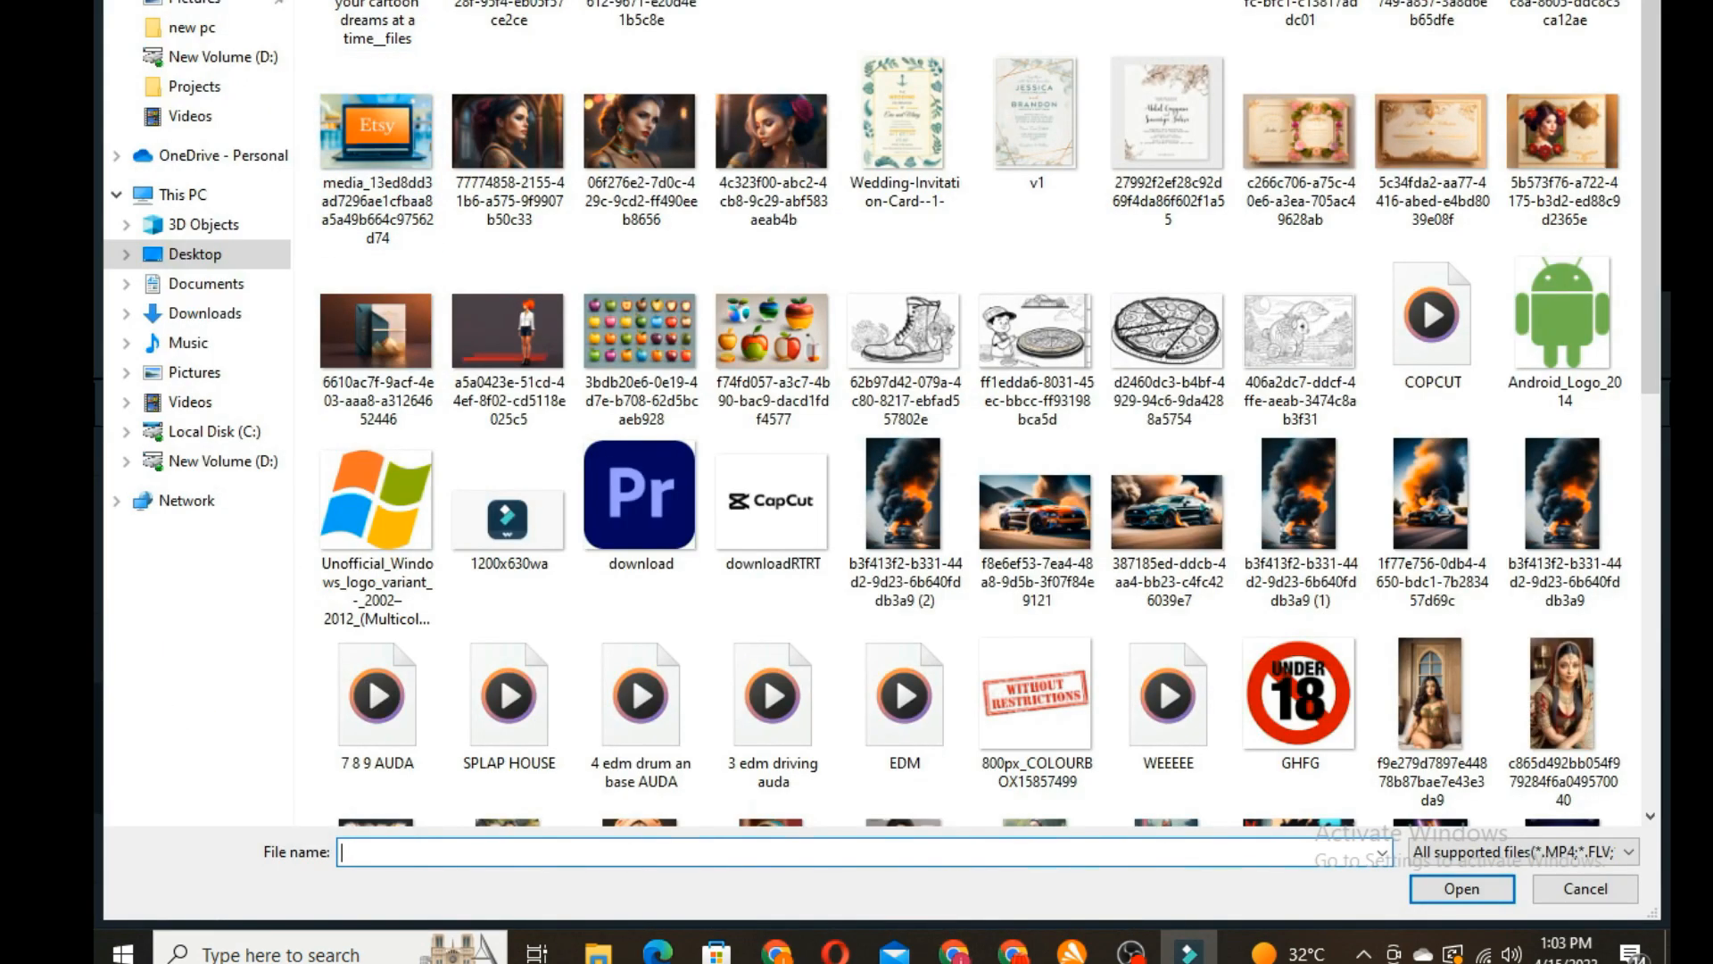
# Switch to Filmora, import the SpiritMe avatar video from the new pc folder, and detach its audio so only the sound is kept
pyautogui.click(191, 27)
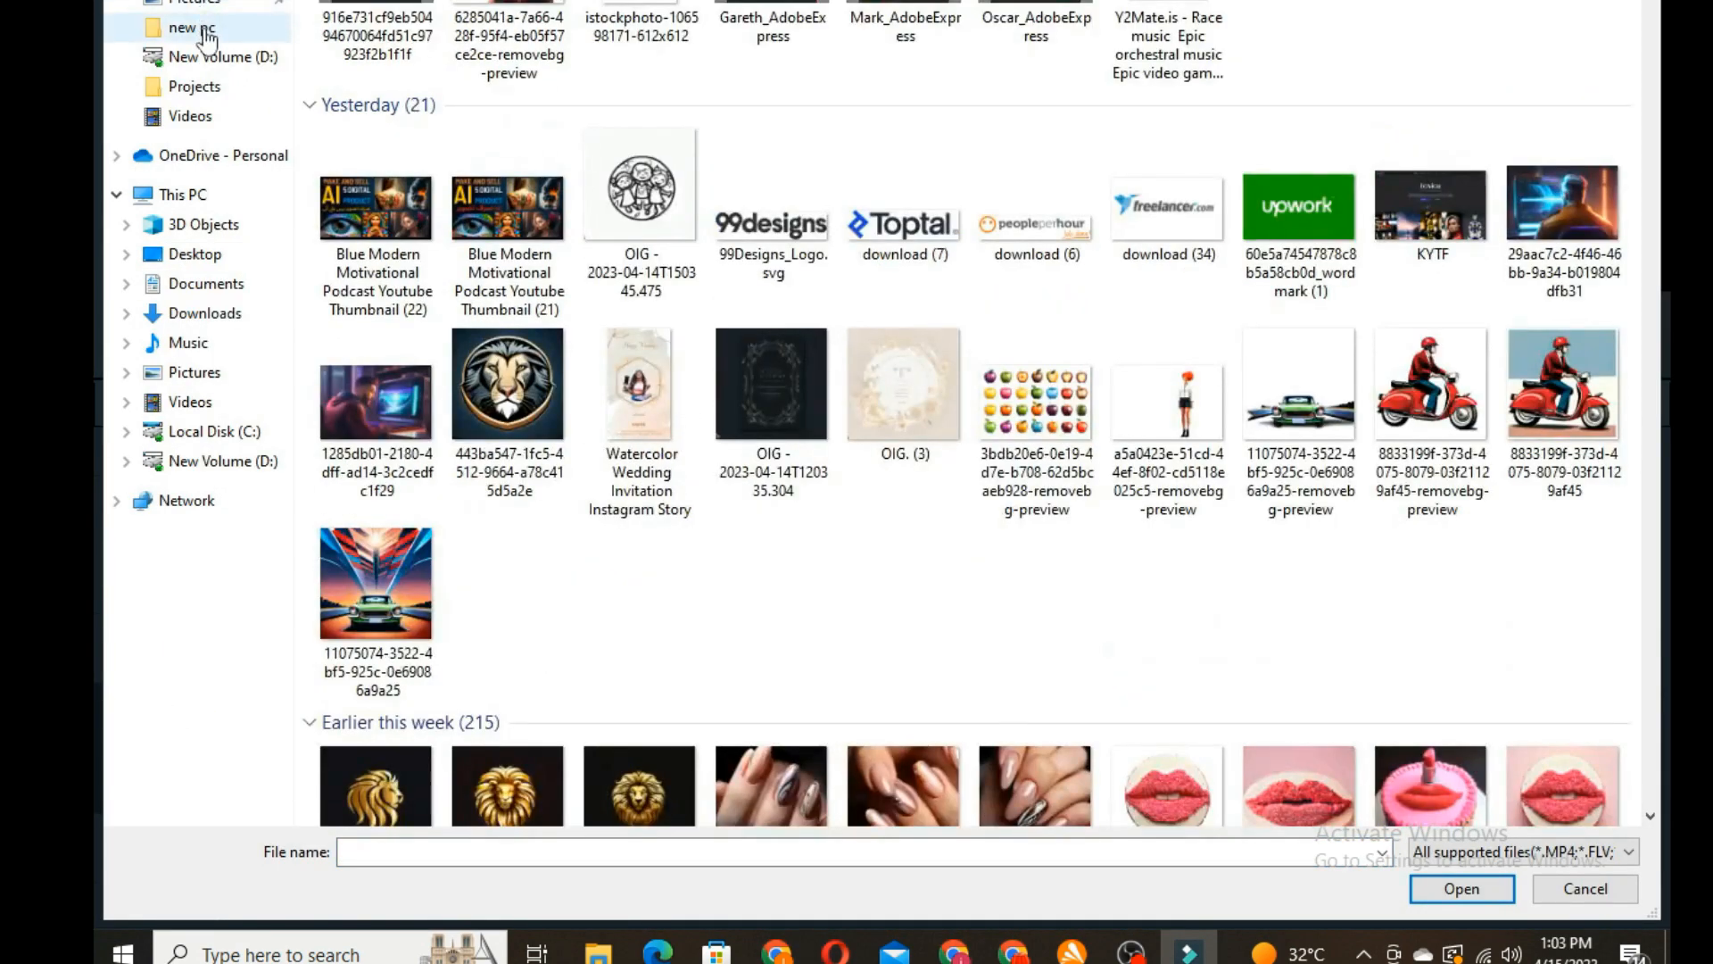
pyautogui.doubleClick(377, 32)
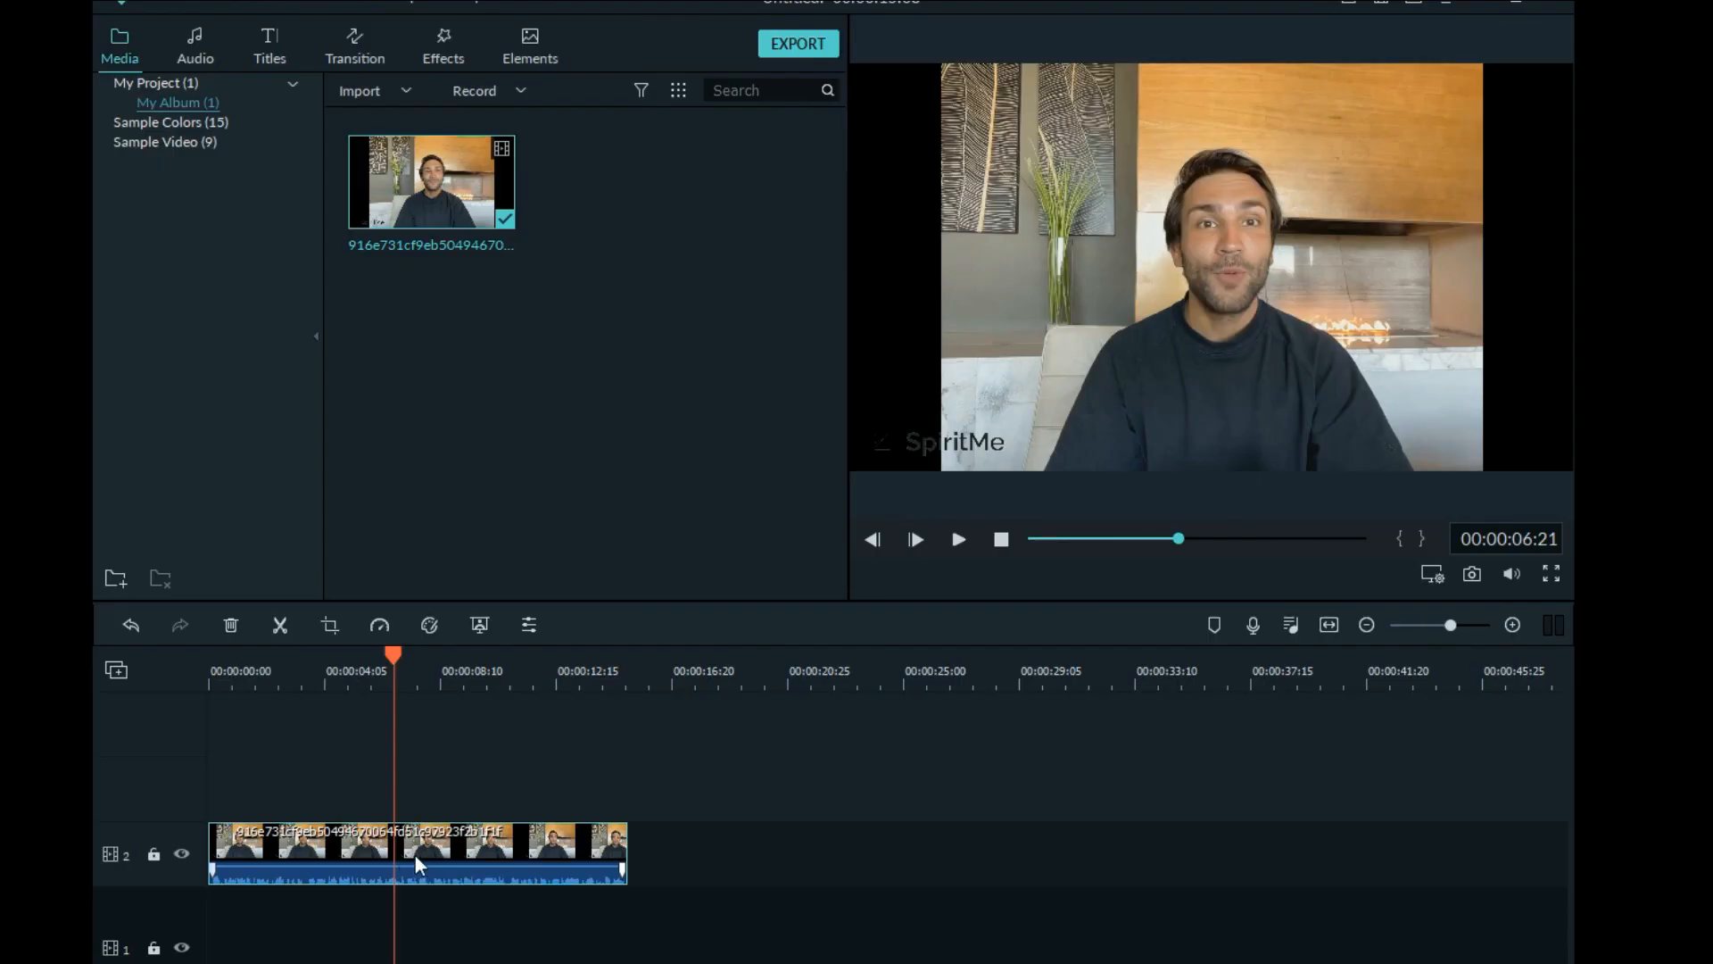
pyautogui.rightClick(414, 855)
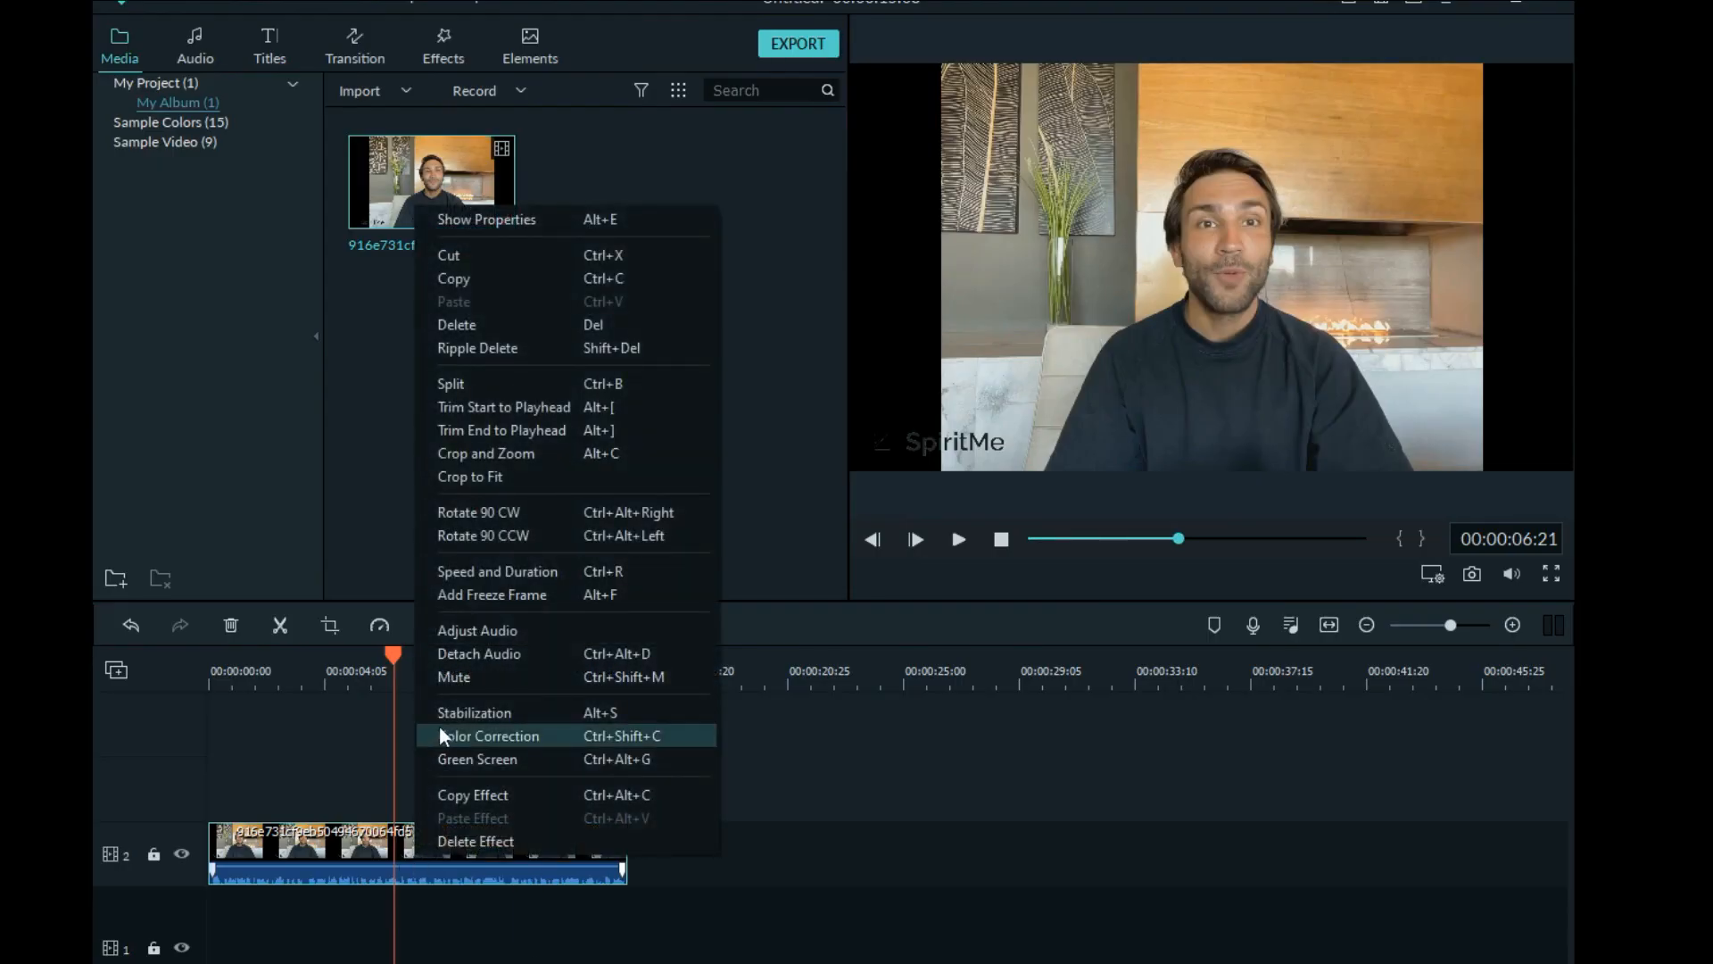
pyautogui.click(475, 656)
pyautogui.press('Delete')
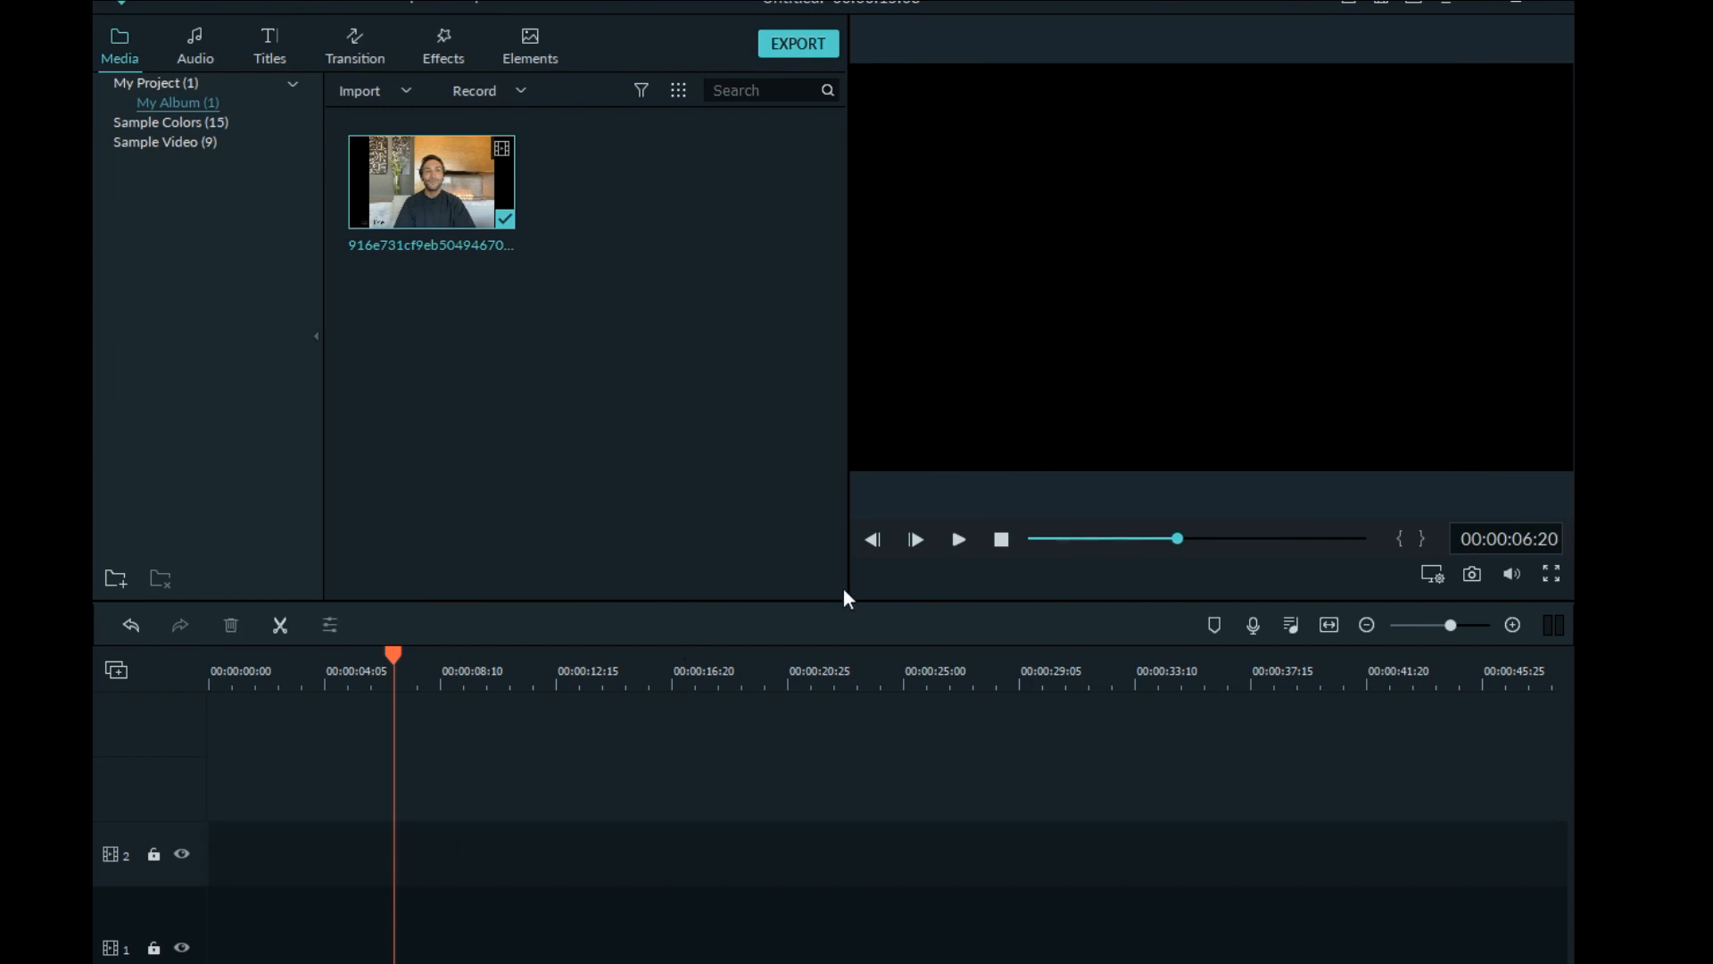
# Set up the export as an MP3 file and select its default name for replacement
pyautogui.click(787, 49)
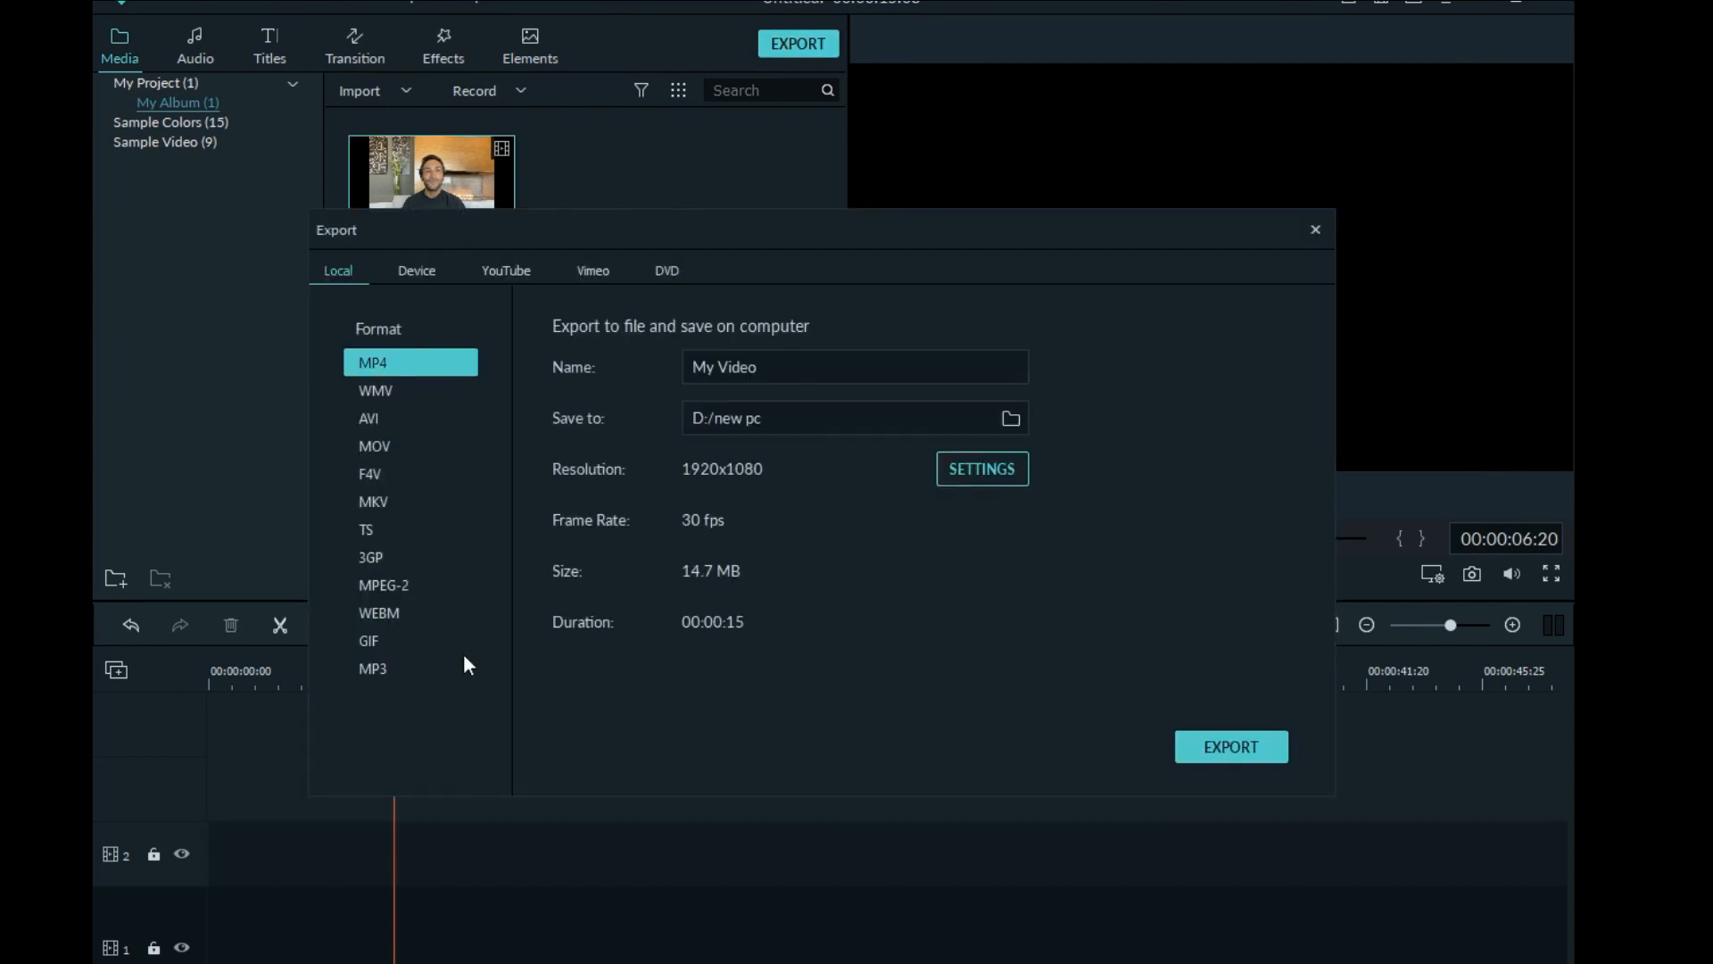
pyautogui.click(386, 673)
pyautogui.moveTo(825, 363); pyautogui.dragTo(547, 382)
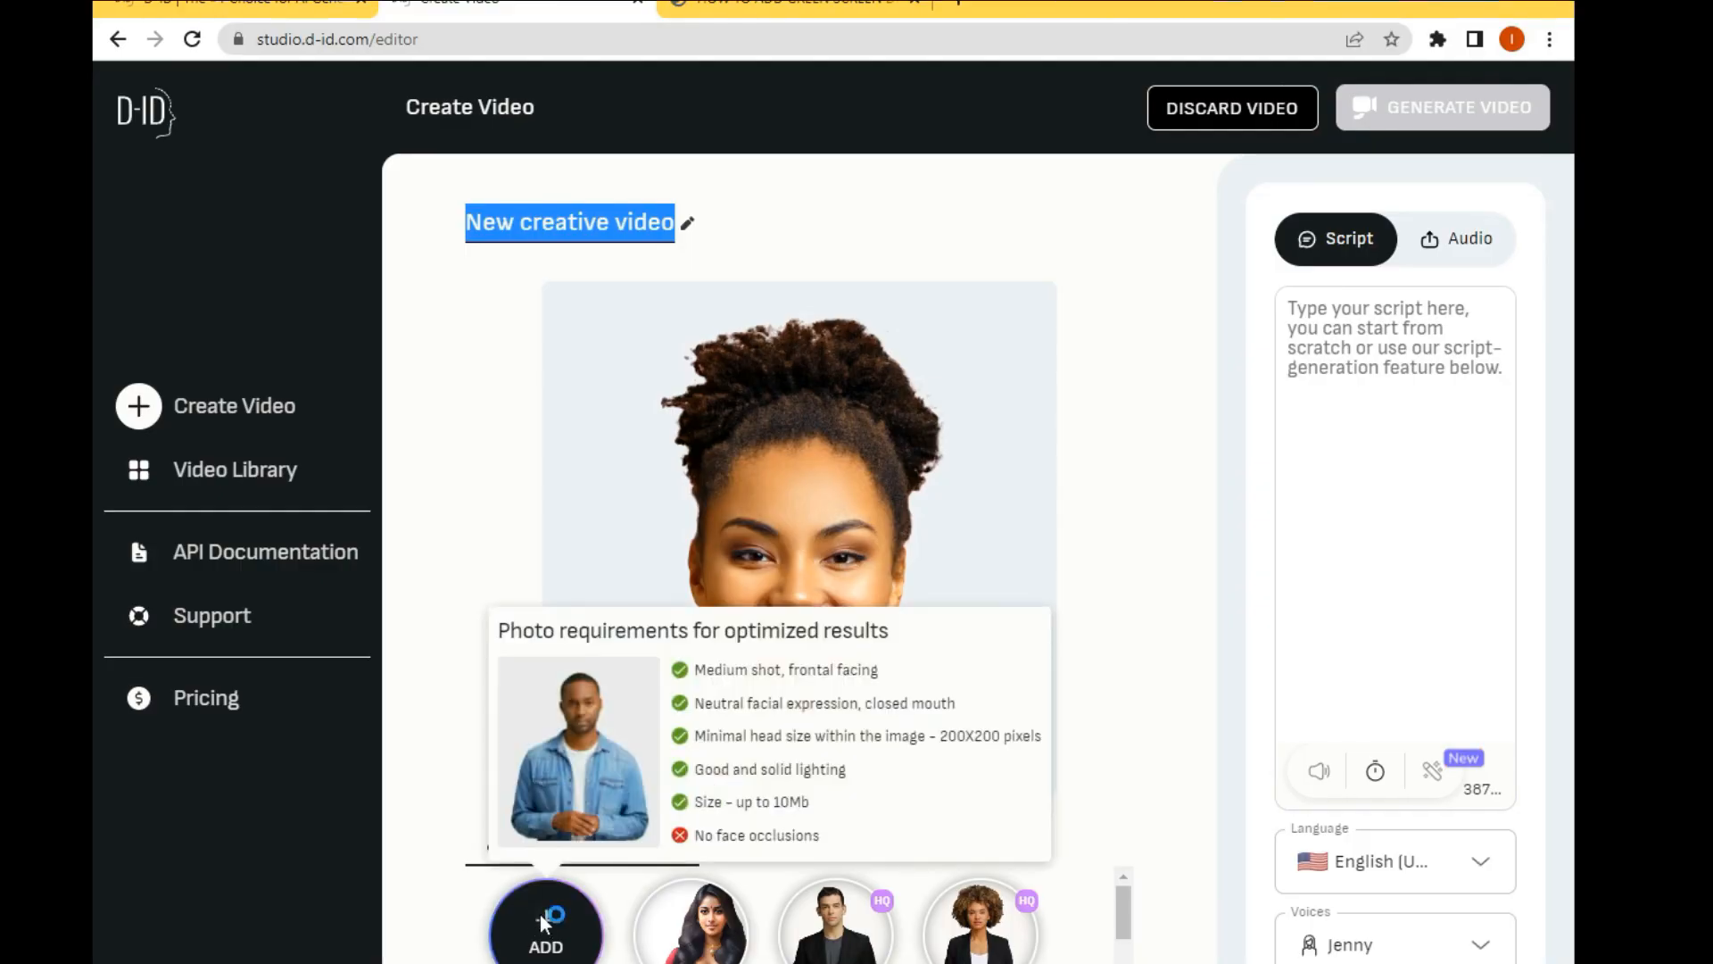
# Switch to D-ID, add the green-screen portrait from Downloads as presenter and upload the HINDI URDU audio file from the Desktop as its voice
pyautogui.click(542, 922)
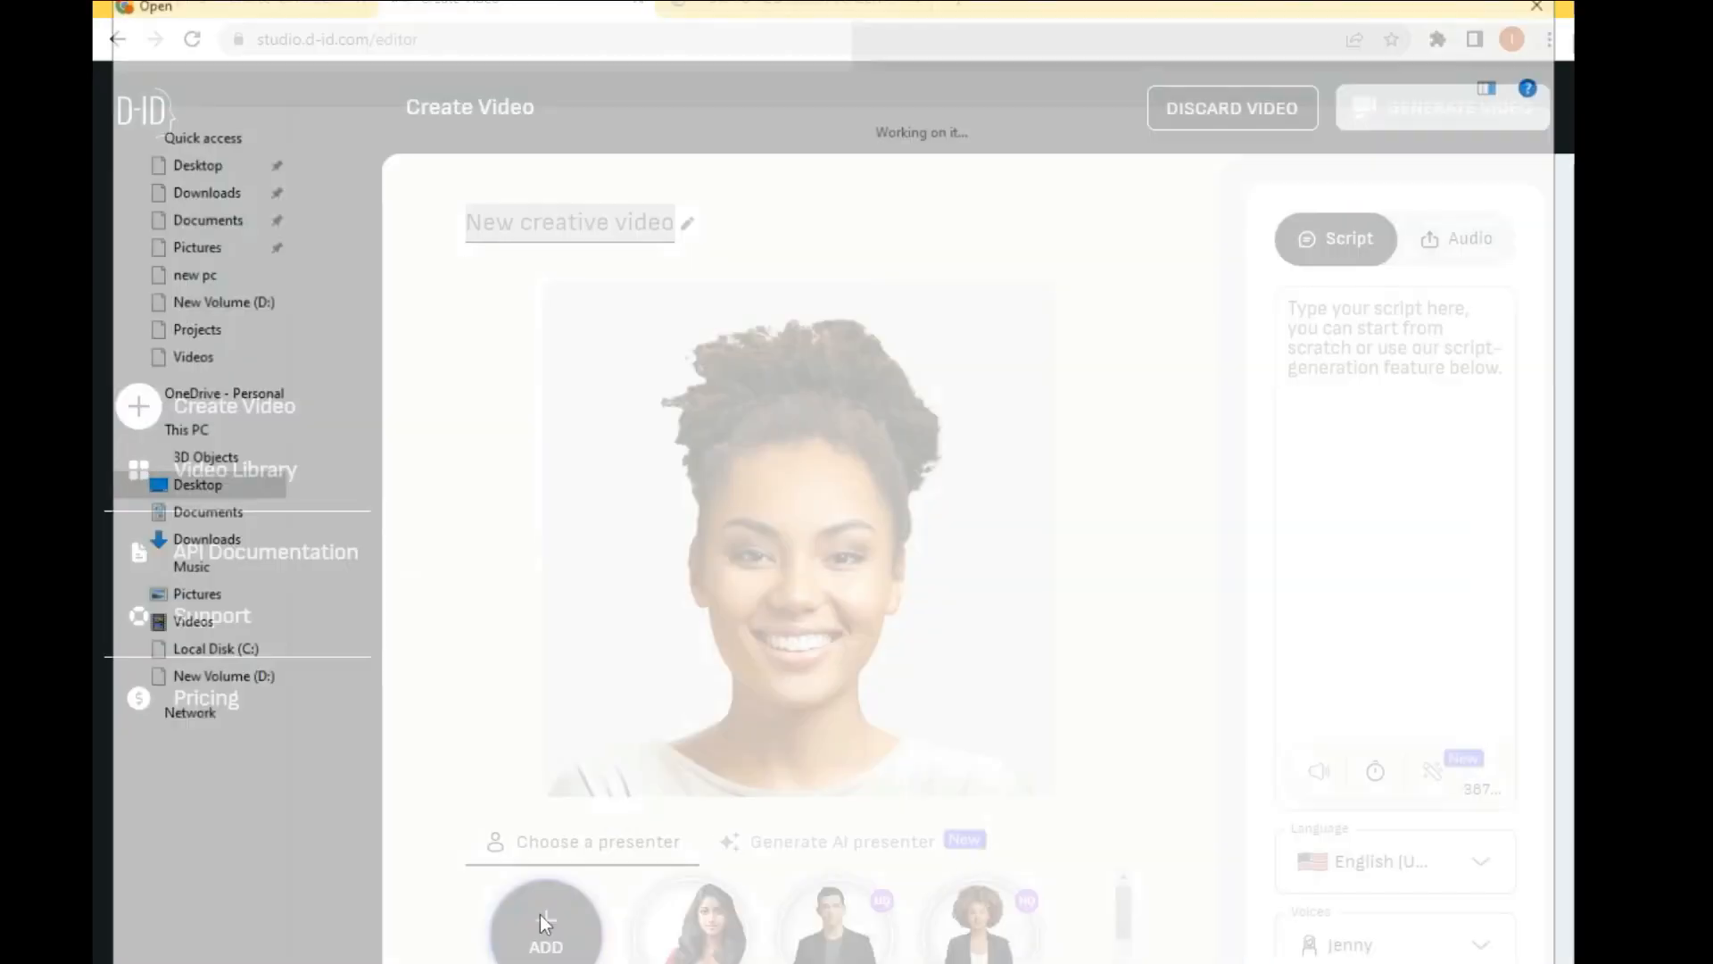
pyautogui.click(190, 186)
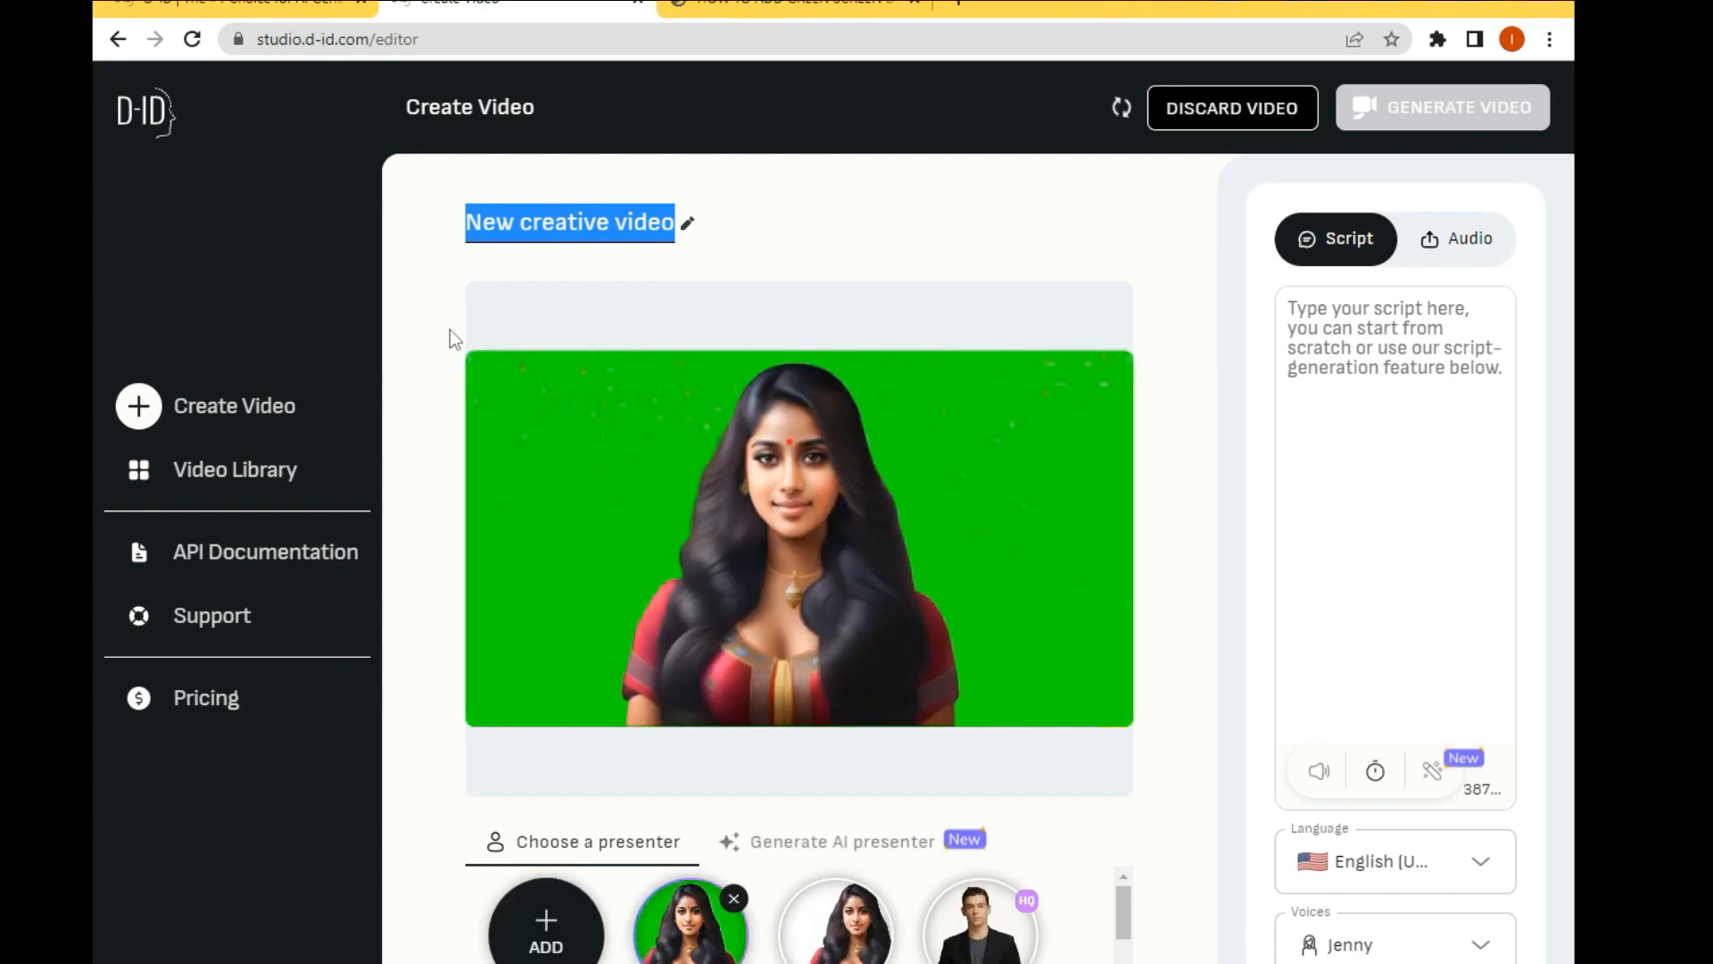
pyautogui.click(1429, 240)
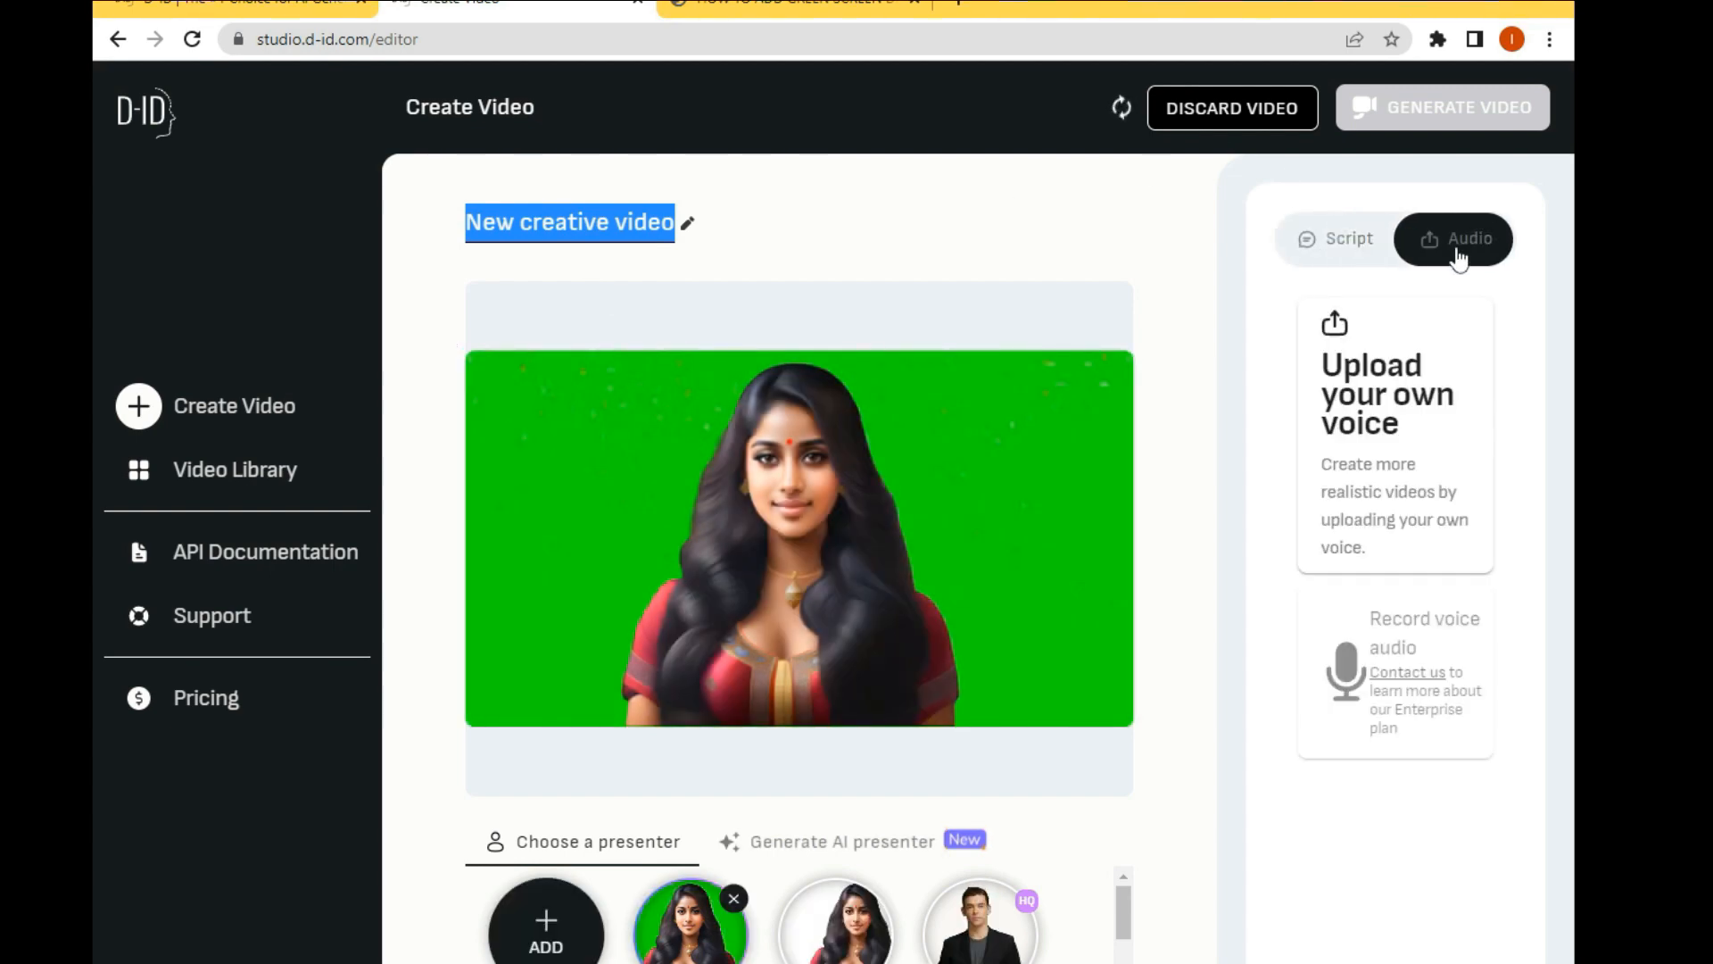
pyautogui.click(1371, 373)
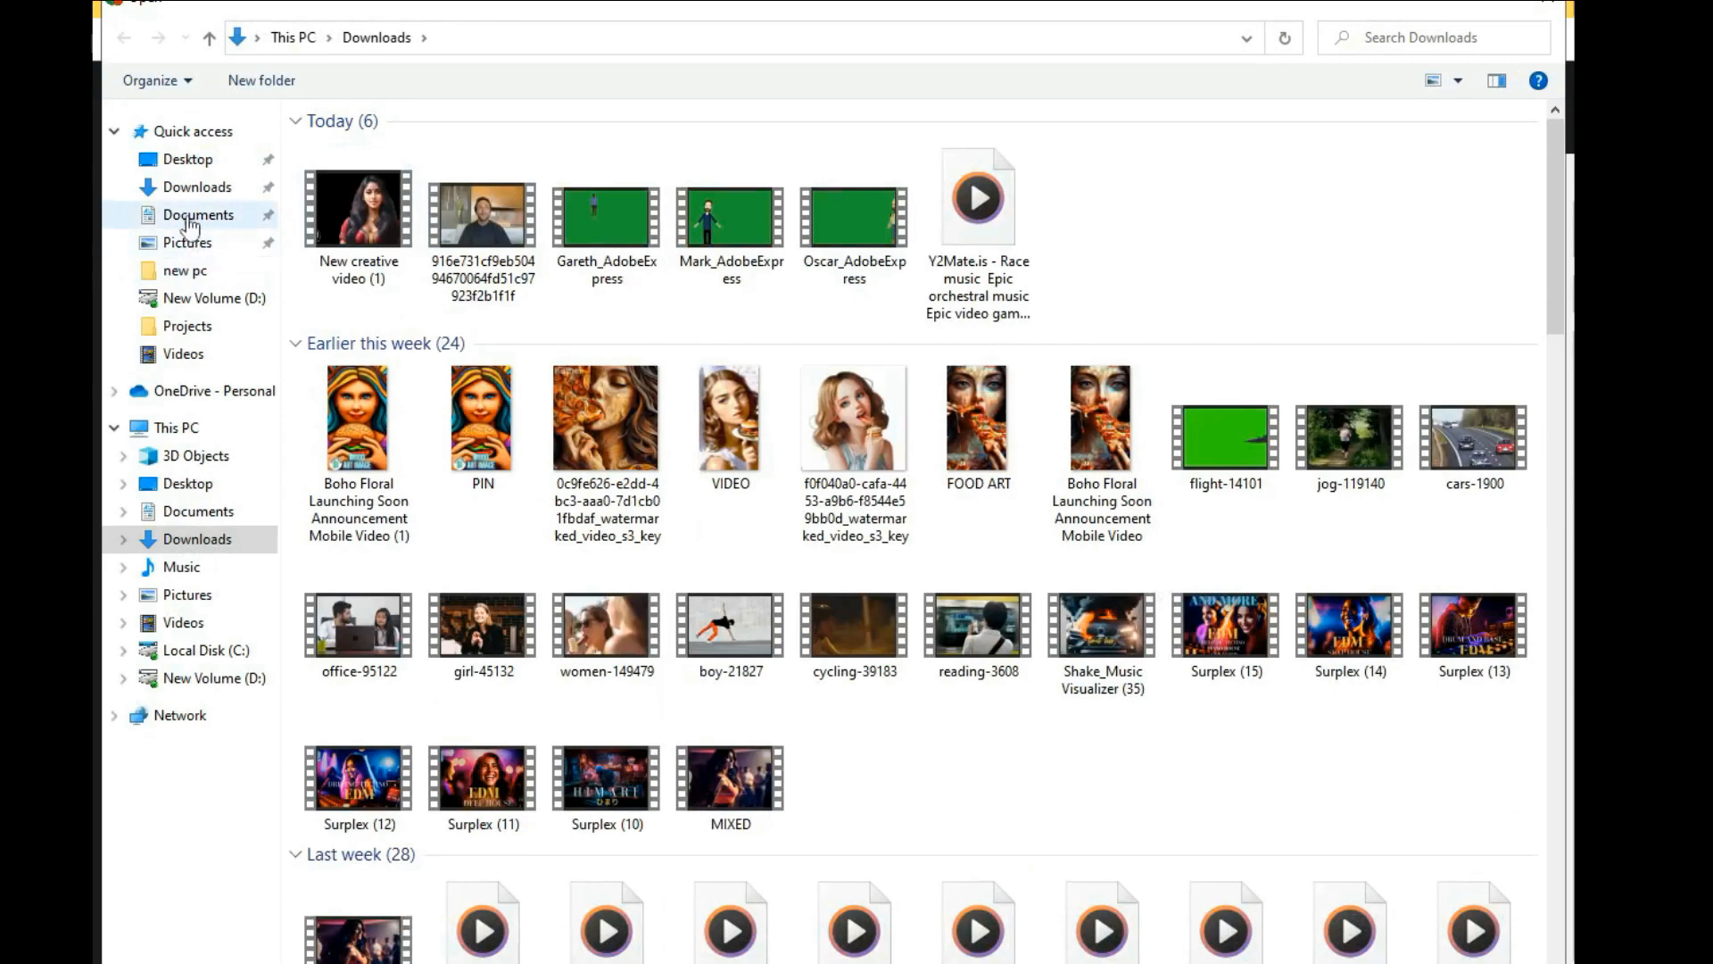
pyautogui.click(185, 162)
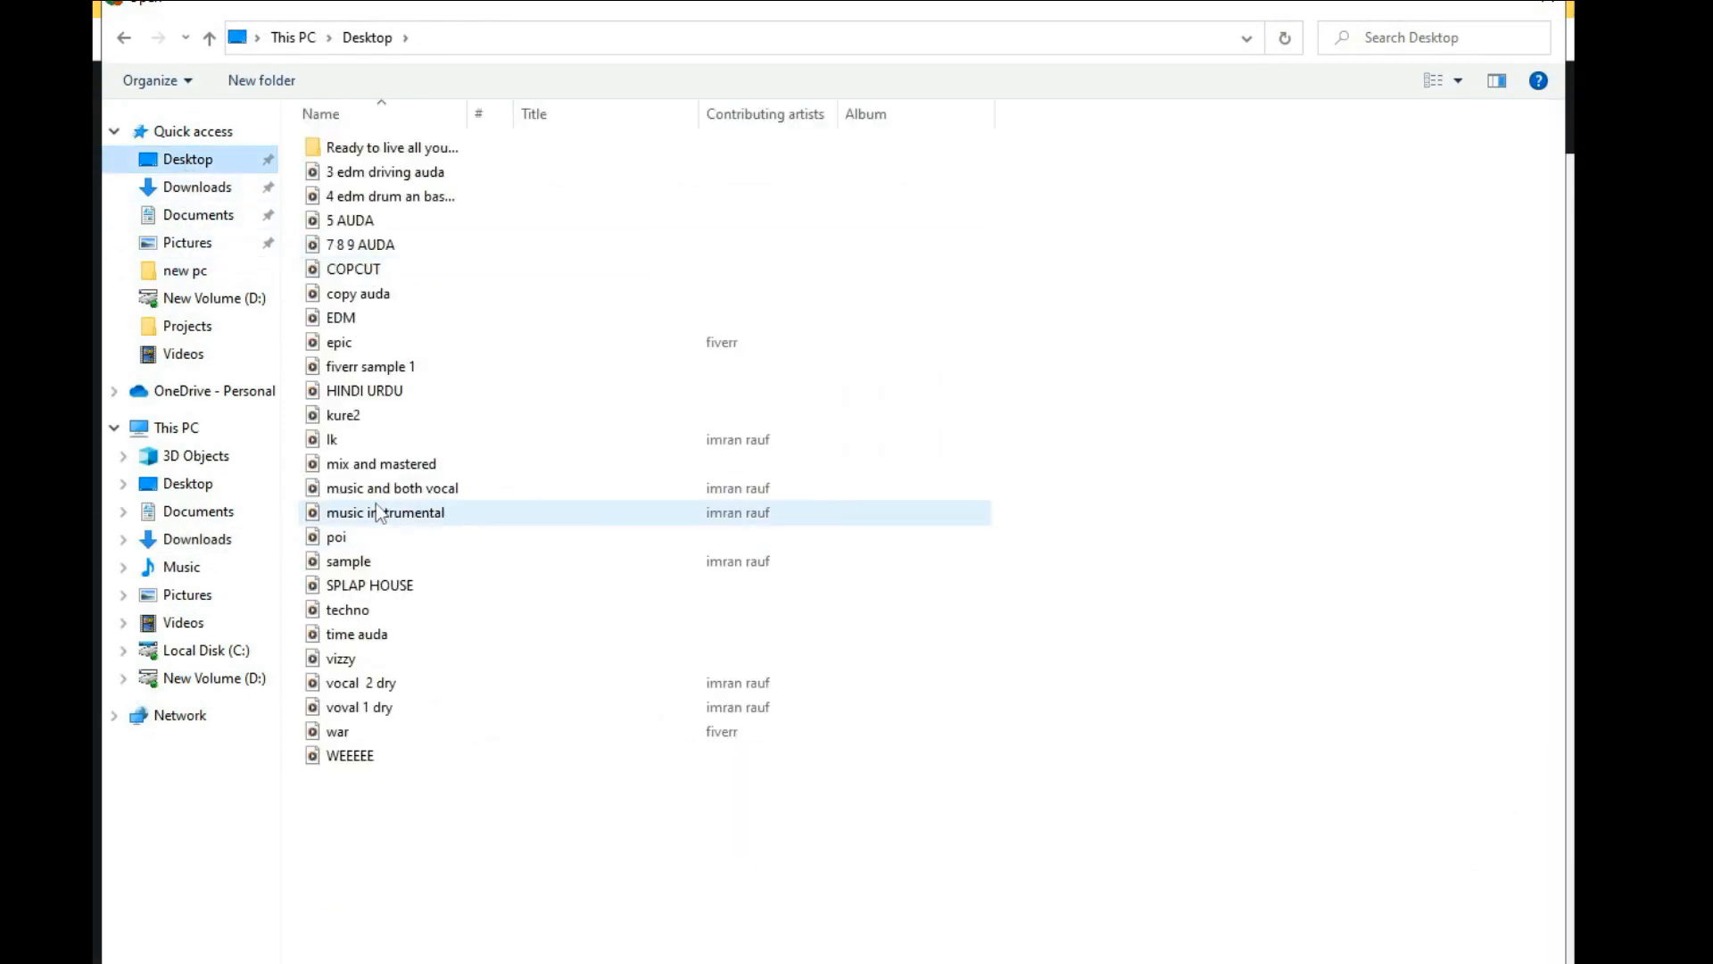
pyautogui.doubleClick(382, 390)
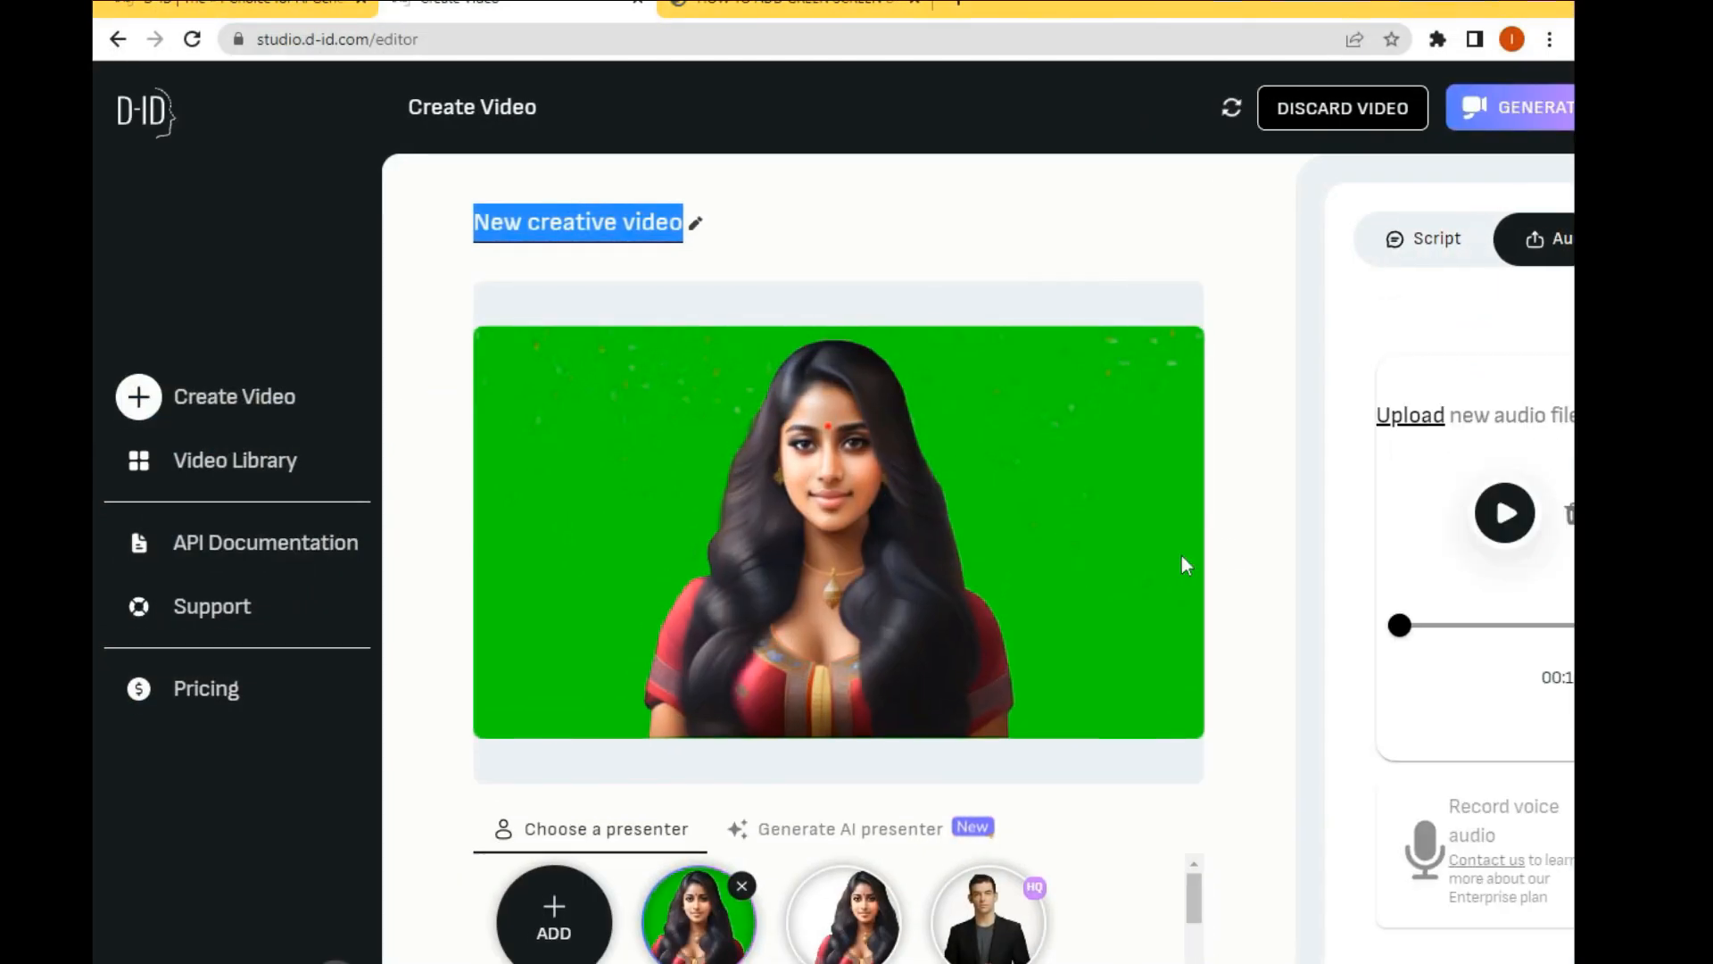
# Generate the talking presenter video under the name "New creative video"
pyautogui.hscroll(1, 833, 553)
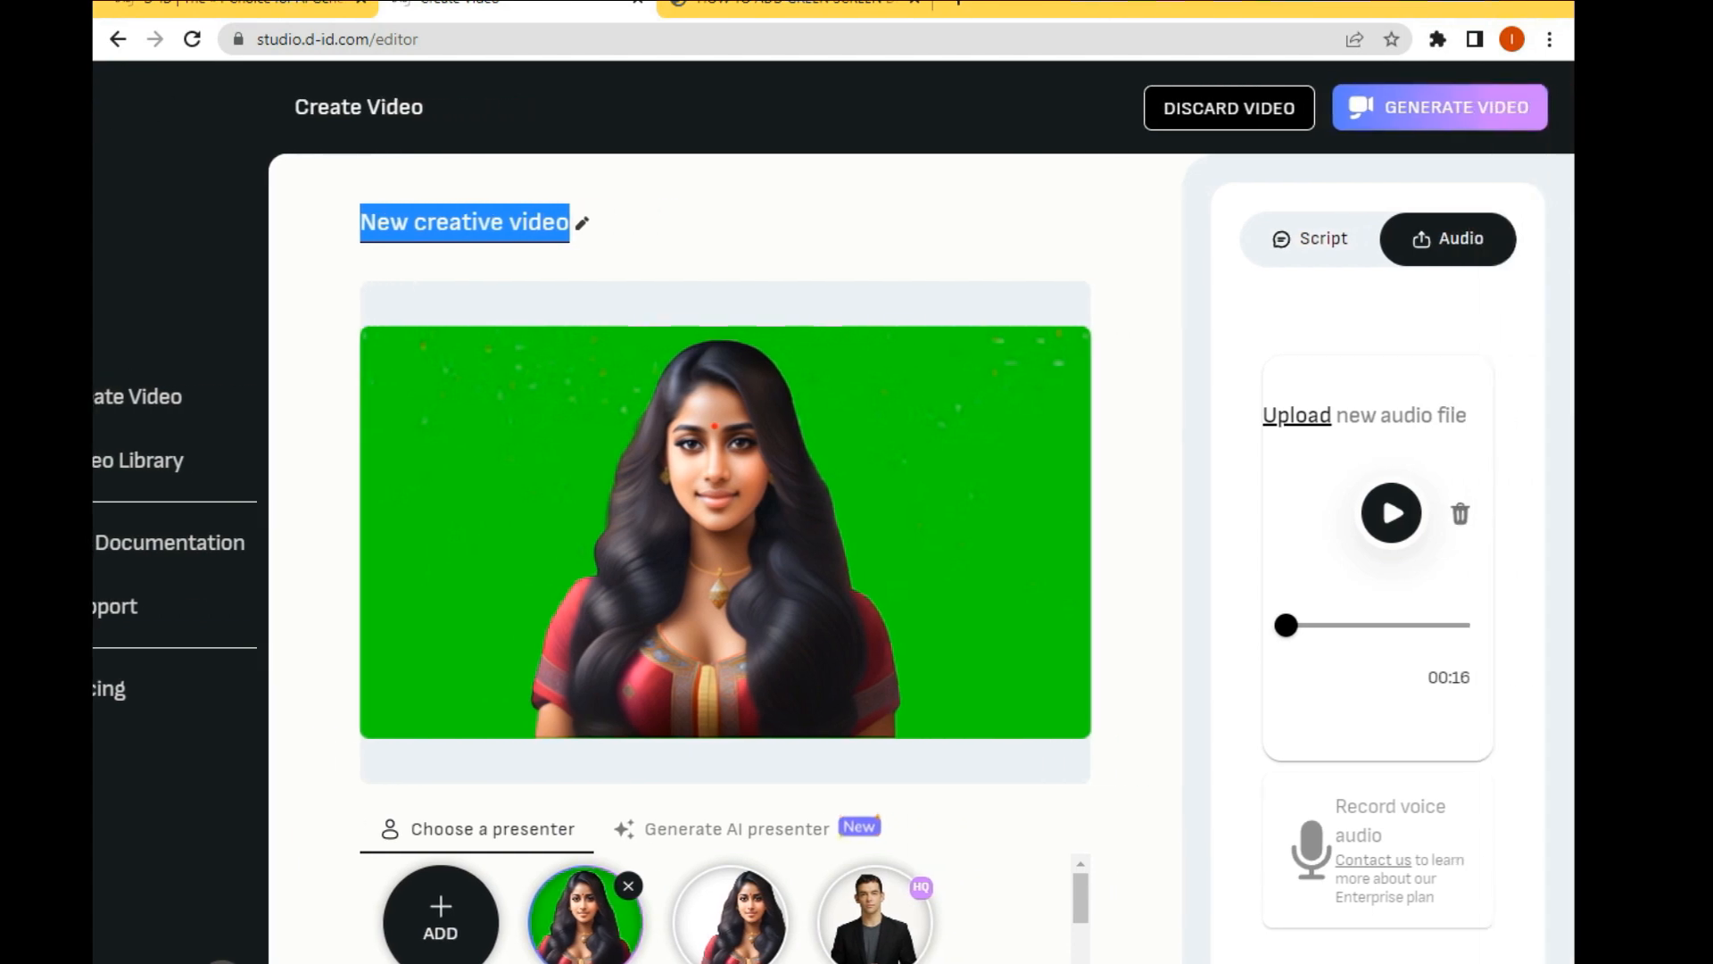
pyautogui.click(1394, 118)
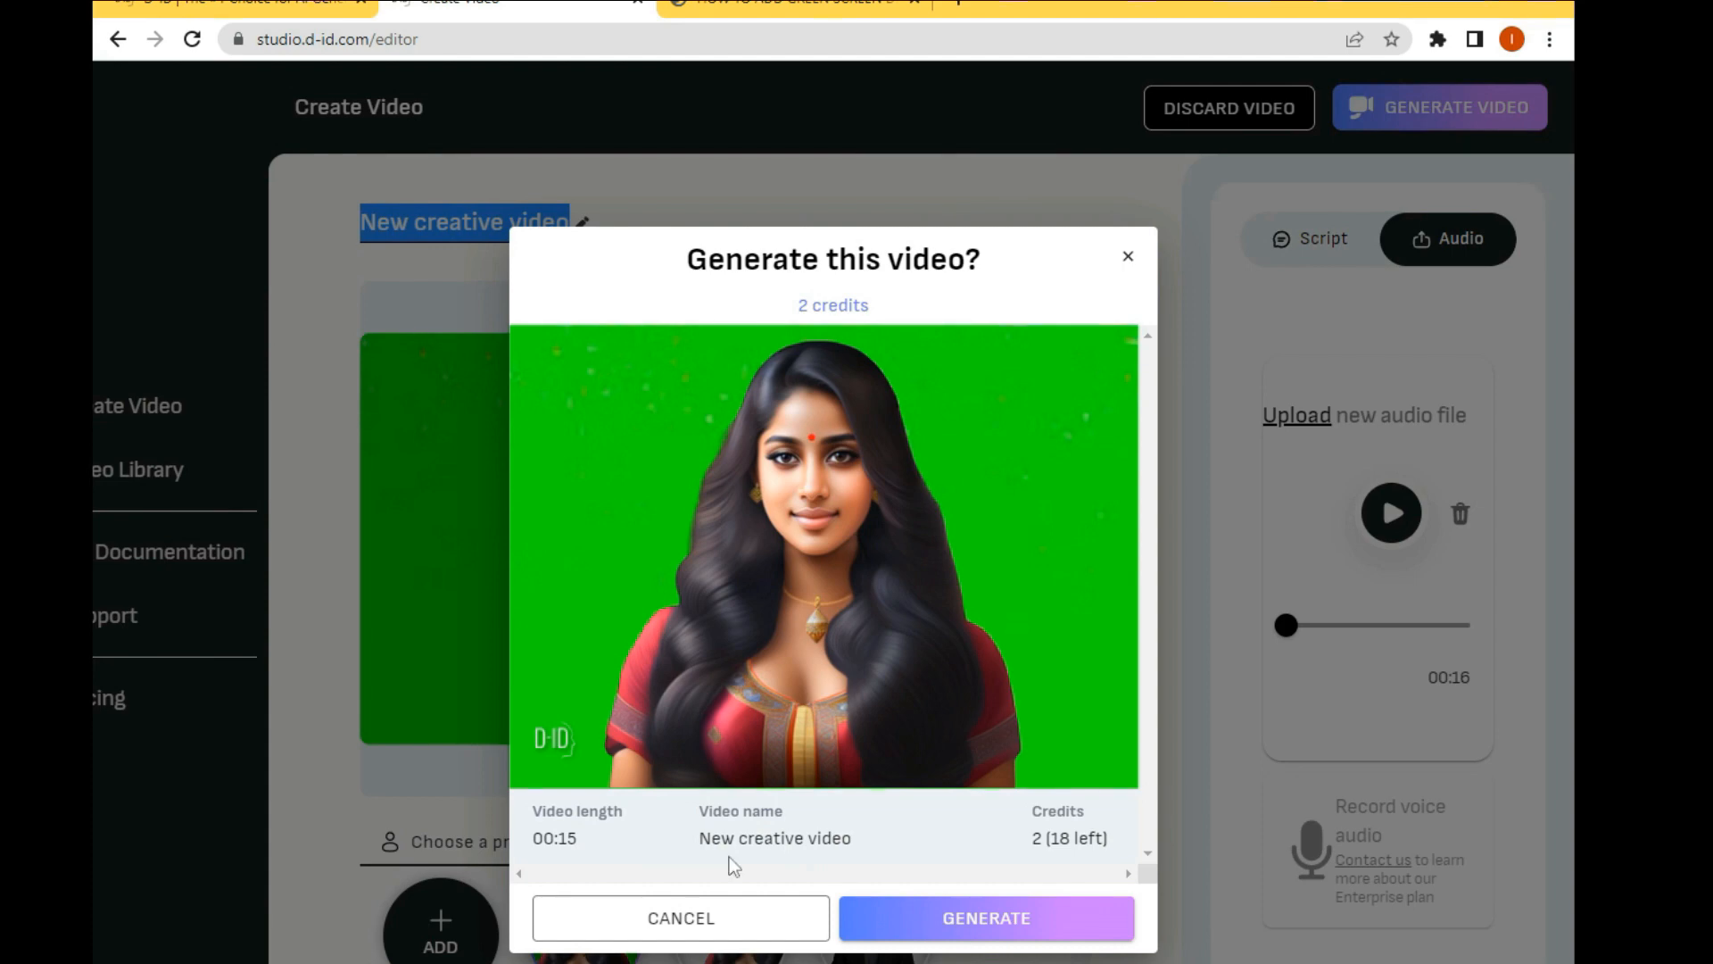
pyautogui.click(989, 930)
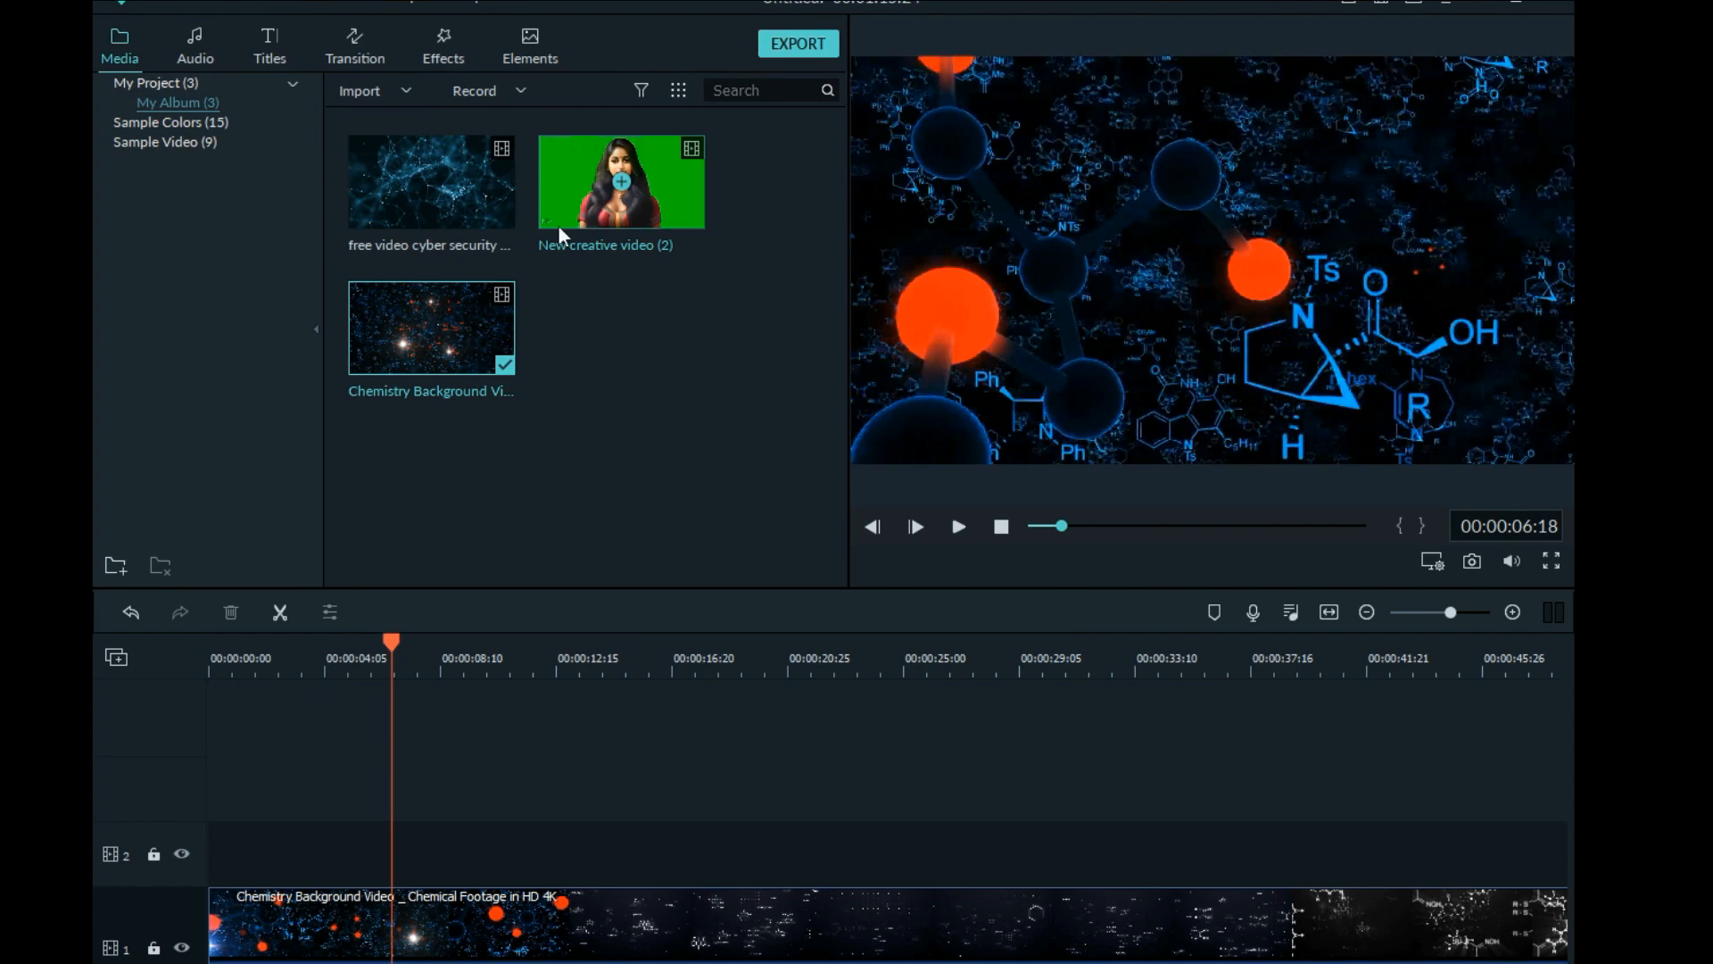
# In Filmora, place New creative video (2) on track 2 above the chemistry background and key out its green with Chroma Key offset 2
pyautogui.moveTo(559, 226); pyautogui.dragTo(205, 843)
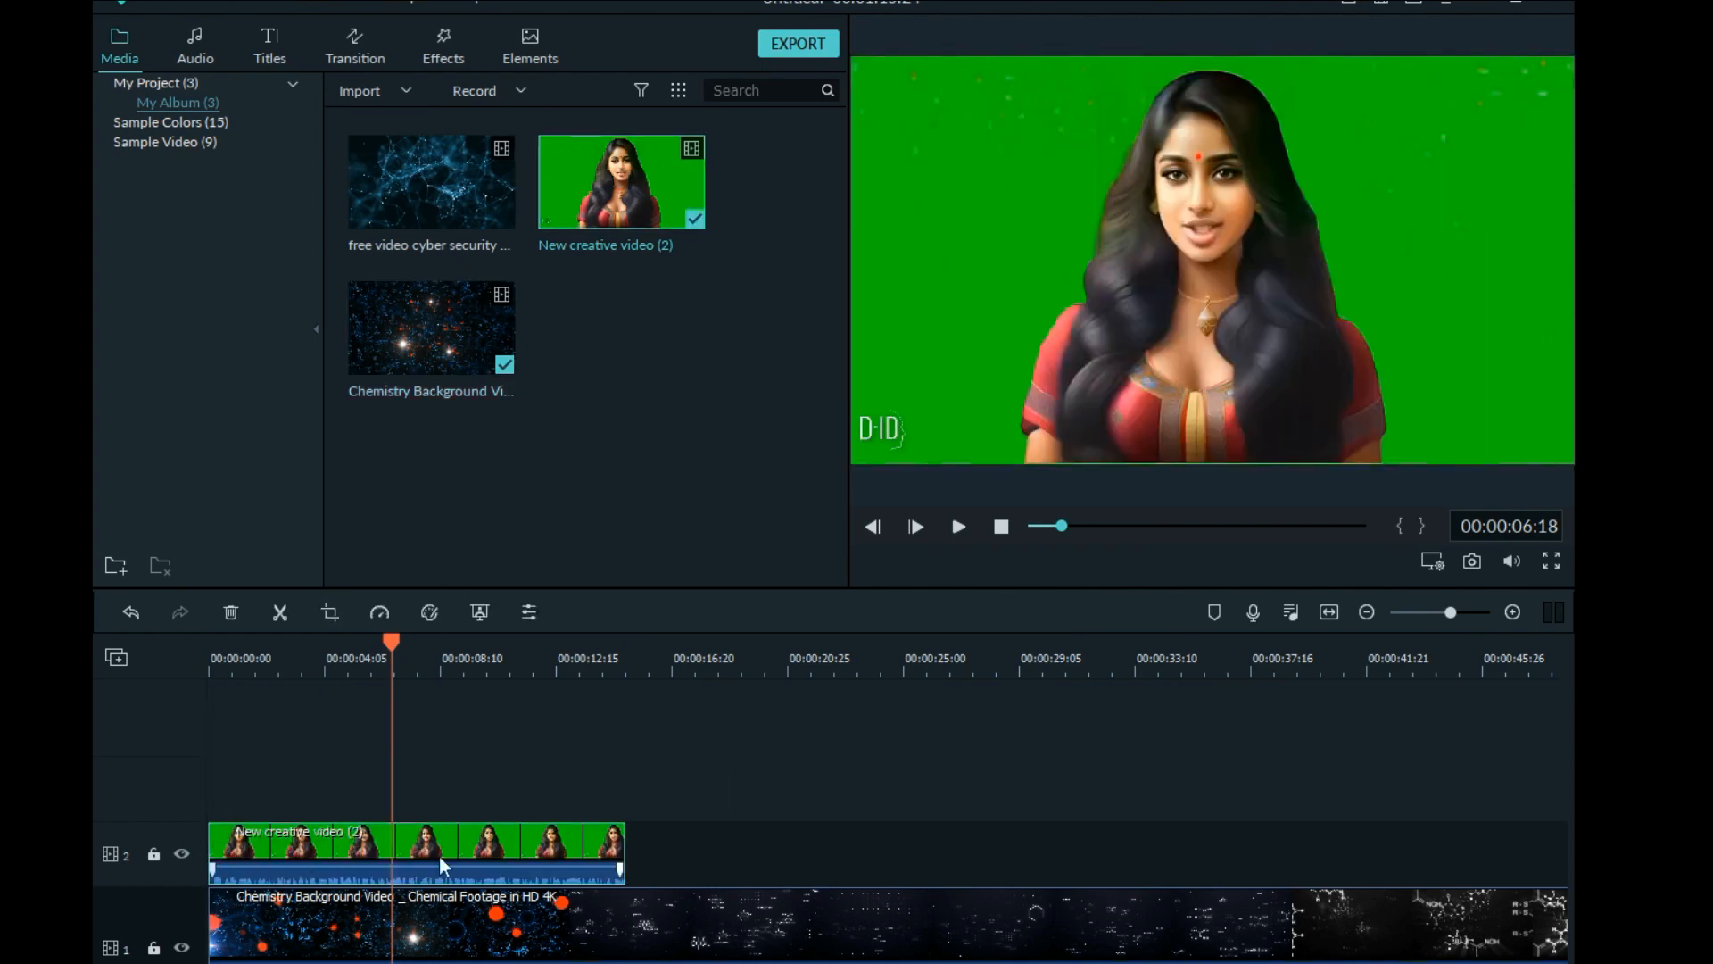
pyautogui.rightClick(334, 841)
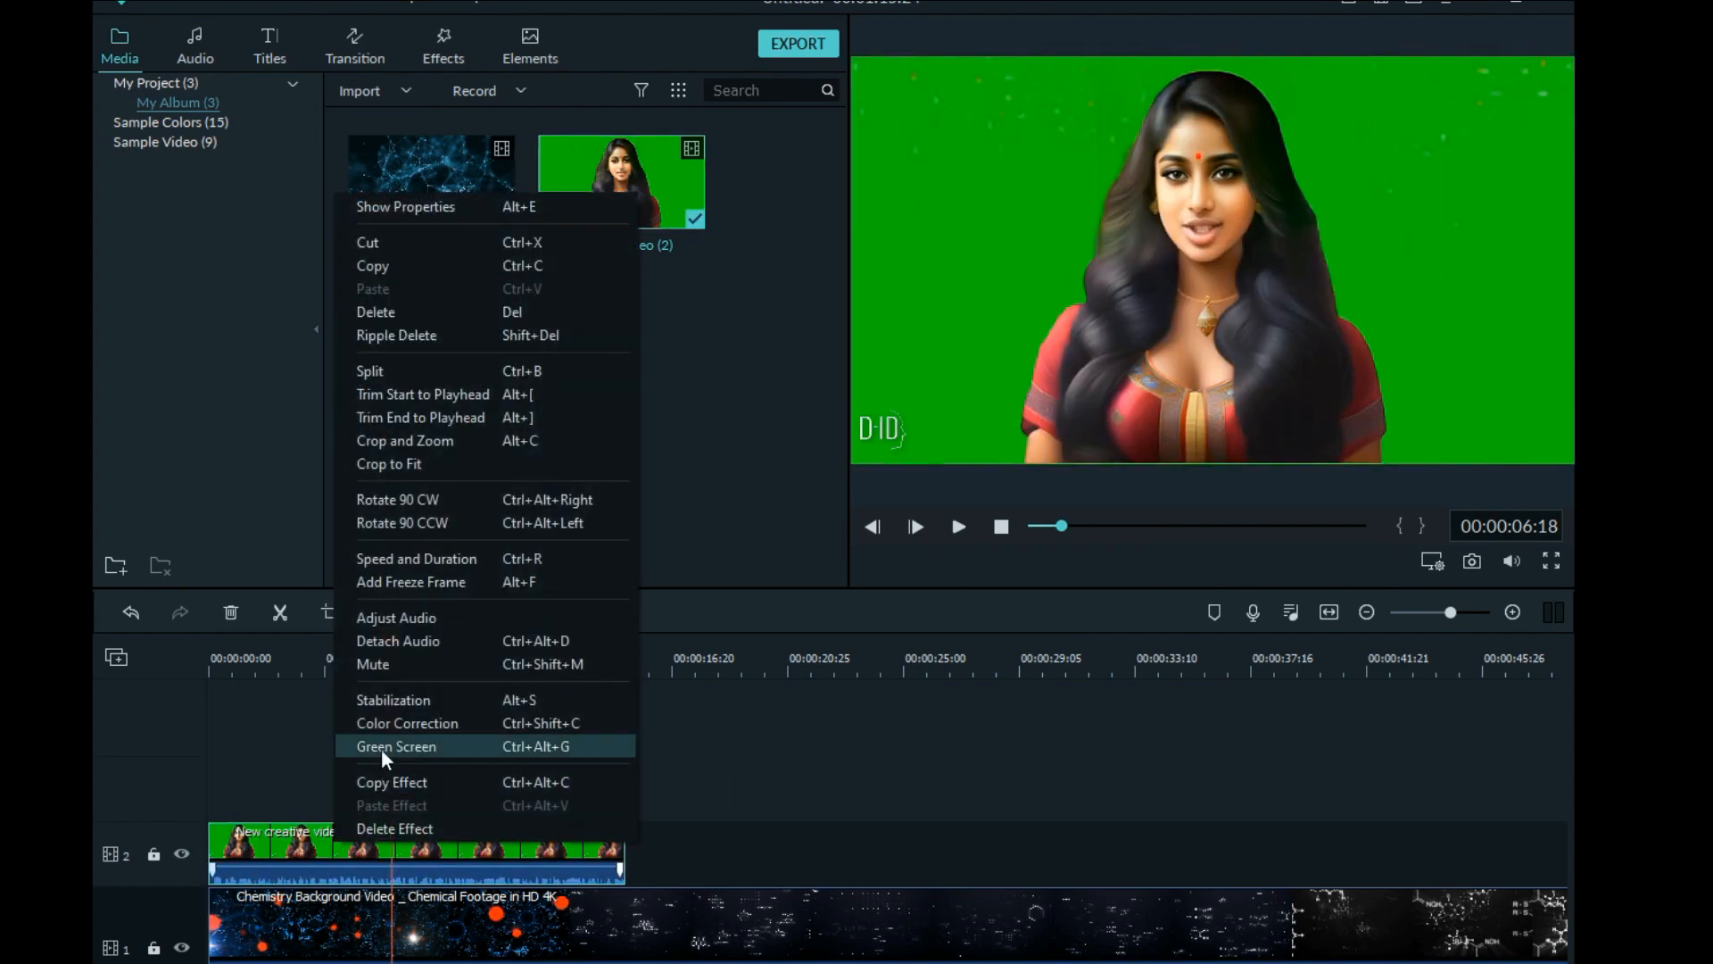
pyautogui.click(382, 748)
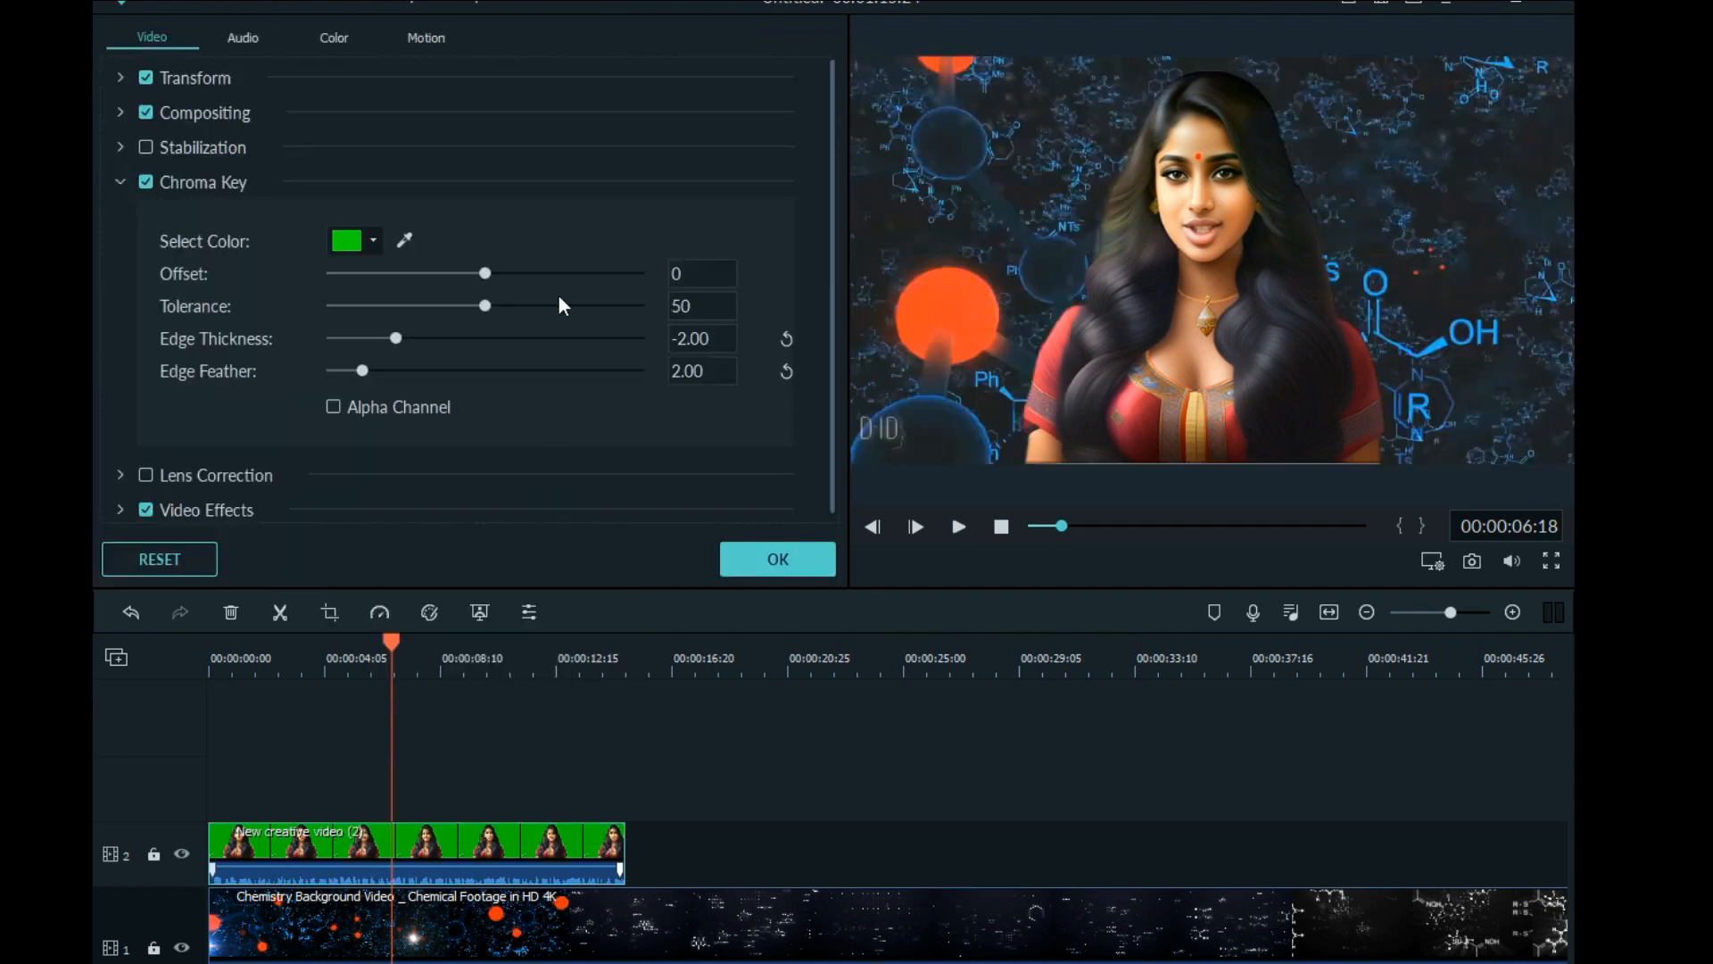
pyautogui.moveTo(485, 273)
pyautogui.mouseDown()
pyautogui.moveTo(457, 271)
pyautogui.moveTo(489, 278)
pyautogui.mouseUp()
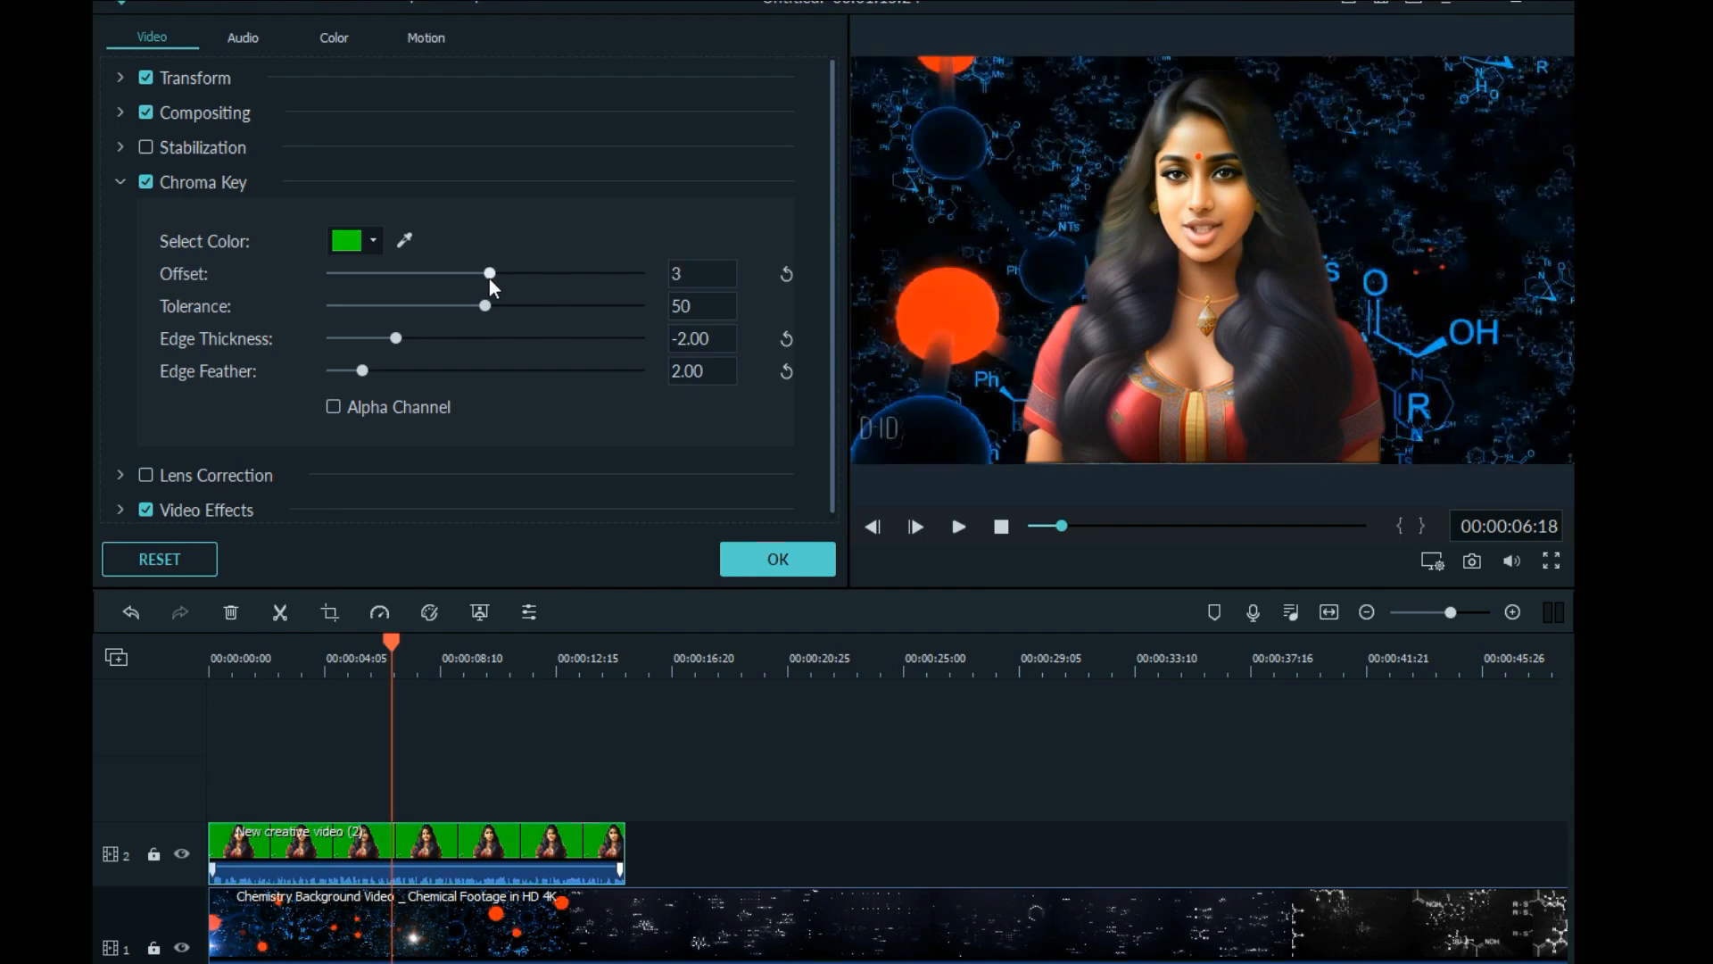
pyautogui.click(959, 528)
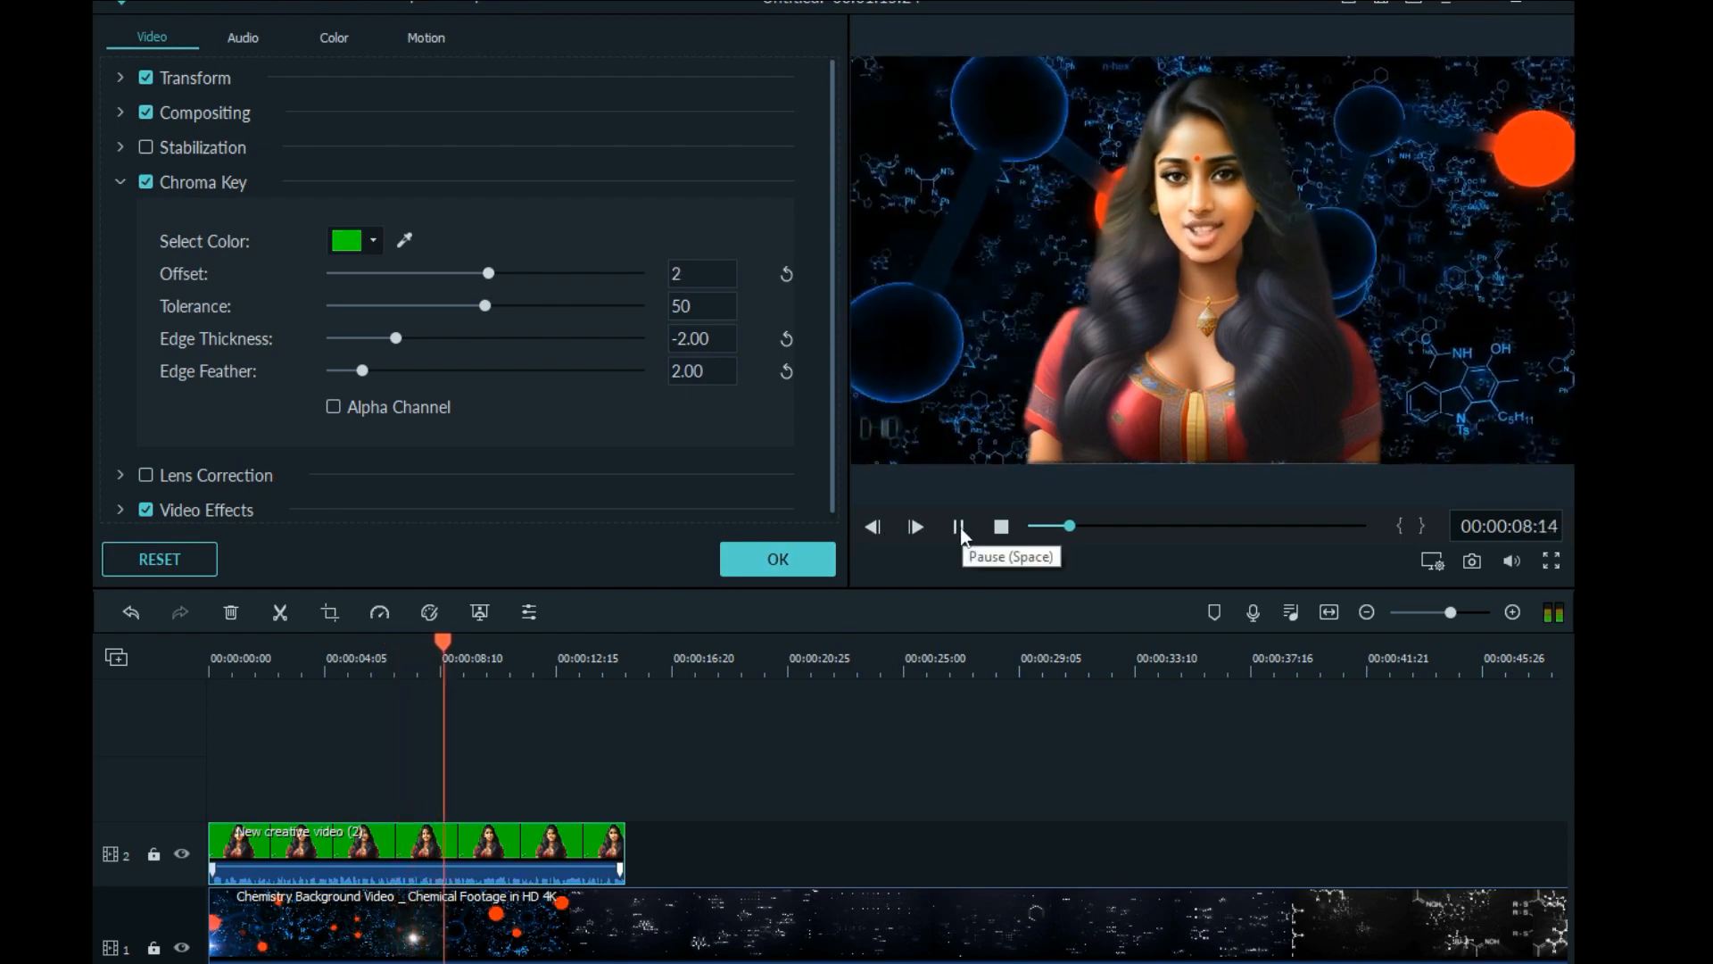
pyautogui.click(959, 527)
pyautogui.click(777, 558)
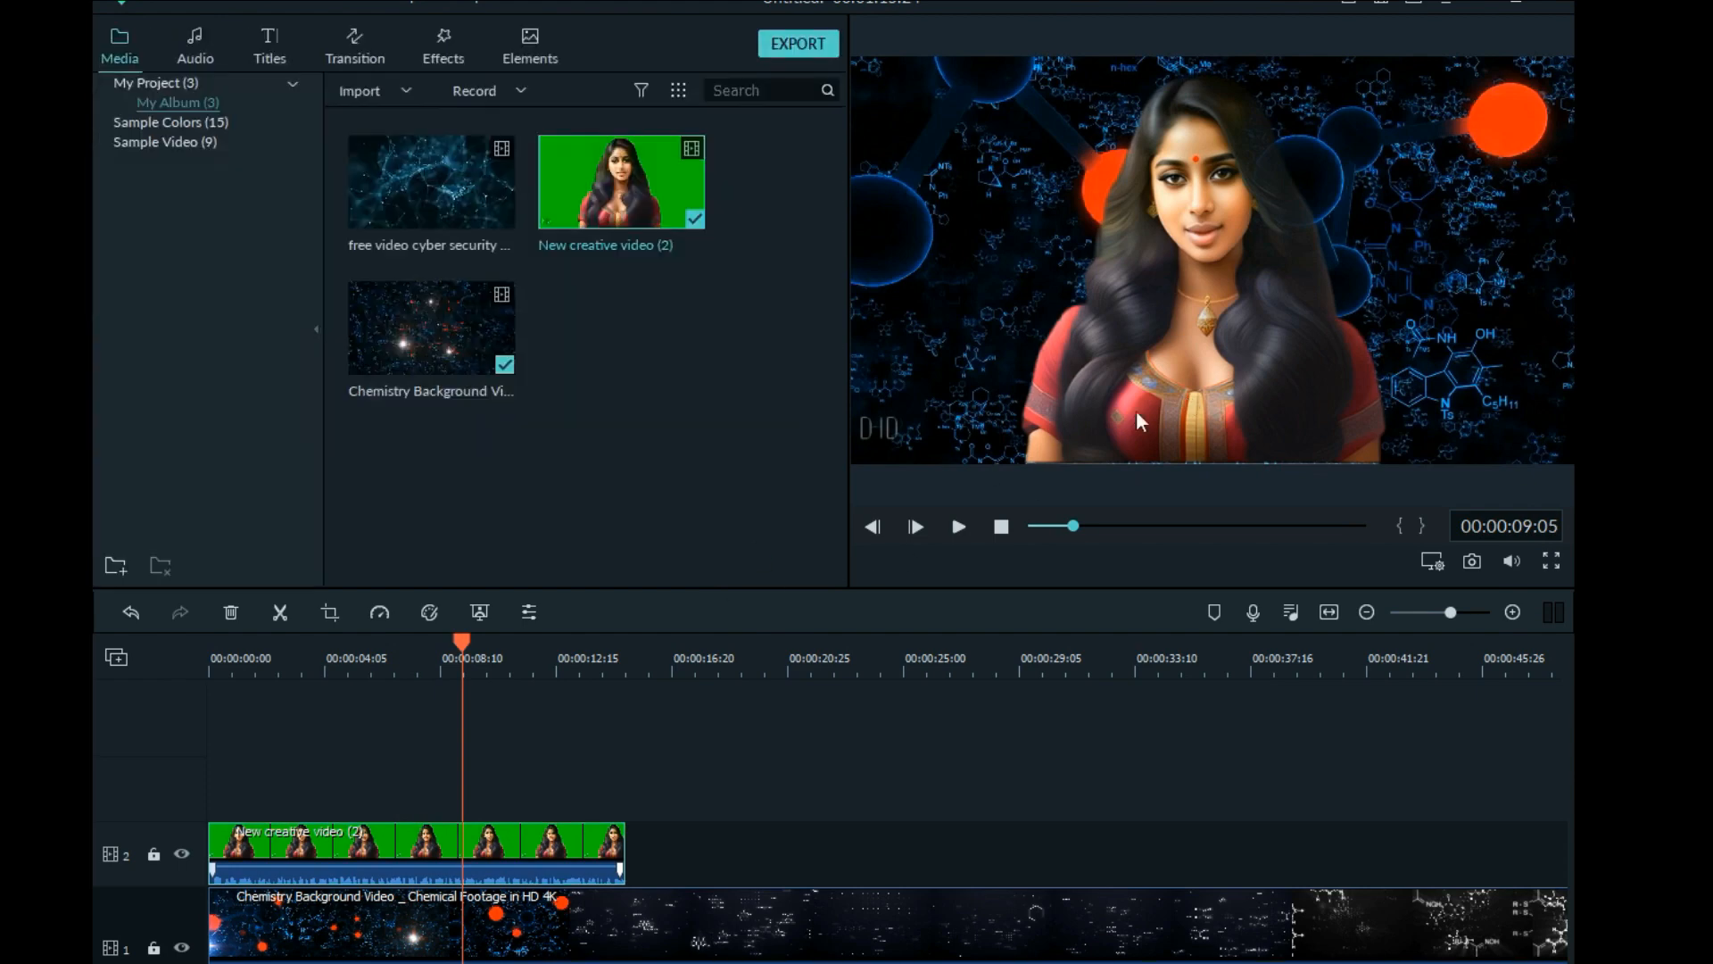
# Shift the keyed presenter clip slightly downward in the frame and apply the change
pyautogui.doubleClick(1207, 316)
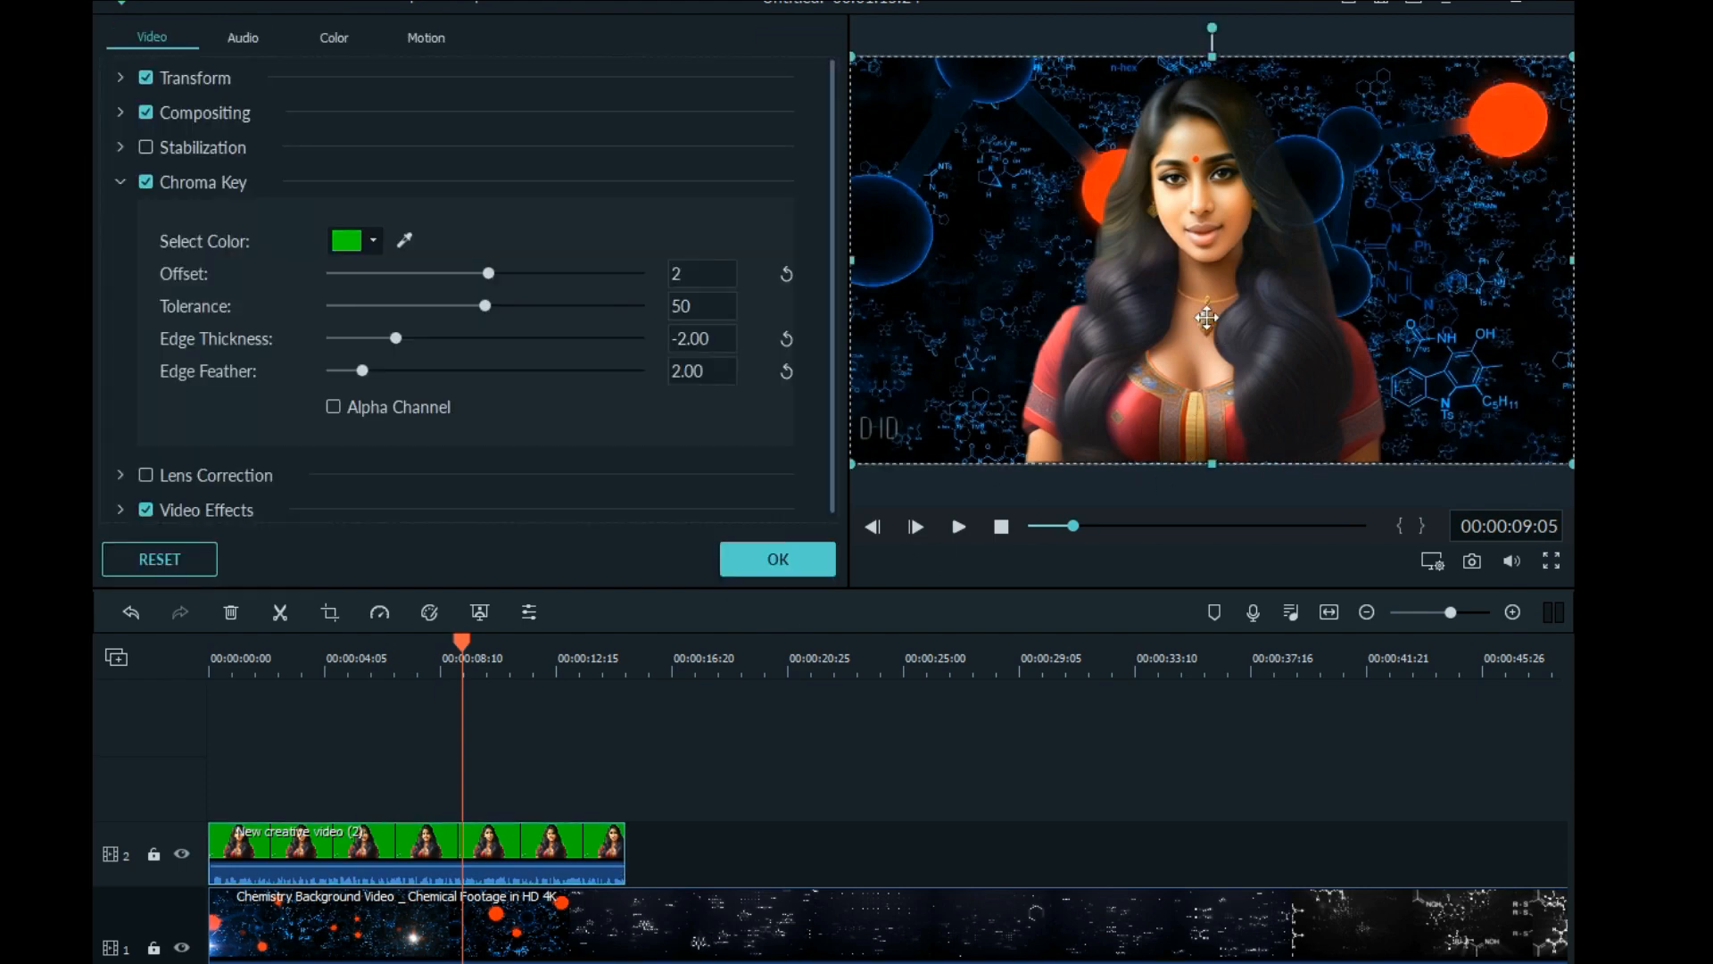
pyautogui.moveTo(1208, 328); pyautogui.dragTo(1207, 335)
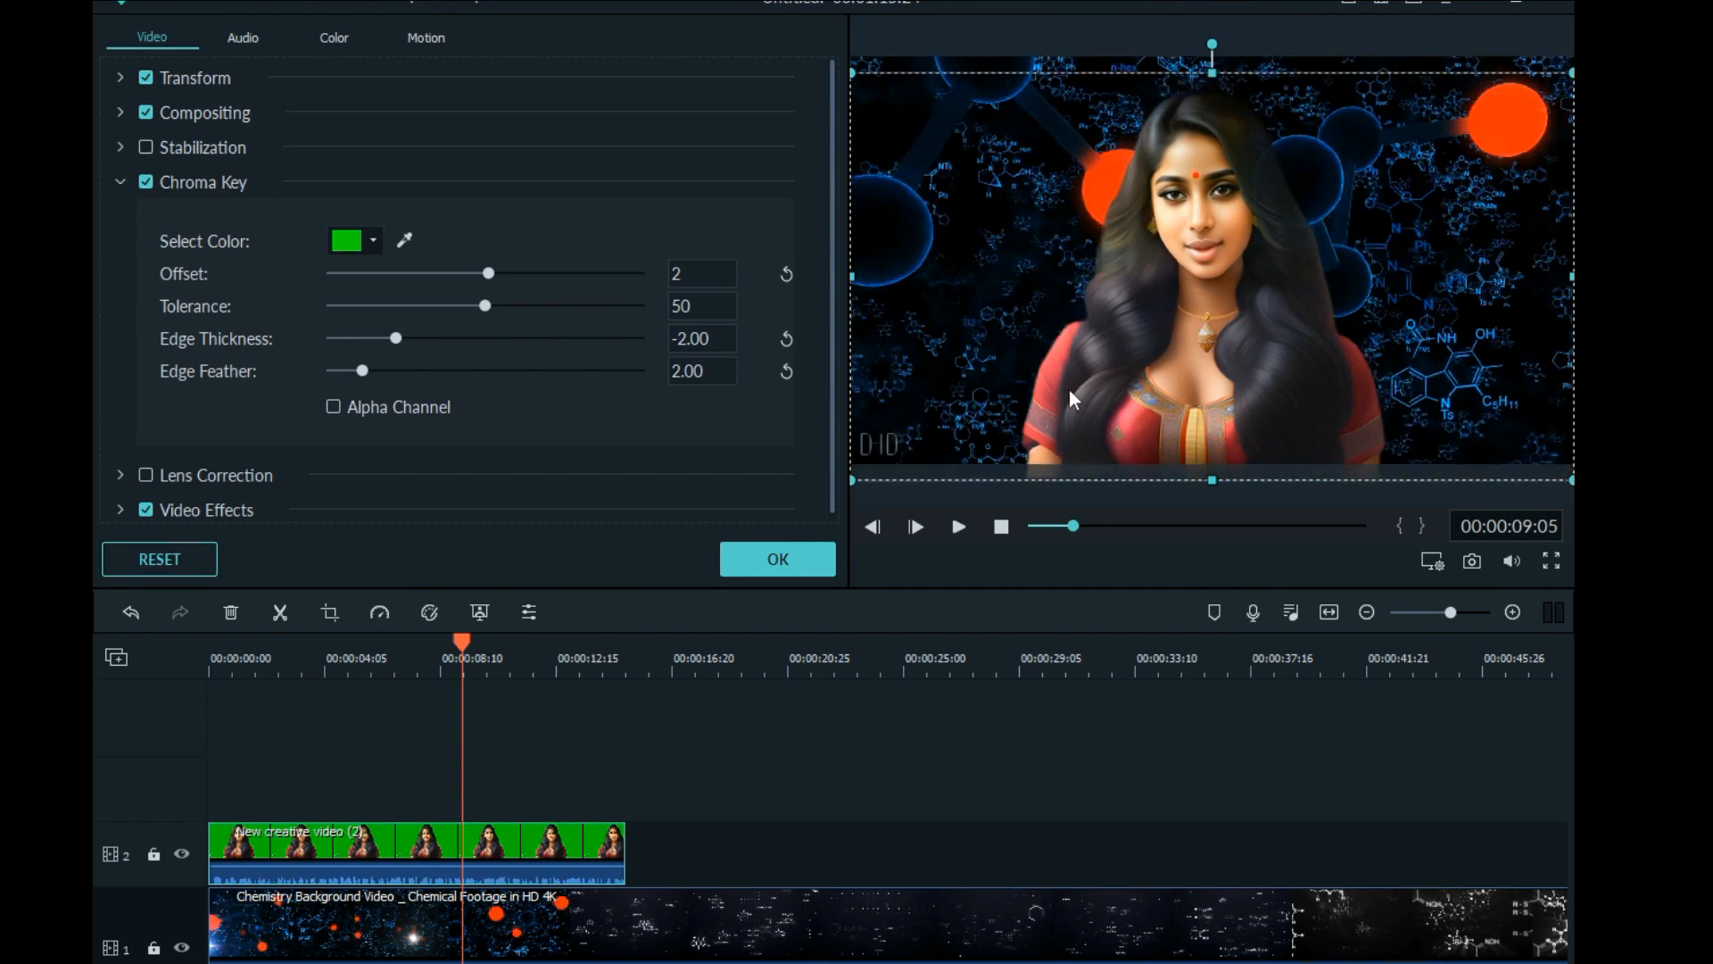
pyautogui.click(772, 575)
# Play the composited video from the beginning to check the presenter's speech over the chemistry background
pyautogui.click(1003, 528)
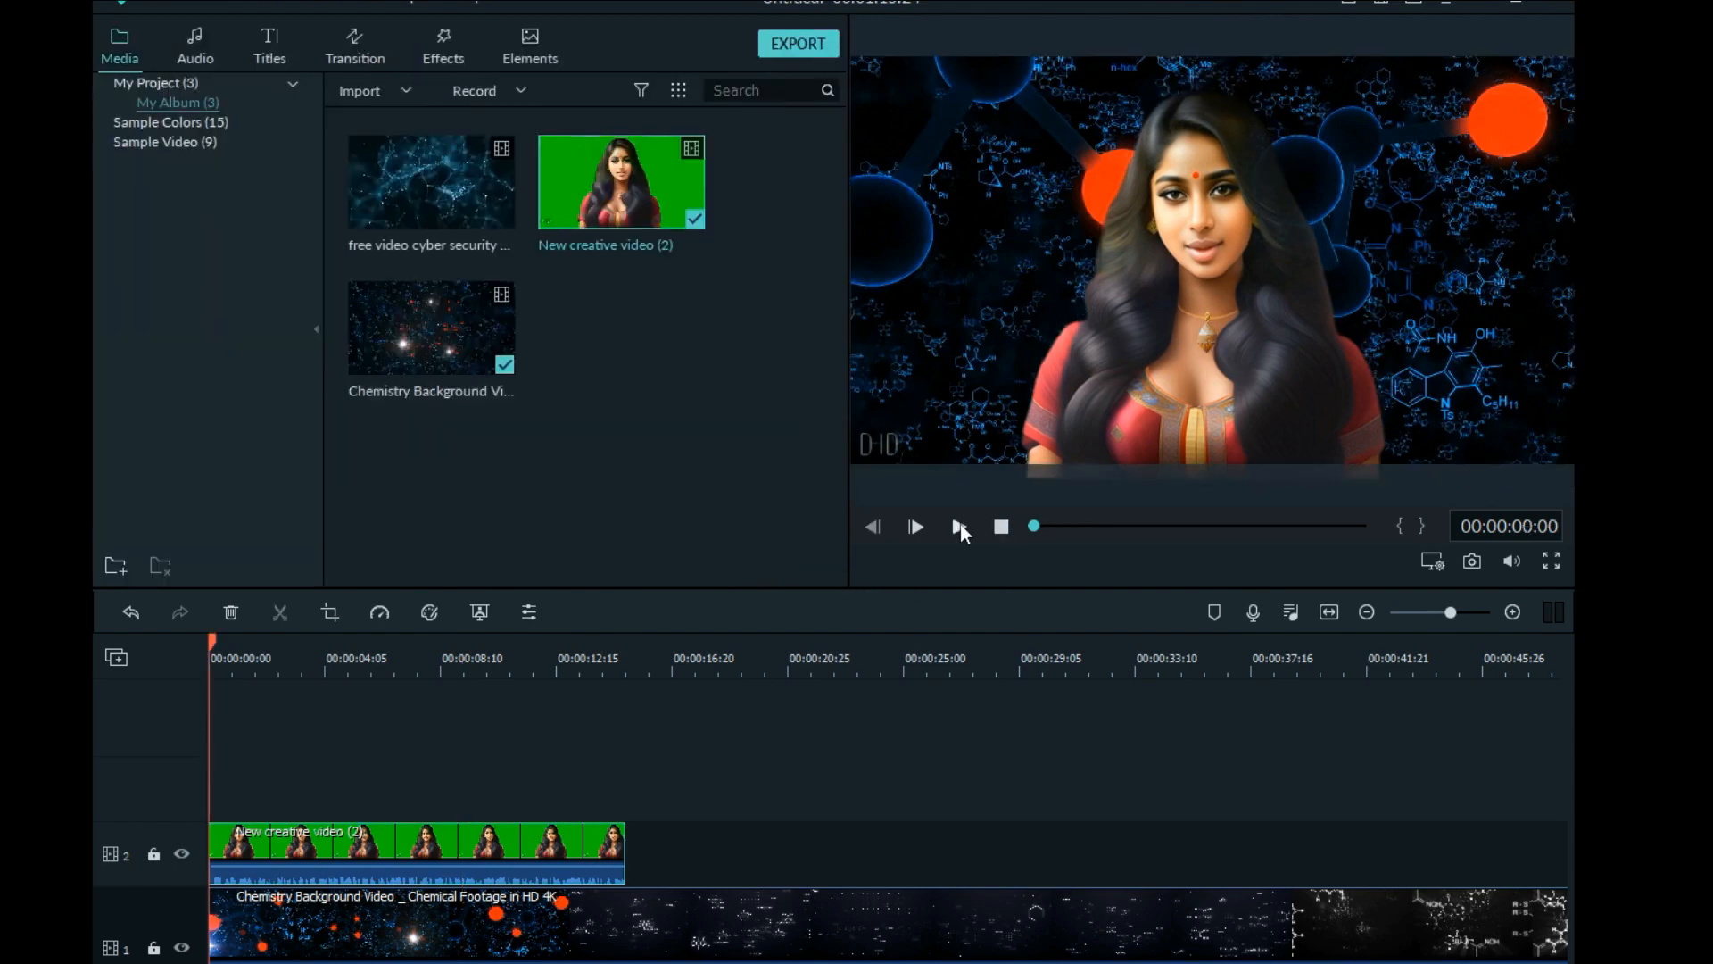
pyautogui.click(959, 525)
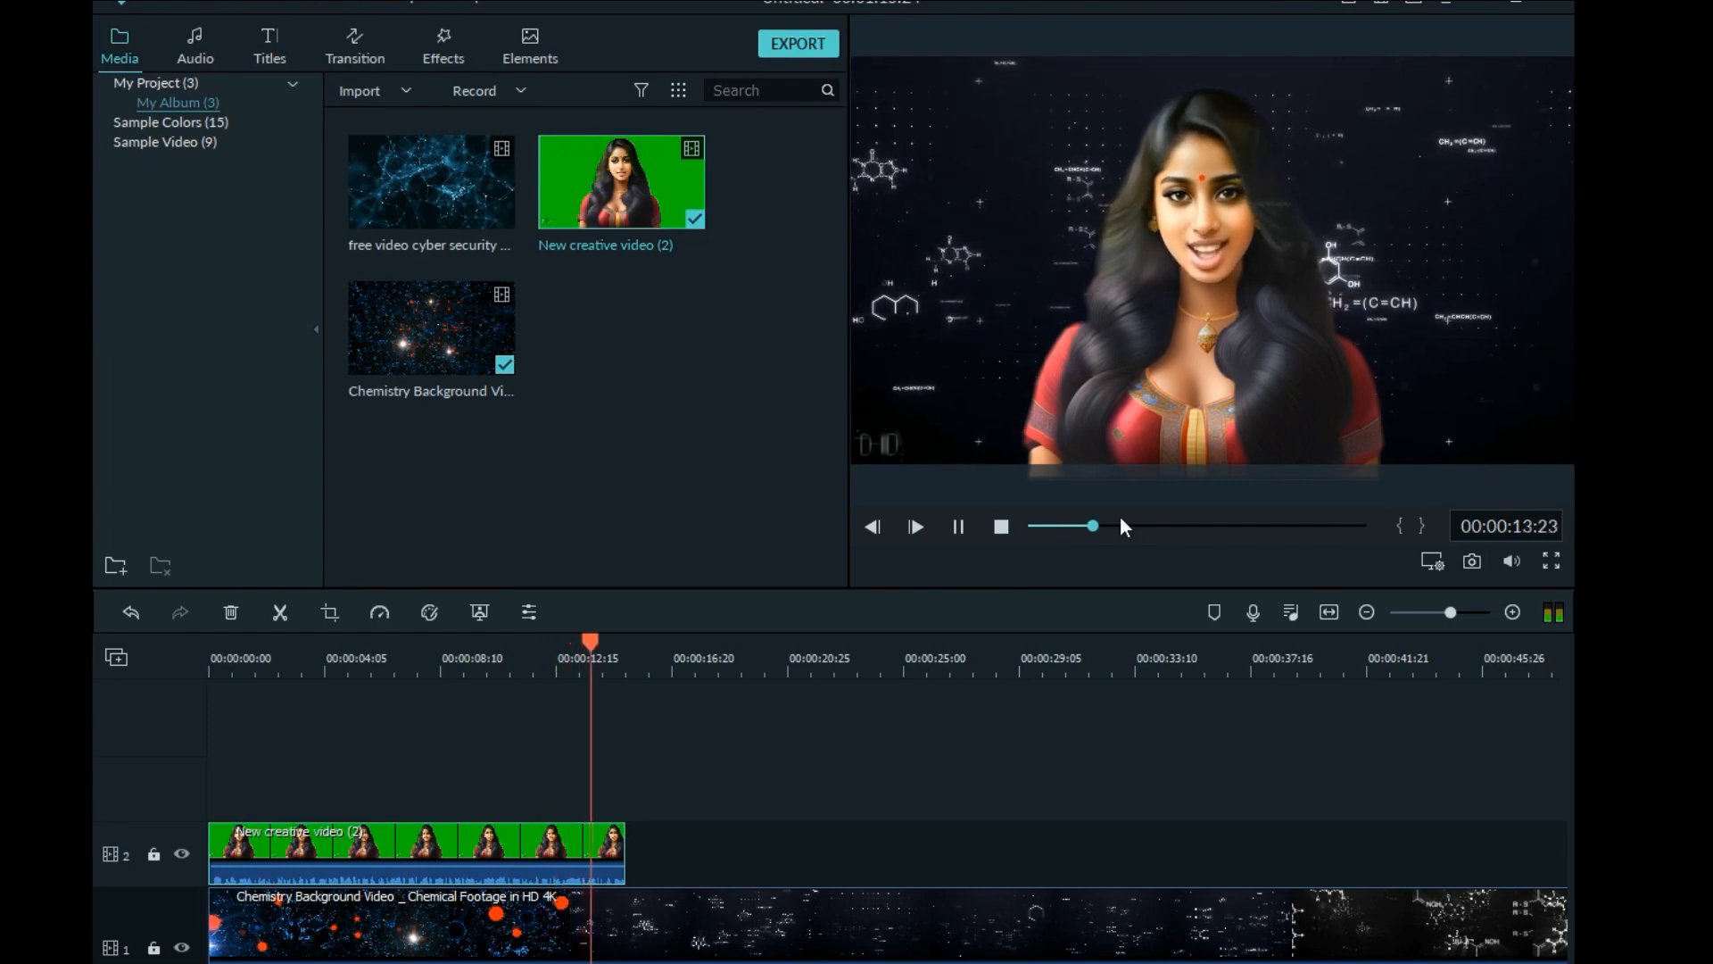
pyautogui.click(959, 527)
pyautogui.moveTo(648, 635); pyautogui.dragTo(639, 637)
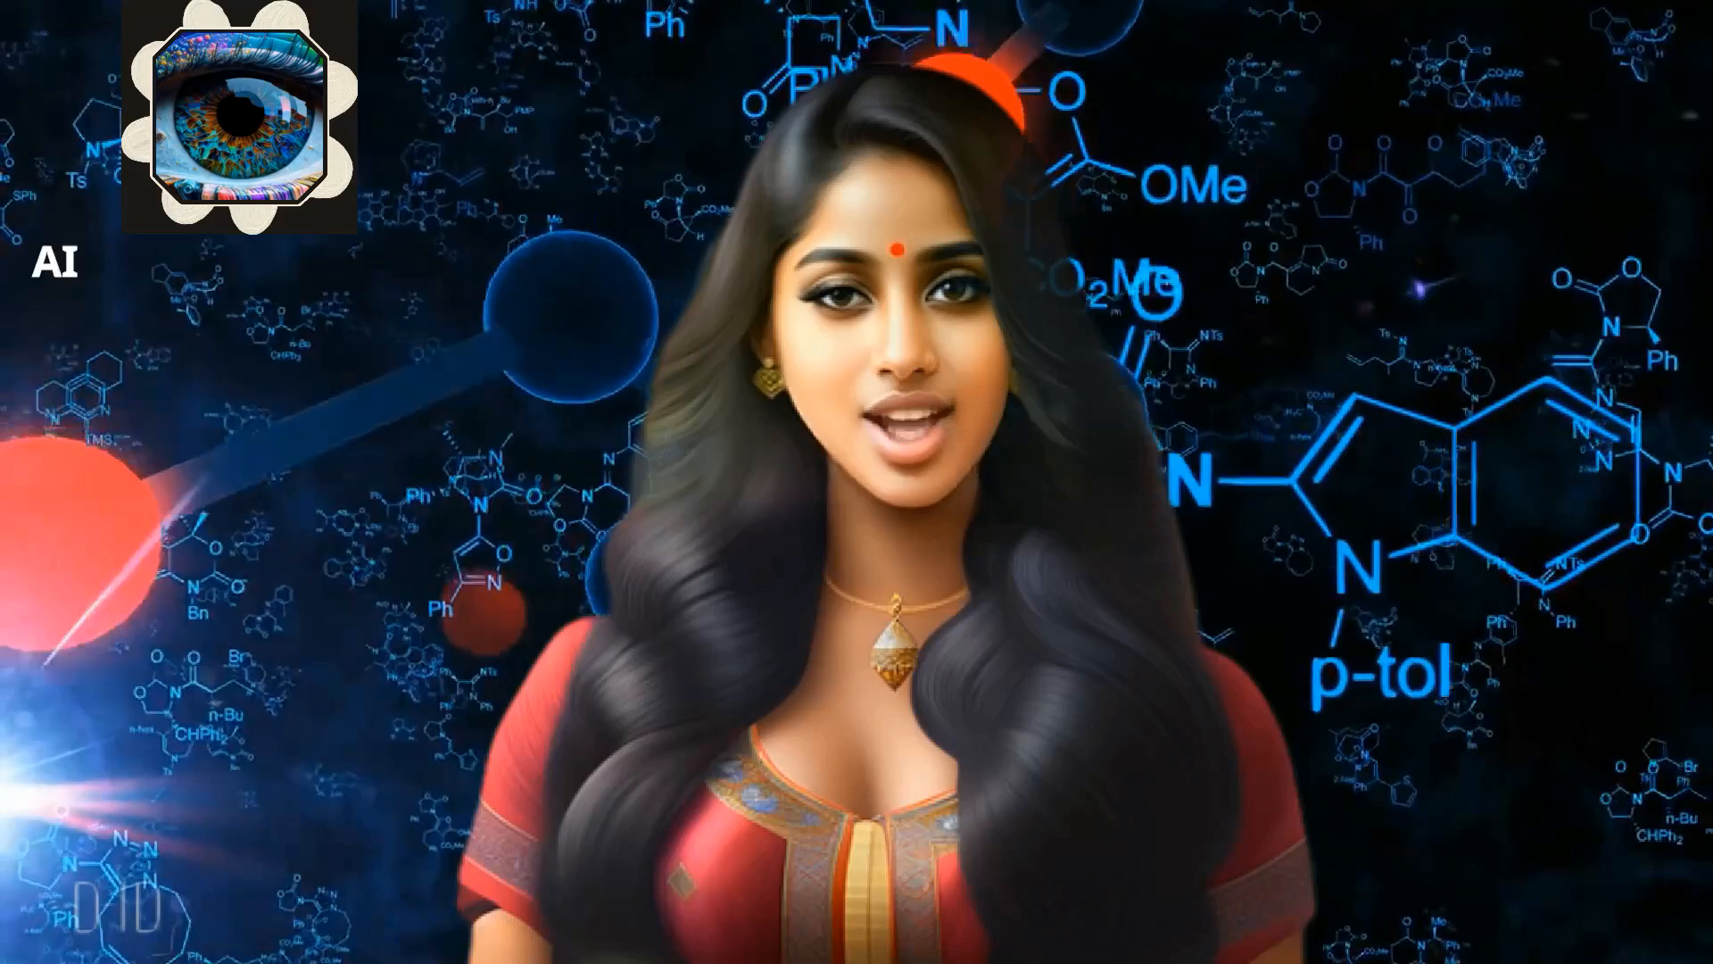